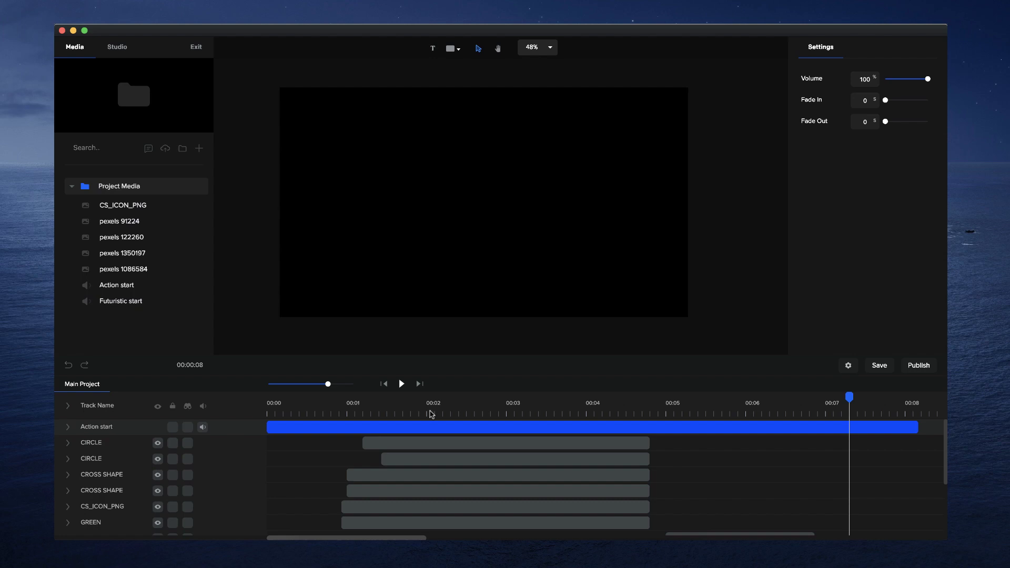
Preview the finished intro between two and three seconds, look over its tracks, and save the project.
{"action": "left_click", "coordinate": [432, 411]}
{"action": "left_click_drag", "start_coordinate": [432, 410], "coordinate": [487, 415]}
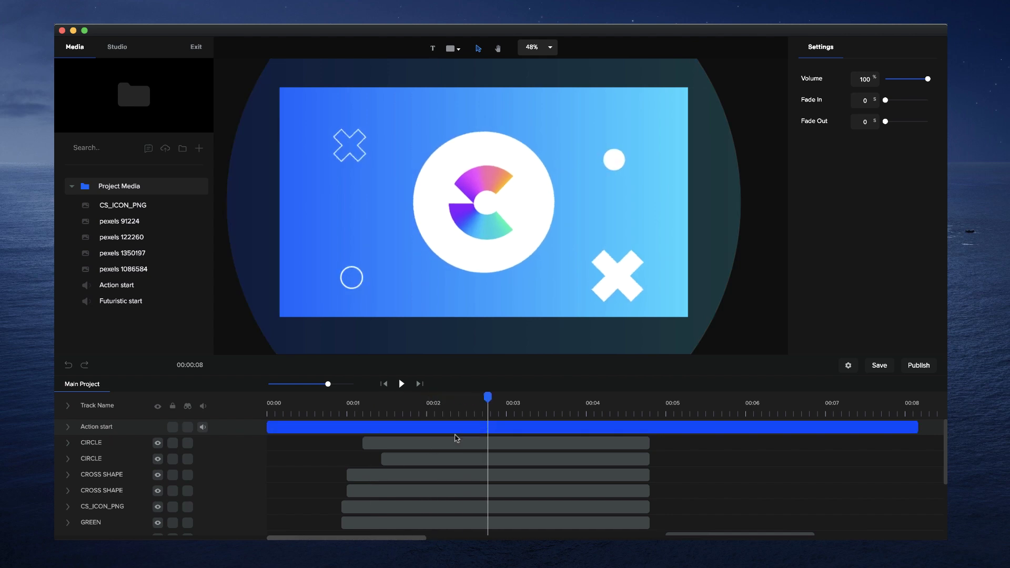
{"action": "scroll", "coordinate": [457, 438], "scroll_direction": "down", "scroll_amount": 5}
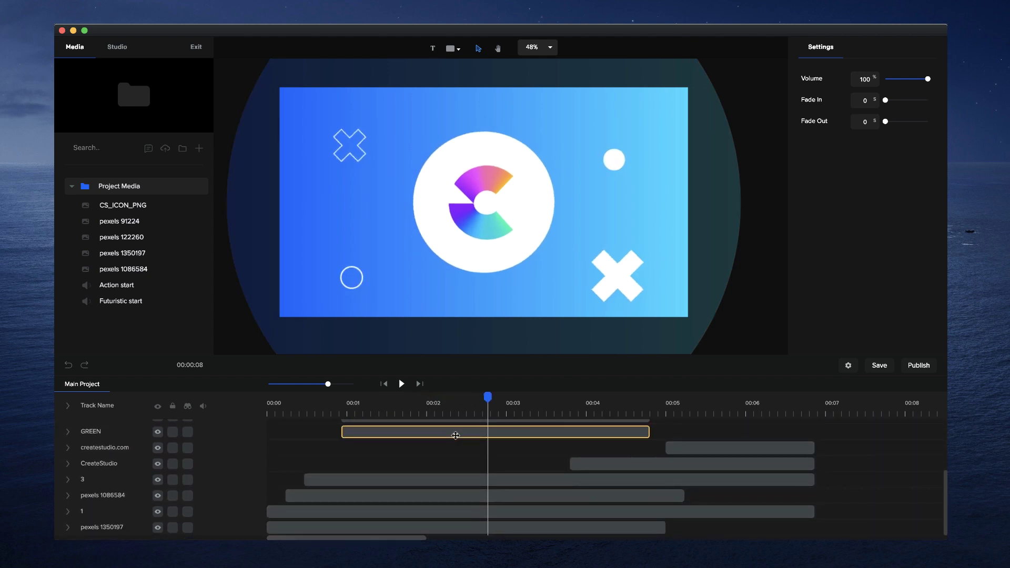
{"action": "scroll", "coordinate": [478, 473], "scroll_direction": "up", "scroll_amount": 1}
{"action": "scroll", "coordinate": [478, 473], "scroll_direction": "down", "scroll_amount": 1}
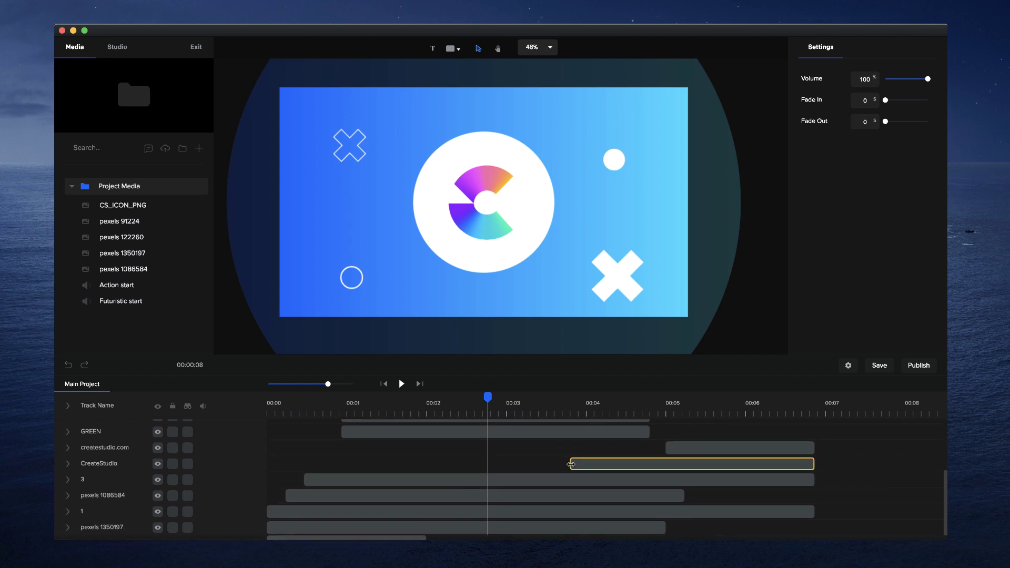
{"action": "left_click", "coordinate": [878, 365]}
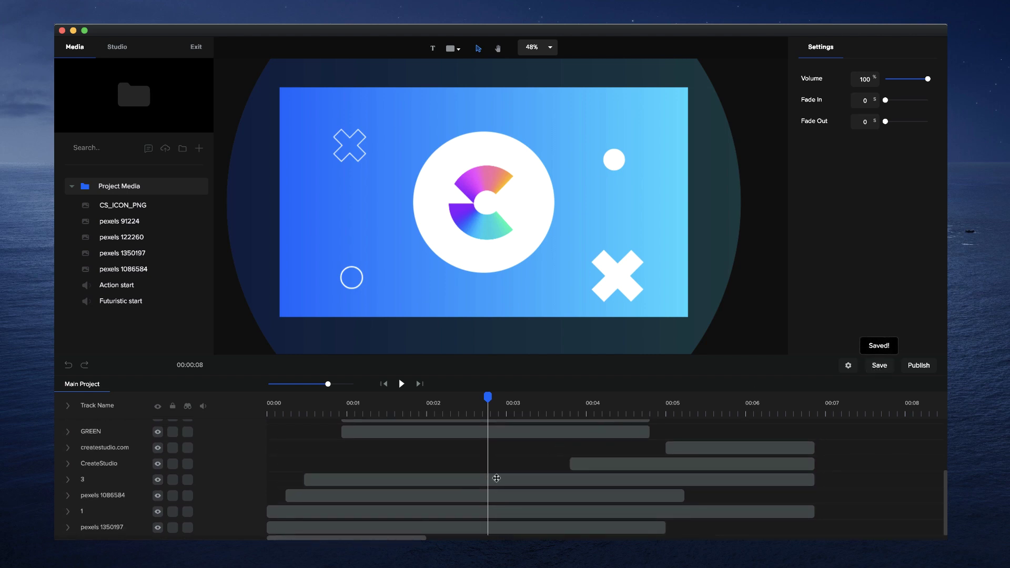
Delete every track from the timeline, including the shapes, images, text layers and the Action start audio.
{"action": "scroll", "coordinate": [493, 254], "scroll_direction": "down", "scroll_amount": 5}
{"action": "left_click_drag", "start_coordinate": [316, 101], "coordinate": [715, 387]}
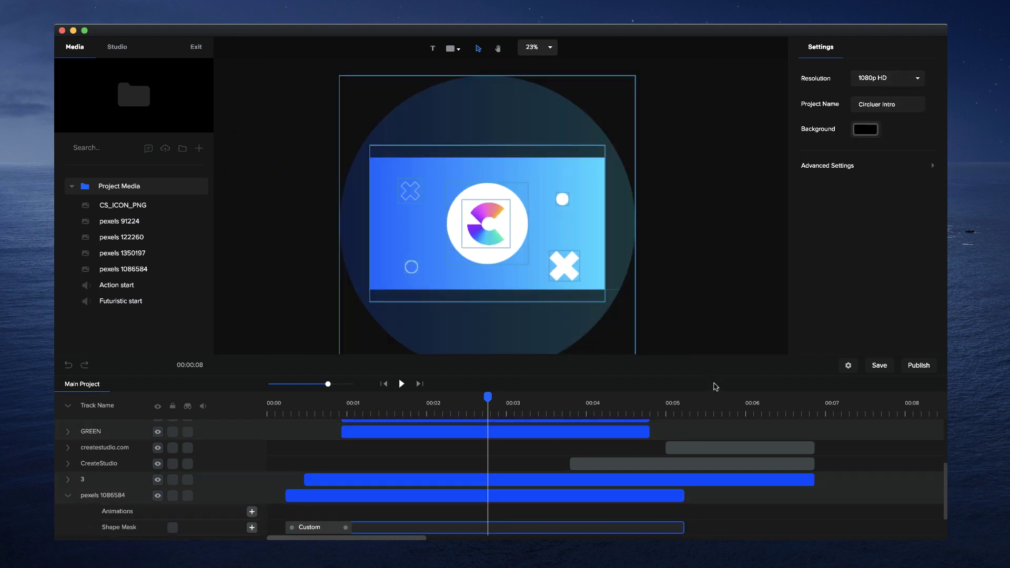
{"action": "key", "text": "Delete"}
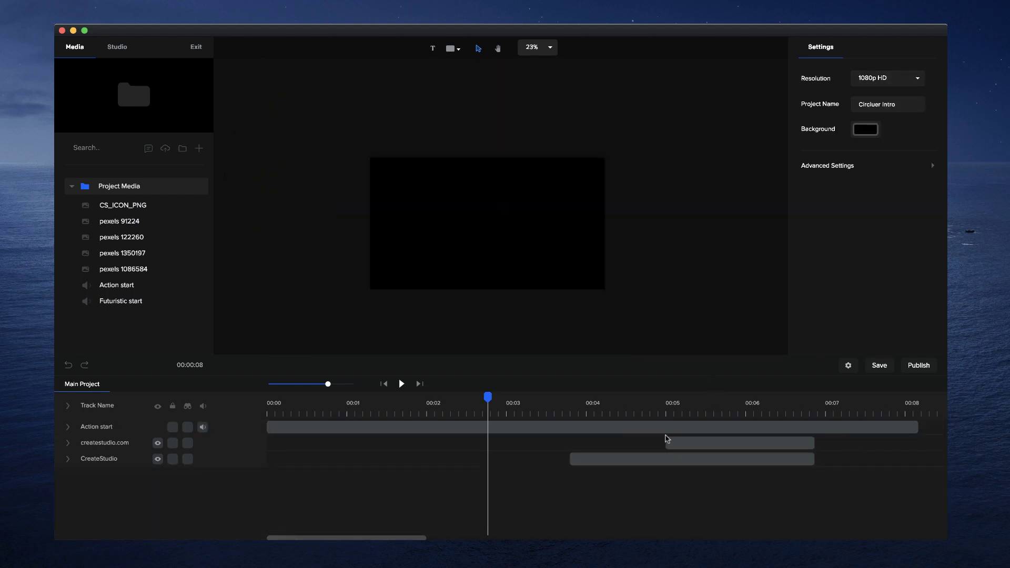
{"action": "left_click", "coordinate": [666, 426]}
{"action": "key", "text": "Delete"}
{"action": "left_click", "coordinate": [665, 427]}
{"action": "key", "text": "Delete"}
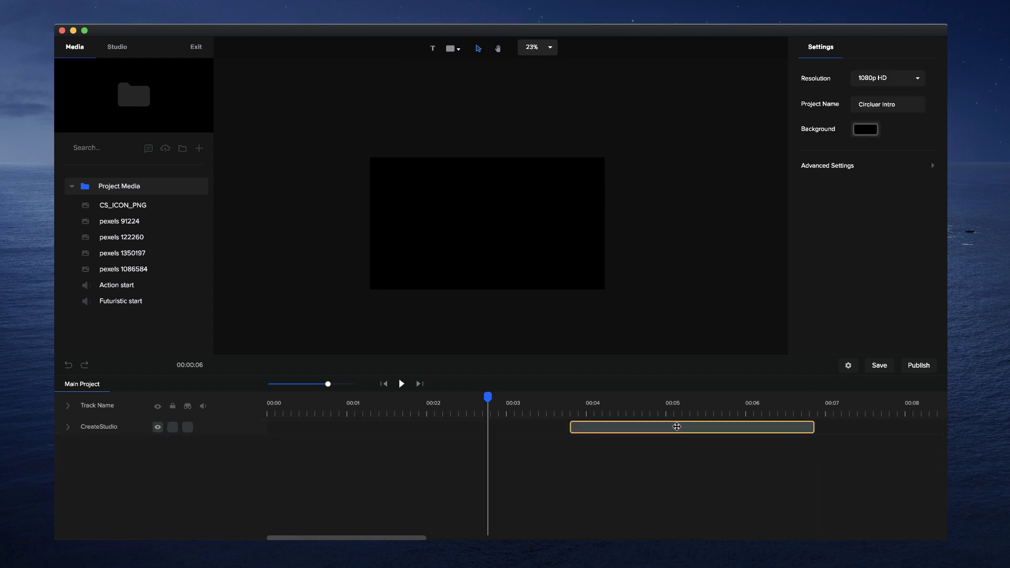
{"action": "left_click", "coordinate": [676, 427]}
{"action": "key", "text": "Delete"}
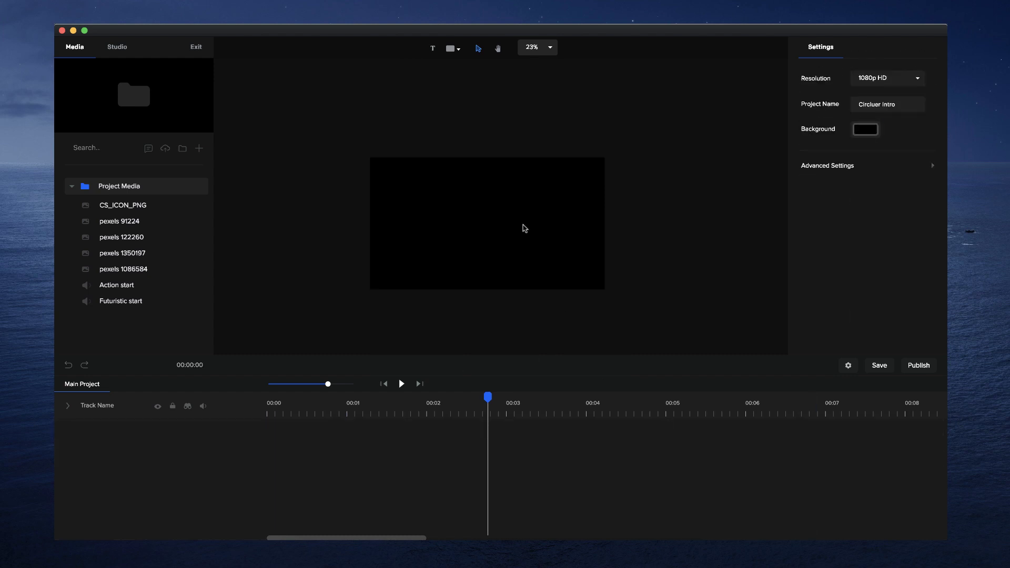
Add a plain circle shape to the empty canvas, starting at 00:00 on the timeline.
{"action": "scroll", "coordinate": [524, 227], "scroll_direction": "up", "scroll_amount": 3}
{"action": "left_click", "coordinate": [499, 49]}
{"action": "left_click_drag", "start_coordinate": [459, 137], "coordinate": [464, 120]}
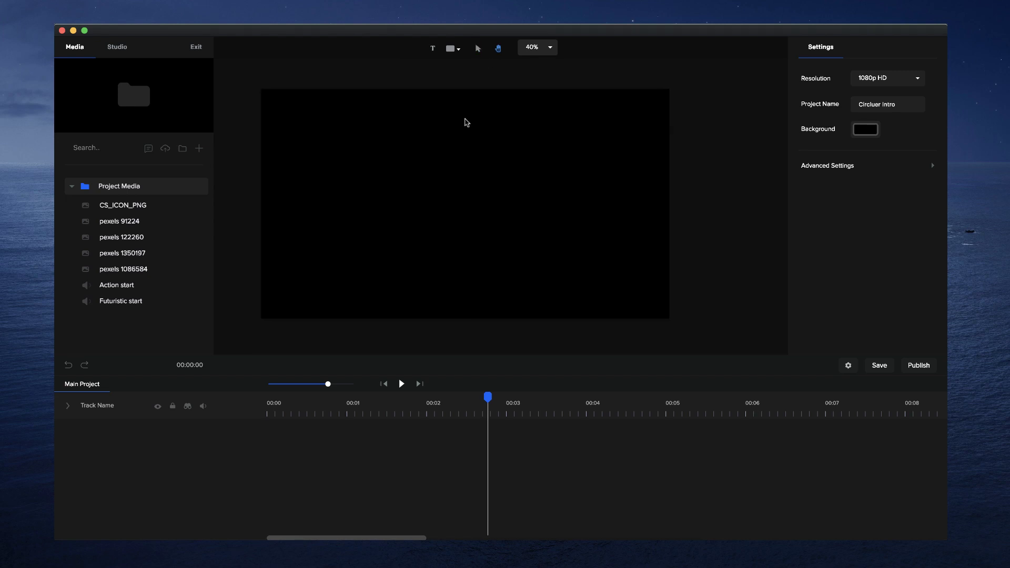
{"action": "left_click", "coordinate": [478, 49]}
{"action": "left_click", "coordinate": [386, 384]}
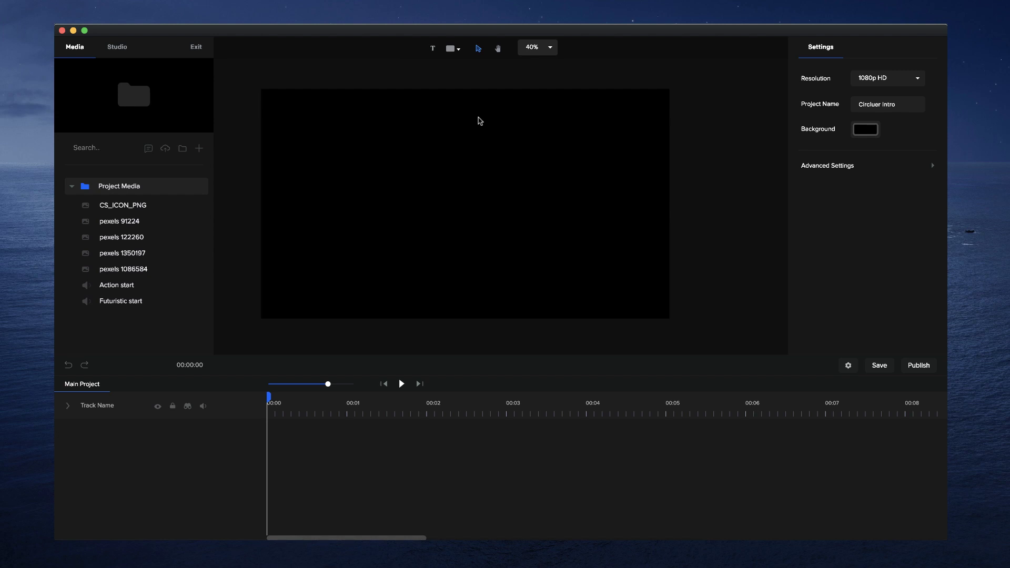
{"action": "left_click", "coordinate": [453, 50]}
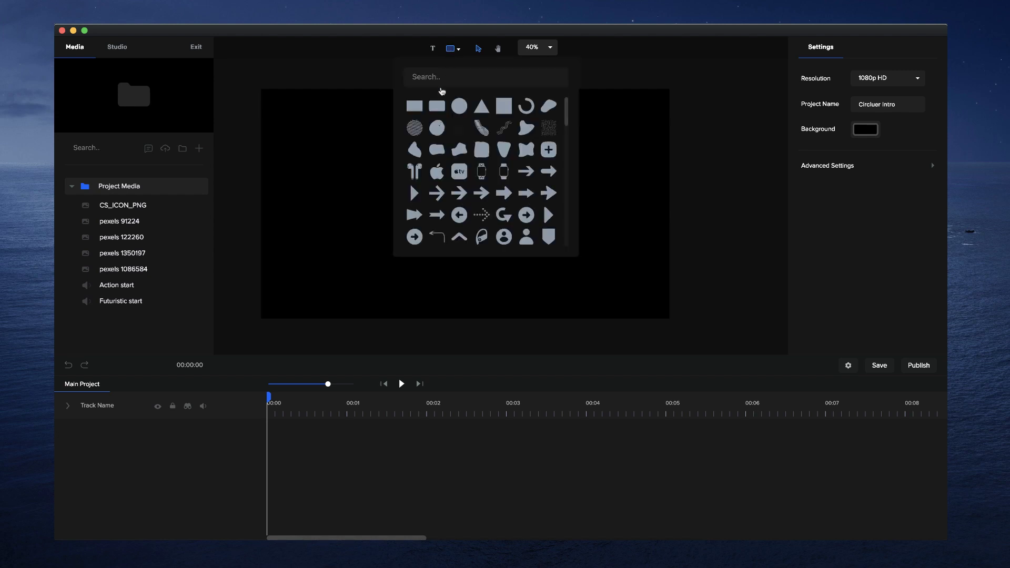
{"action": "left_click", "coordinate": [459, 108]}
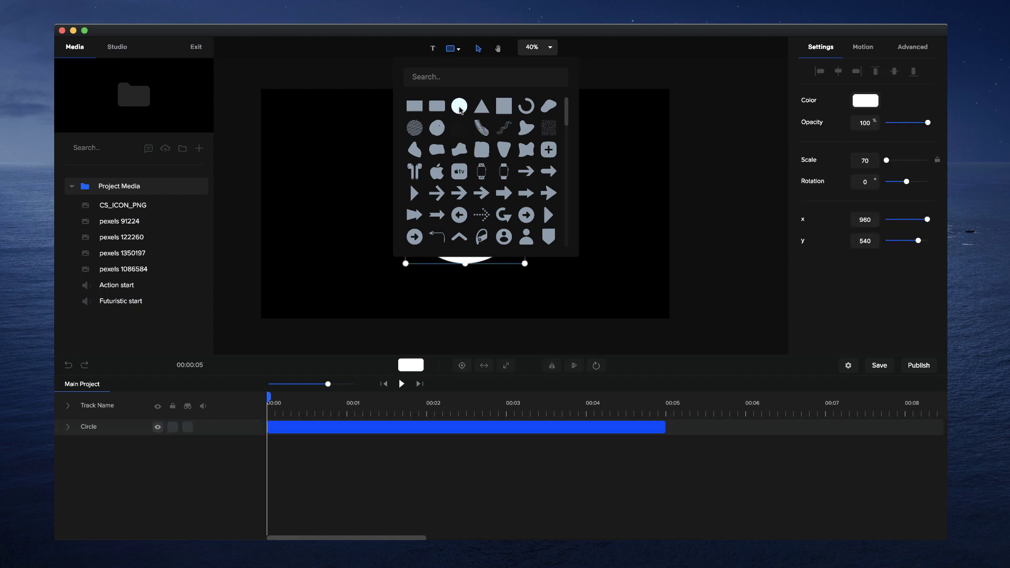
{"action": "left_click", "coordinate": [634, 242]}
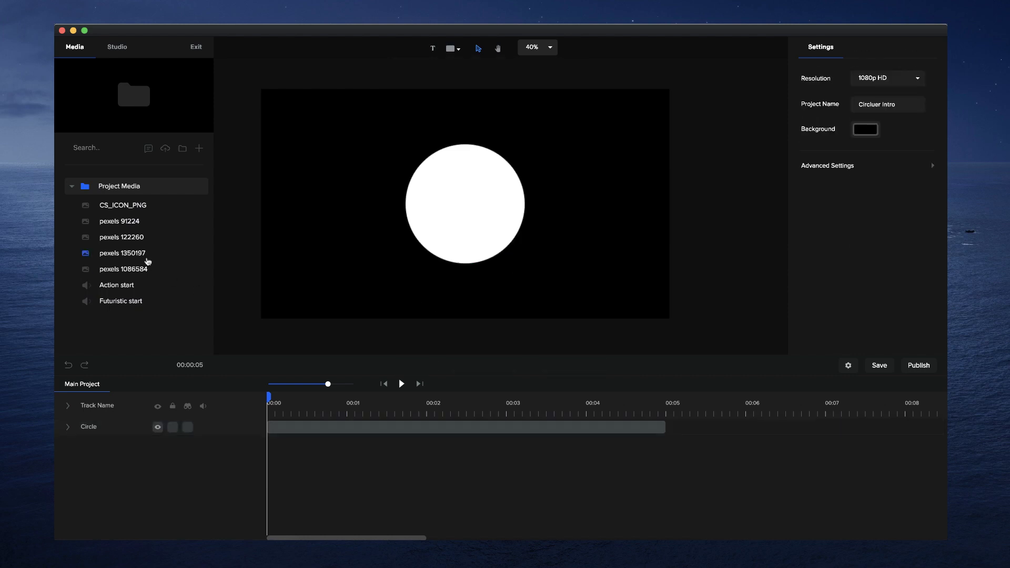
Add the pexels 1350197 image to the canvas and expand it to fill the frame.
{"action": "left_click", "coordinate": [150, 254]}
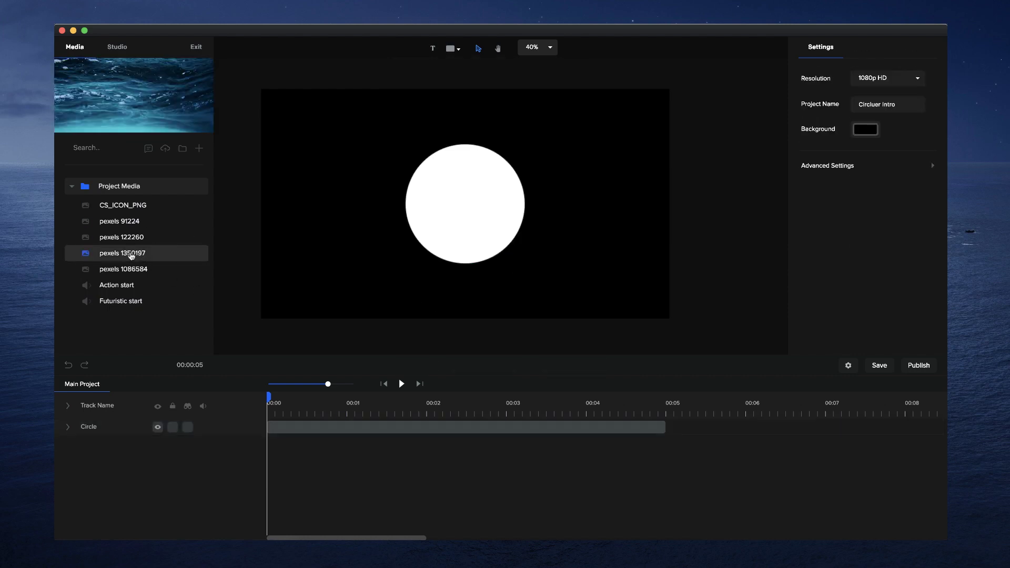
{"action": "left_click_drag", "start_coordinate": [131, 256], "coordinate": [311, 247]}
{"action": "left_click", "coordinate": [514, 366]}
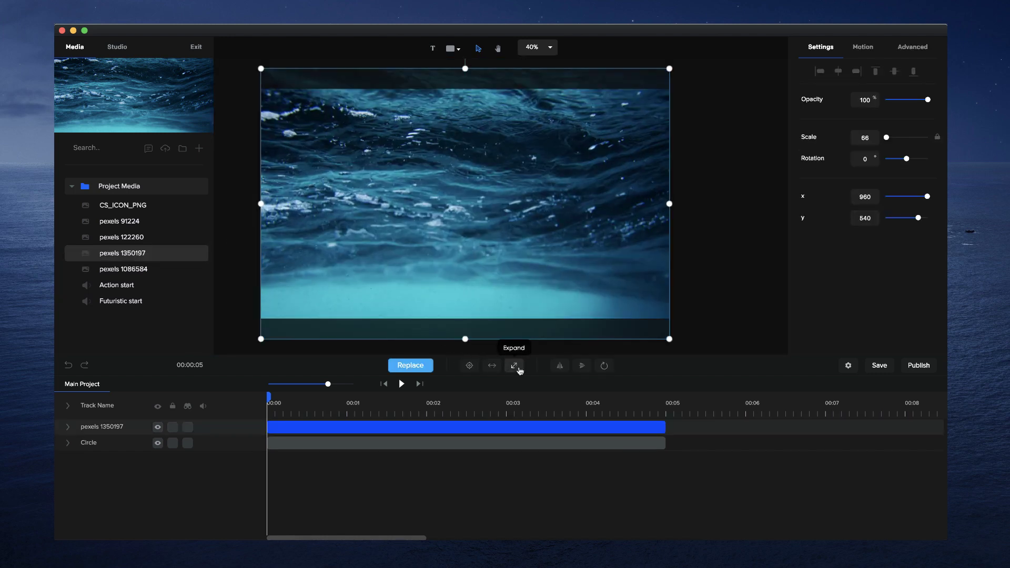
Rename the water image track as BG, then place it beneath the Circle track and lock it.
{"action": "double_click", "coordinate": [102, 427]}
{"action": "type", "text": "BG"}
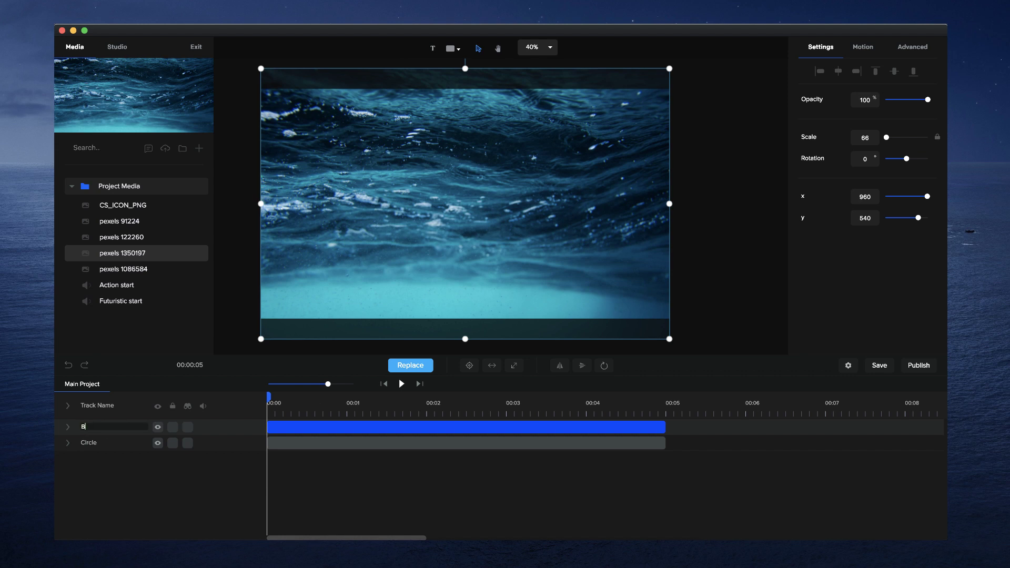
{"action": "key", "text": "Return"}
{"action": "left_click_drag", "start_coordinate": [89, 443], "coordinate": [88, 428]}
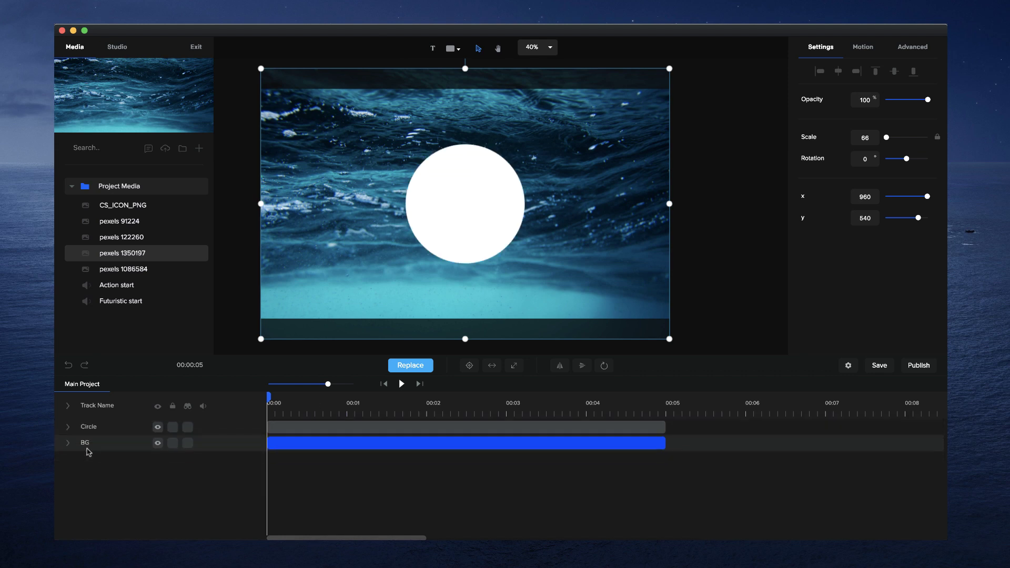
{"action": "left_click", "coordinate": [172, 443]}
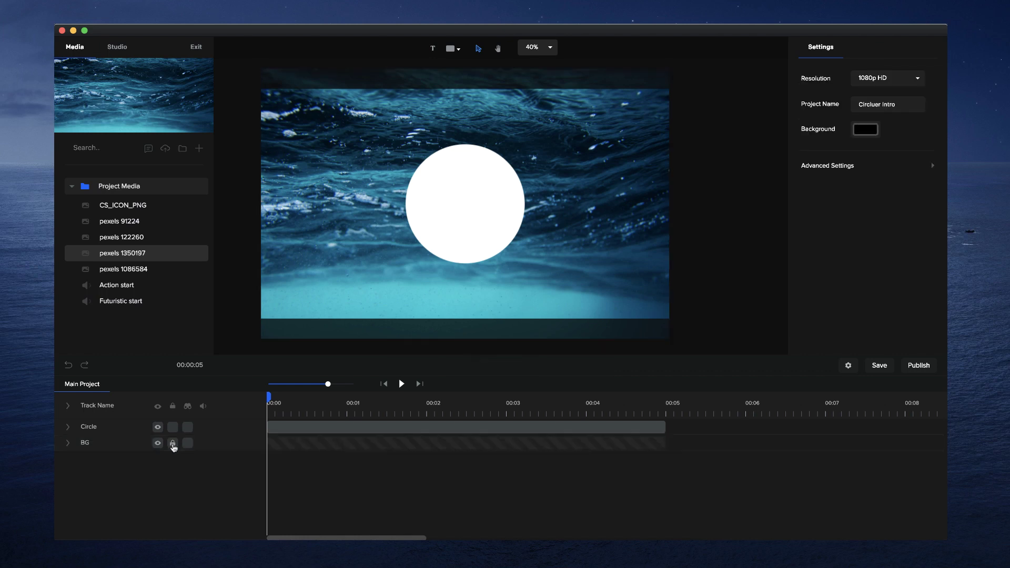
Rename the circle track as 1 and expand the centred circle to a scale of 302, covering the whole canvas.
{"action": "left_click_drag", "start_coordinate": [468, 209], "coordinate": [459, 227]}
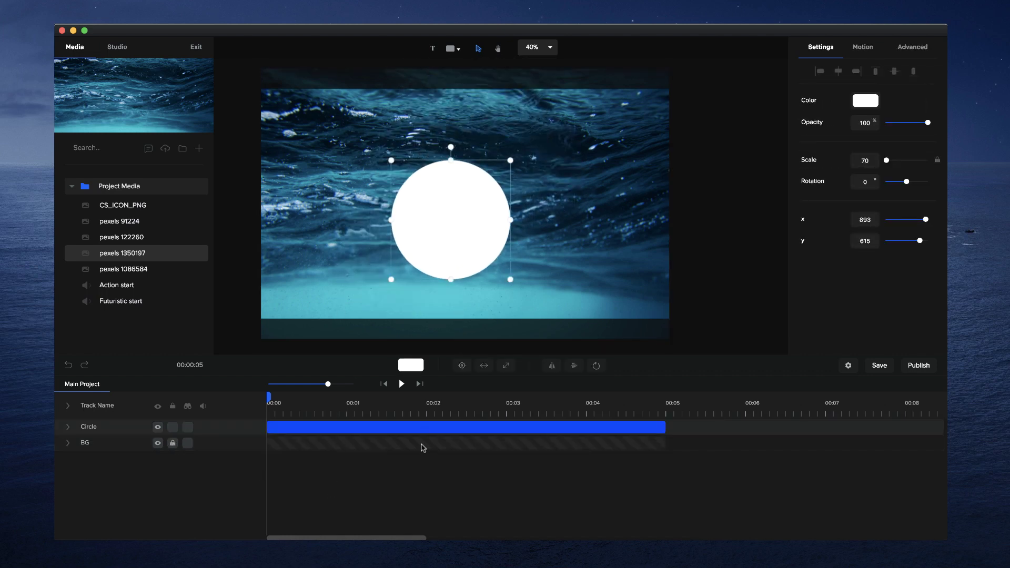
{"action": "double_click", "coordinate": [93, 427]}
{"action": "type", "text": "1"}
{"action": "key", "text": "Return"}
{"action": "left_click", "coordinate": [505, 367]}
{"action": "scroll", "coordinate": [519, 264], "scroll_direction": "down", "scroll_amount": 2}
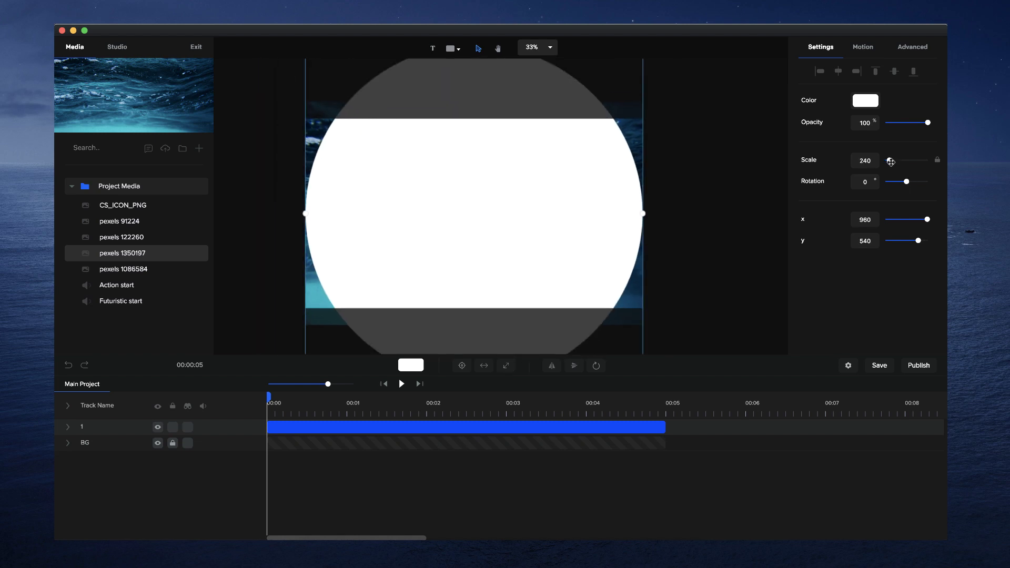
{"action": "left_click_drag", "start_coordinate": [890, 162], "coordinate": [892, 166]}
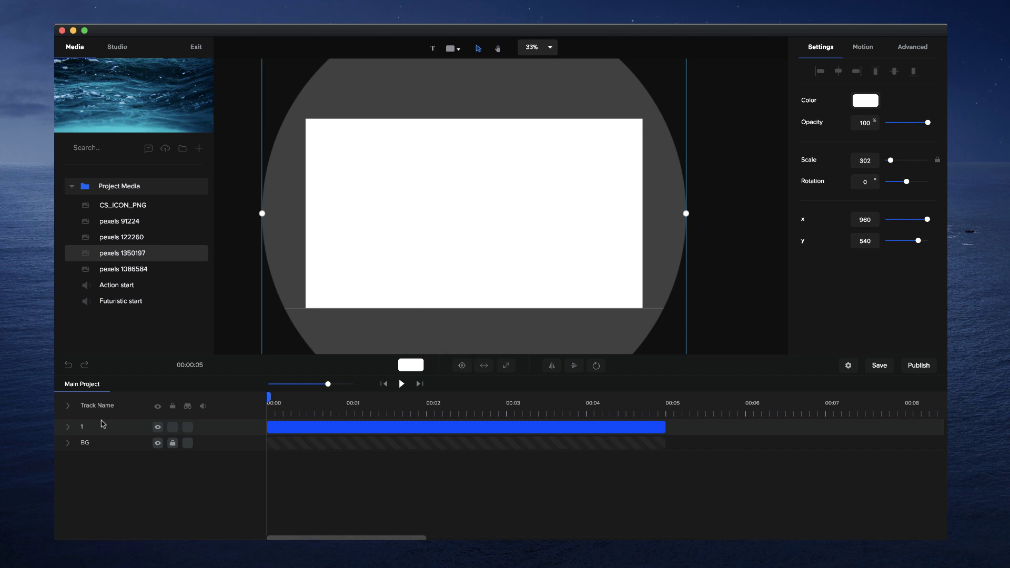
Apply the Scale Up entrance motion from the Zoom group to layer 1 and preview it.
{"action": "left_click", "coordinate": [68, 428]}
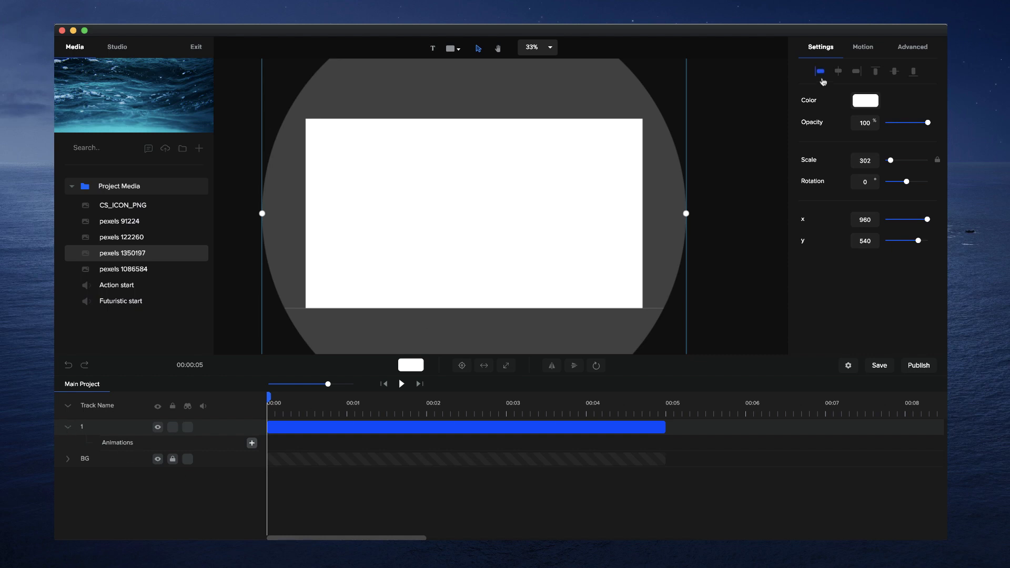
{"action": "left_click", "coordinate": [869, 50]}
{"action": "left_click", "coordinate": [869, 49]}
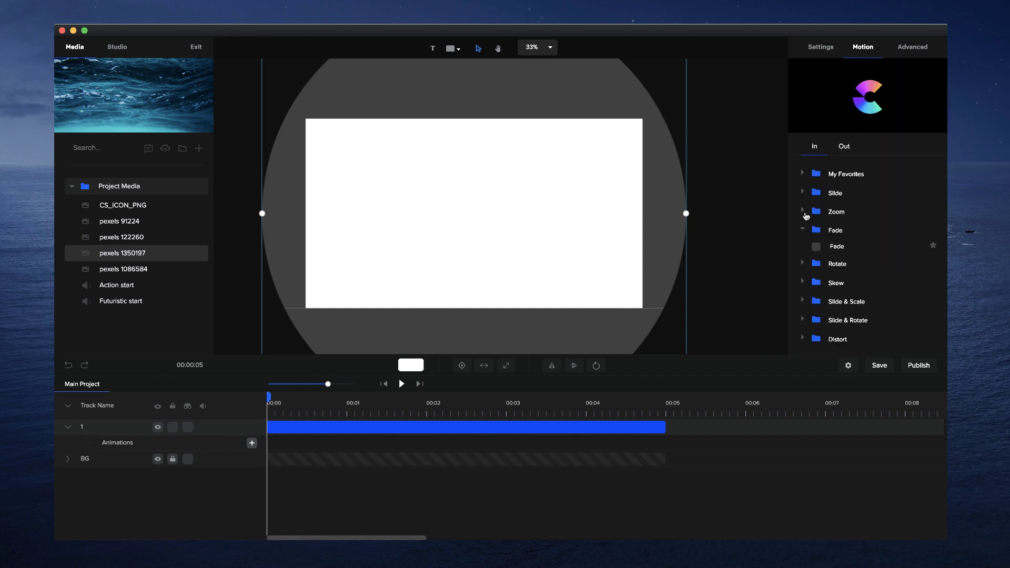
{"action": "left_click", "coordinate": [803, 211]}
{"action": "left_click", "coordinate": [816, 228]}
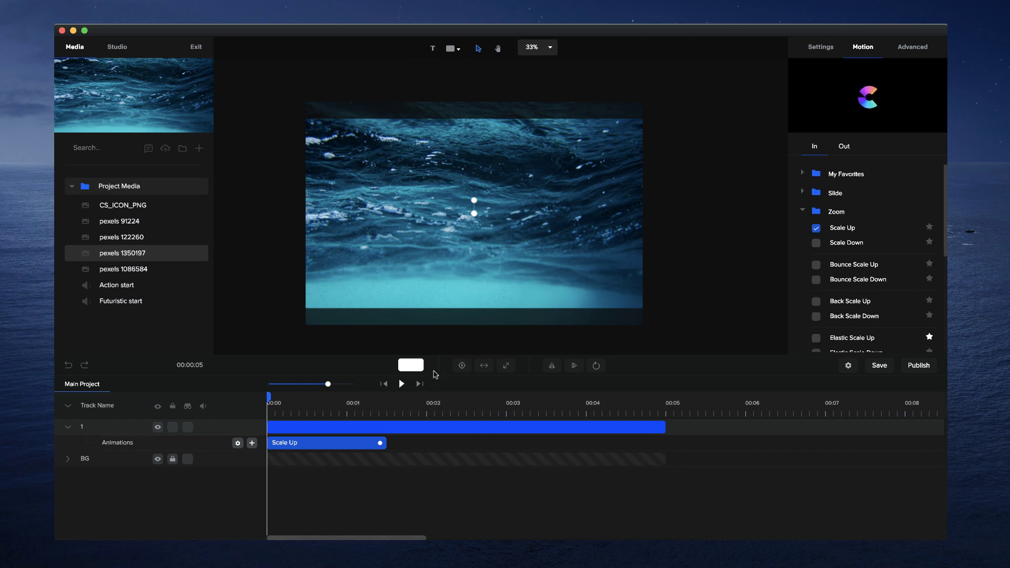
{"action": "left_click", "coordinate": [401, 383]}
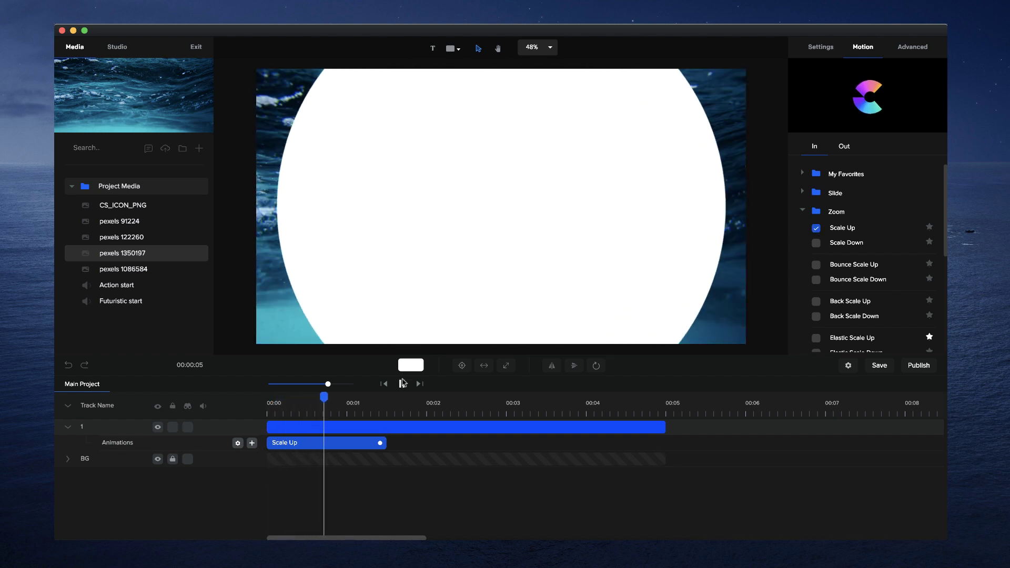
{"action": "left_click", "coordinate": [402, 383]}
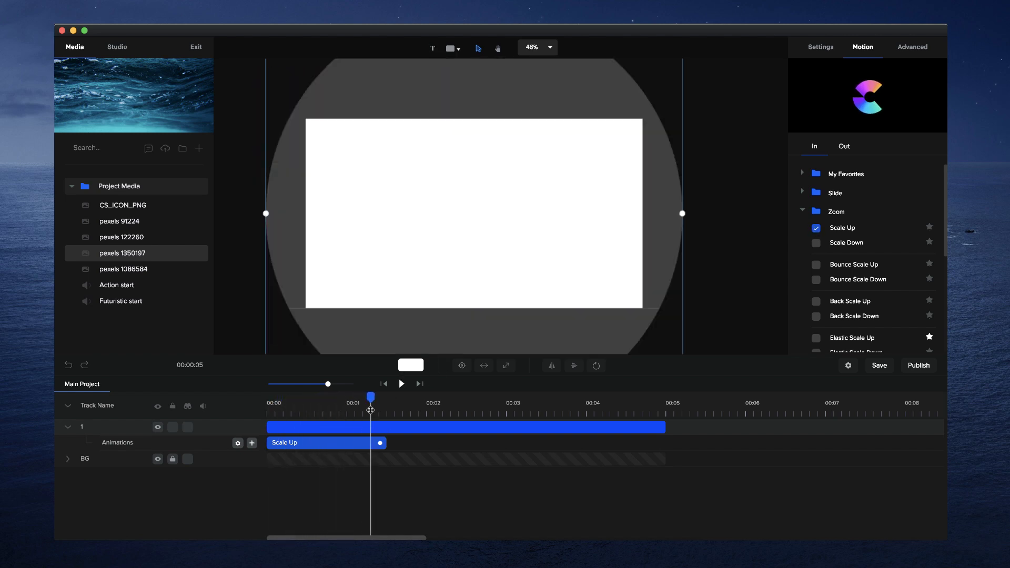
Disable the fade on layer 1's Scale Up animation, shorten it to about 0.9 seconds, and replay it from the start.
{"action": "right_click", "coordinate": [324, 447]}
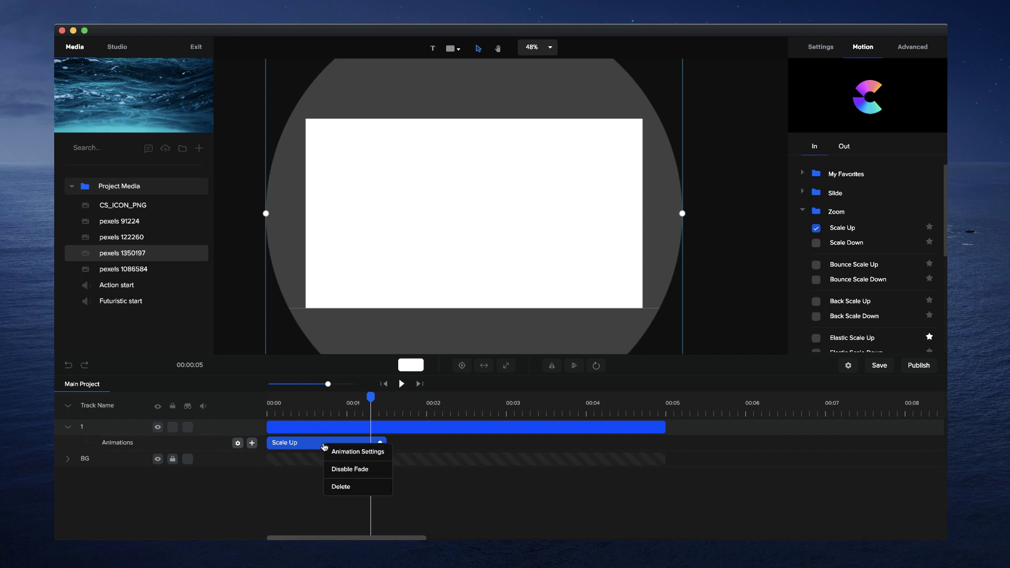
{"action": "left_click", "coordinate": [336, 470]}
{"action": "left_click_drag", "start_coordinate": [381, 443], "coordinate": [333, 442]}
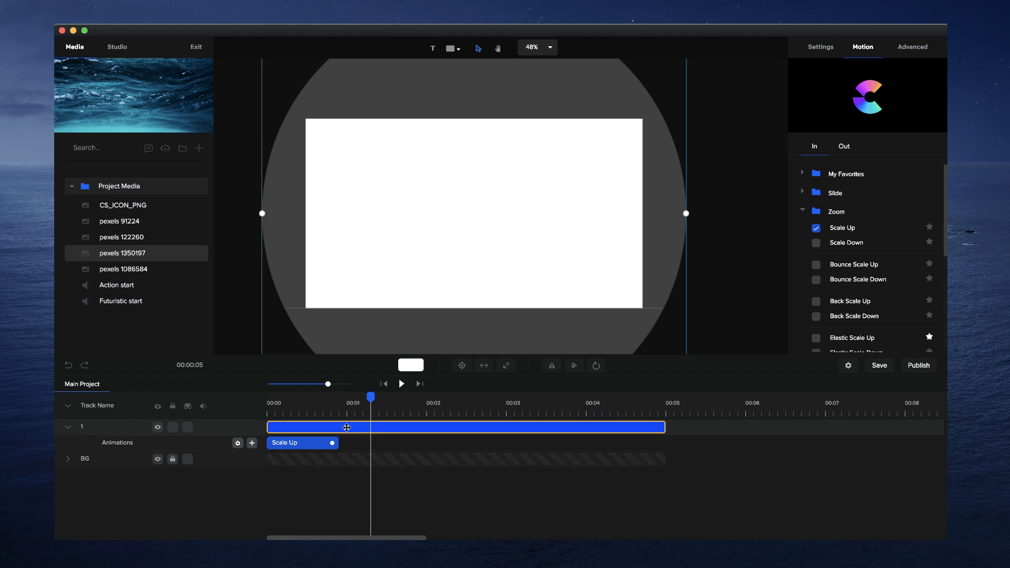
{"action": "left_click", "coordinate": [383, 384]}
{"action": "left_click", "coordinate": [402, 384]}
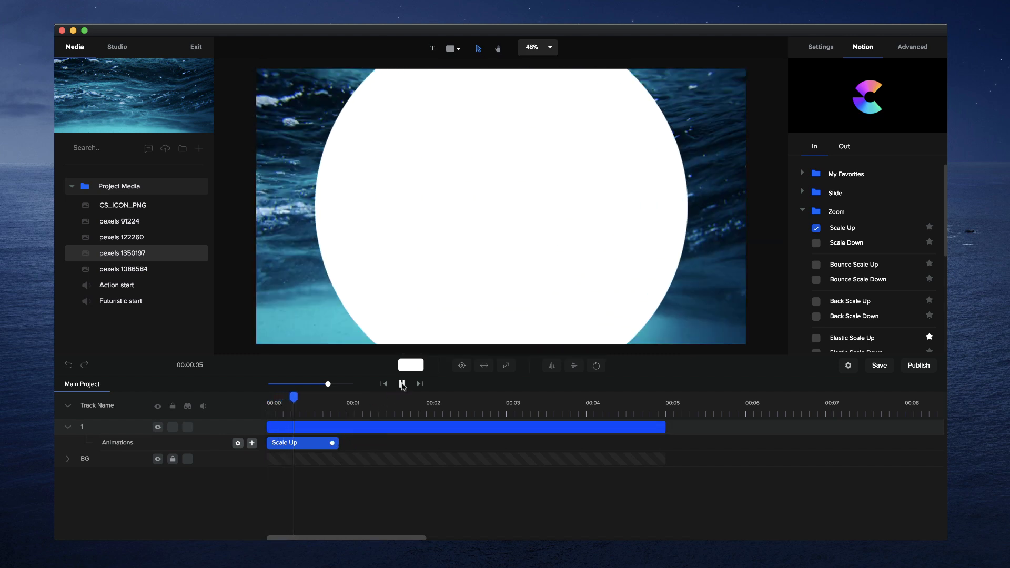
Delete the Scale Up animation from layer 1 and return the playhead to 00:00.
{"action": "right_click", "coordinate": [332, 450]}
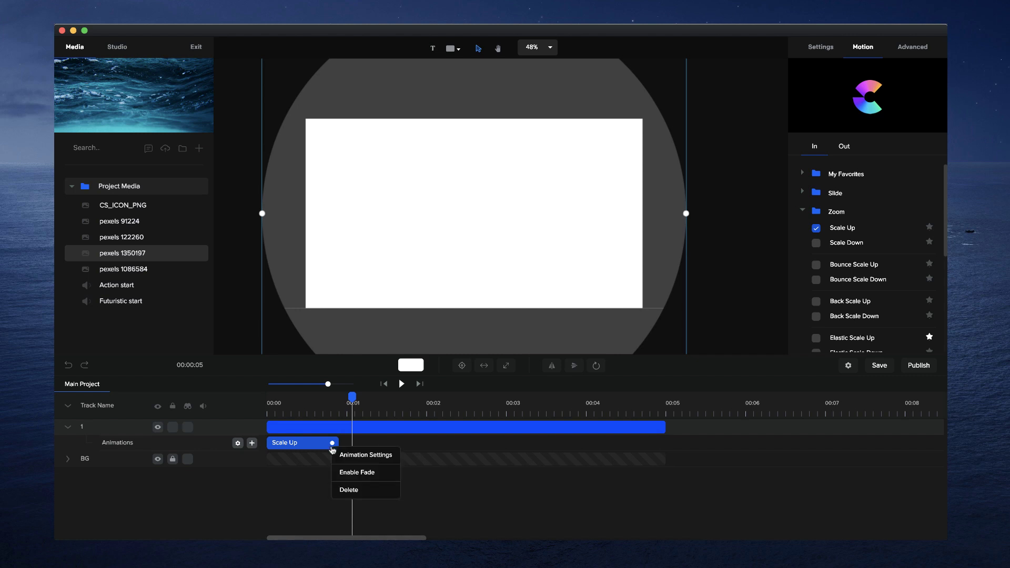
{"action": "left_click", "coordinate": [349, 490]}
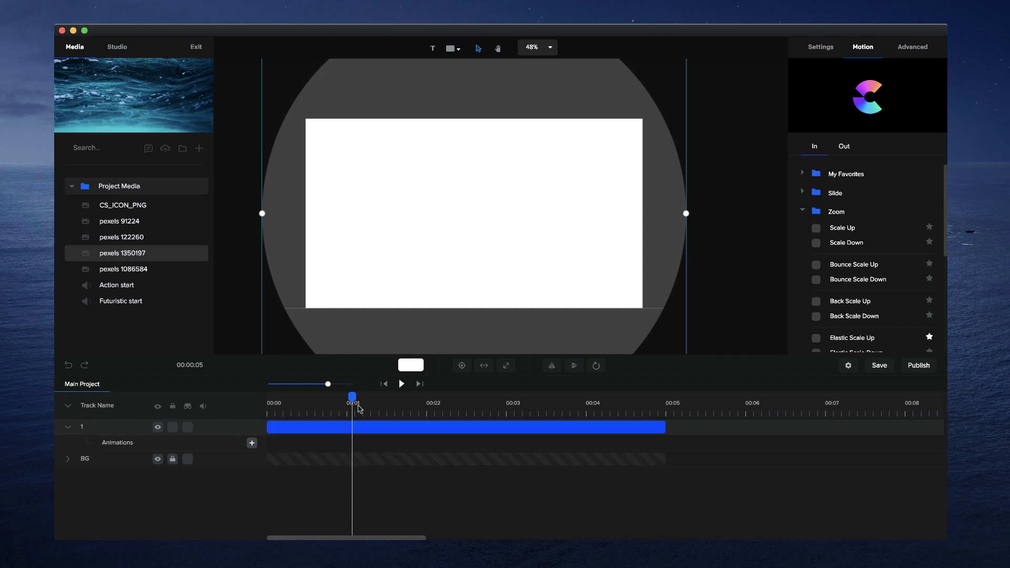
{"action": "left_click_drag", "start_coordinate": [352, 402], "coordinate": [257, 400]}
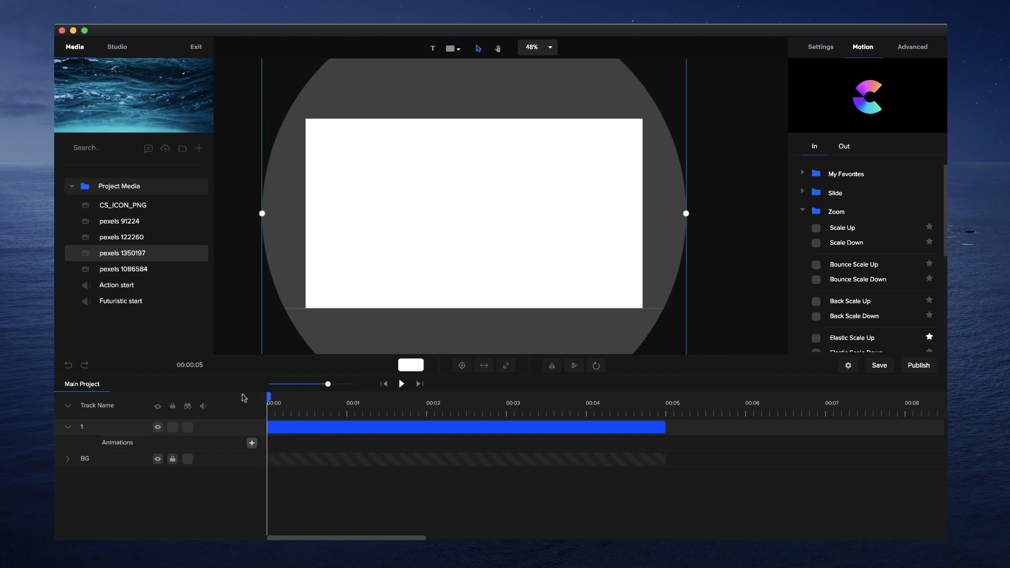
{"action": "left_click", "coordinate": [273, 426]}
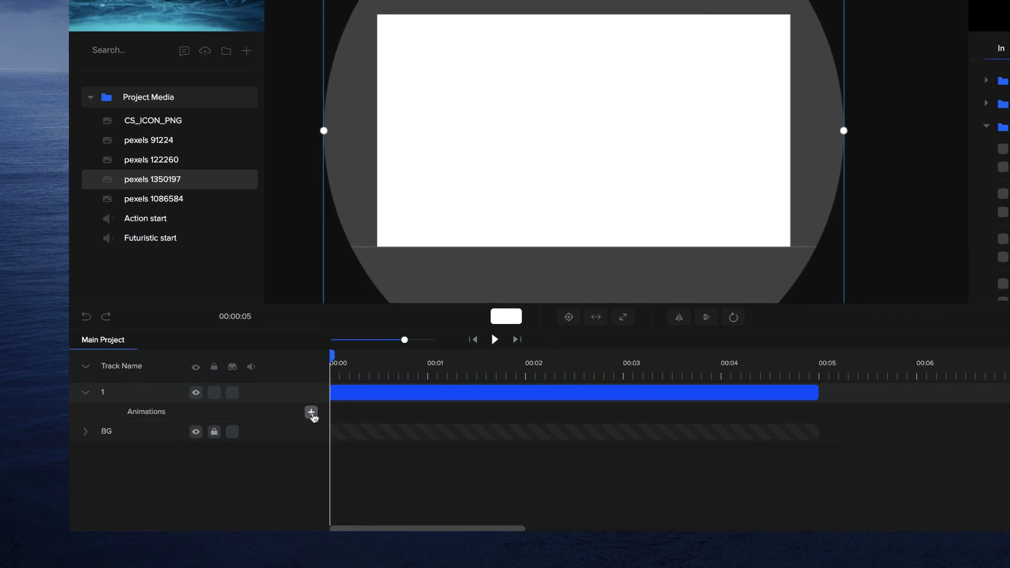
Add a custom animation at the start of layer 1 with only the Scale property enabled.
{"action": "left_click", "coordinate": [311, 412]}
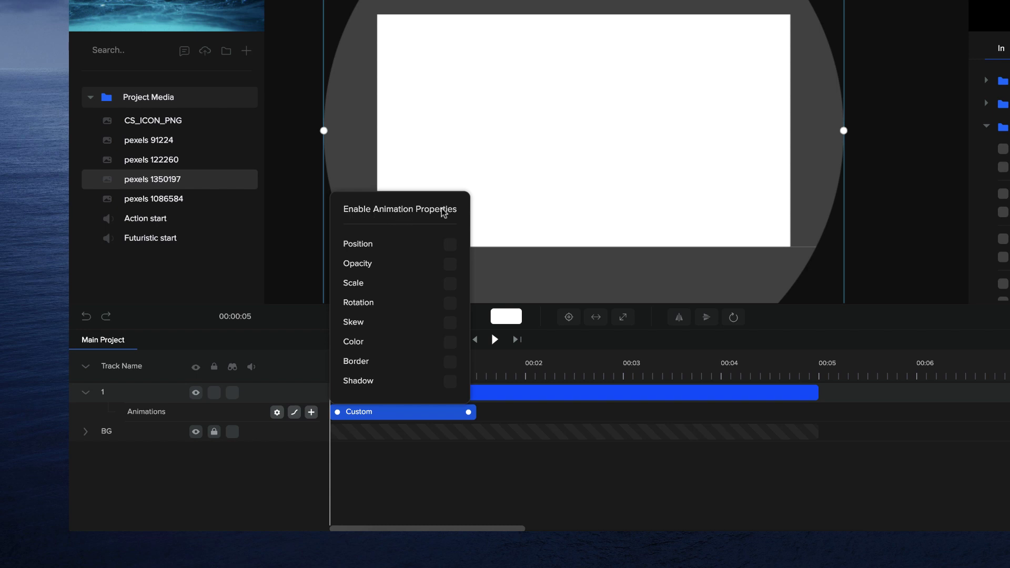
{"action": "left_click", "coordinate": [450, 285]}
{"action": "left_click", "coordinate": [387, 456]}
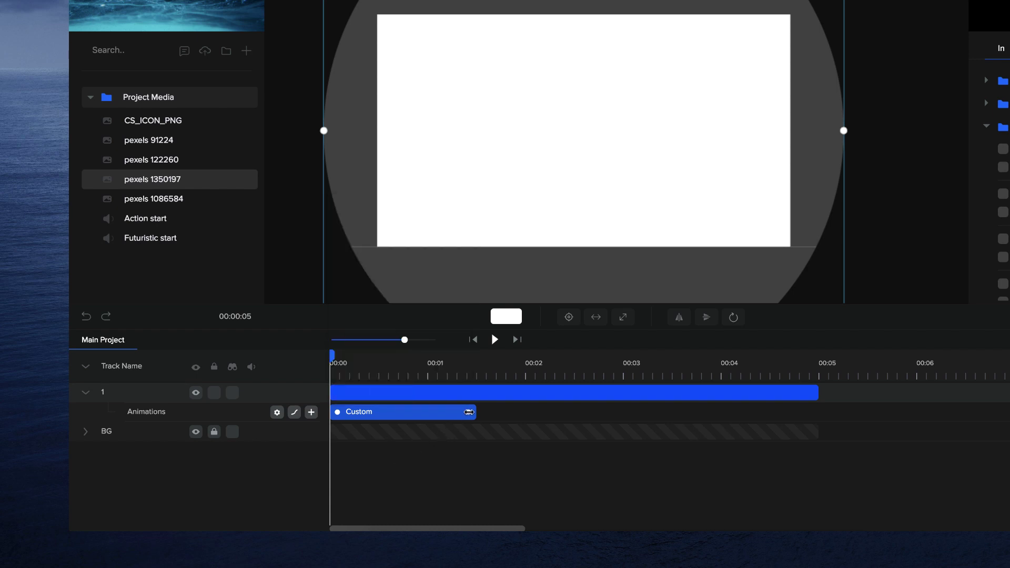
Shorten layer 1's Custom animation to about 1 second and scrub the playhead past its end.
{"action": "left_click_drag", "start_coordinate": [469, 411], "coordinate": [428, 412]}
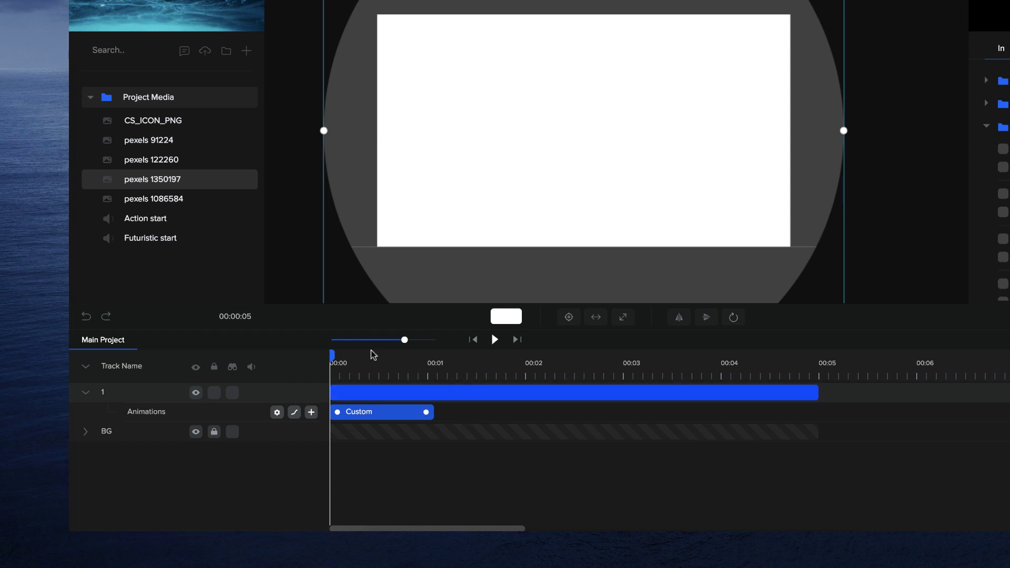
{"action": "left_click_drag", "start_coordinate": [330, 354], "coordinate": [435, 362]}
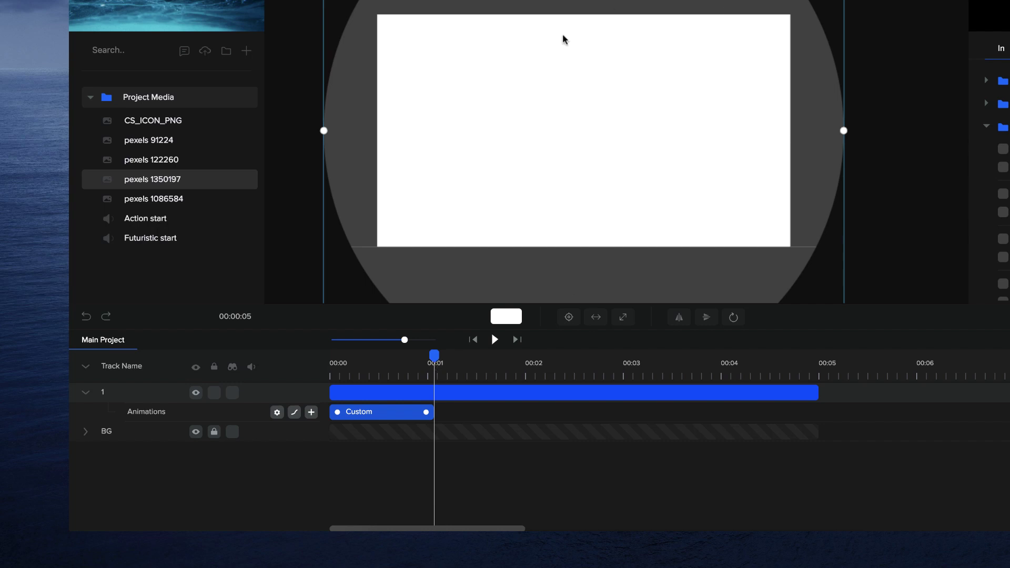
{"action": "left_click", "coordinate": [430, 392]}
{"action": "left_click_drag", "start_coordinate": [435, 359], "coordinate": [499, 357]}
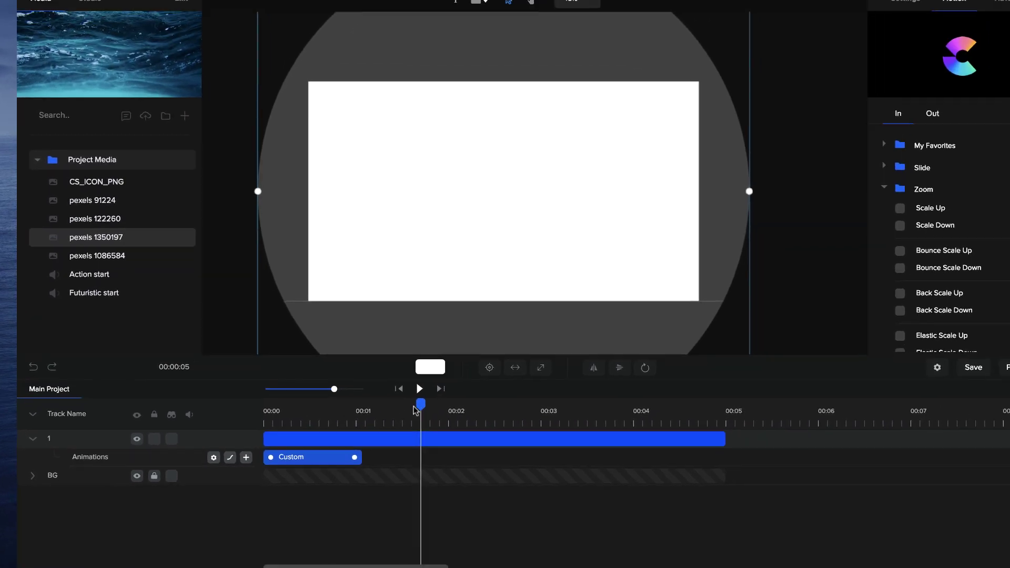
Set layer 1's scale to 0 at 00:00 and play the custom animation.
{"action": "left_click_drag", "start_coordinate": [494, 360], "coordinate": [312, 356]}
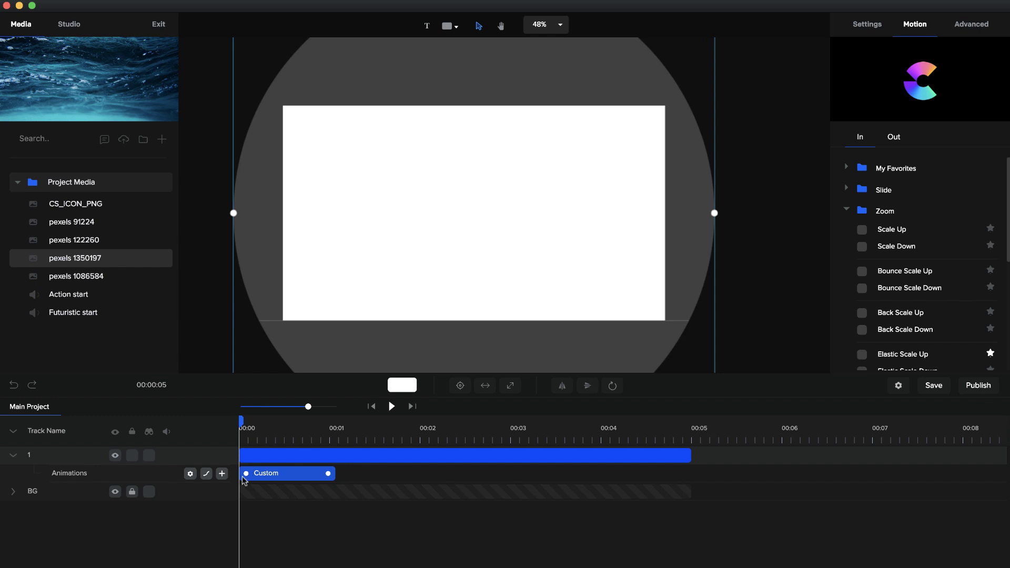
{"action": "left_click", "coordinate": [882, 33]}
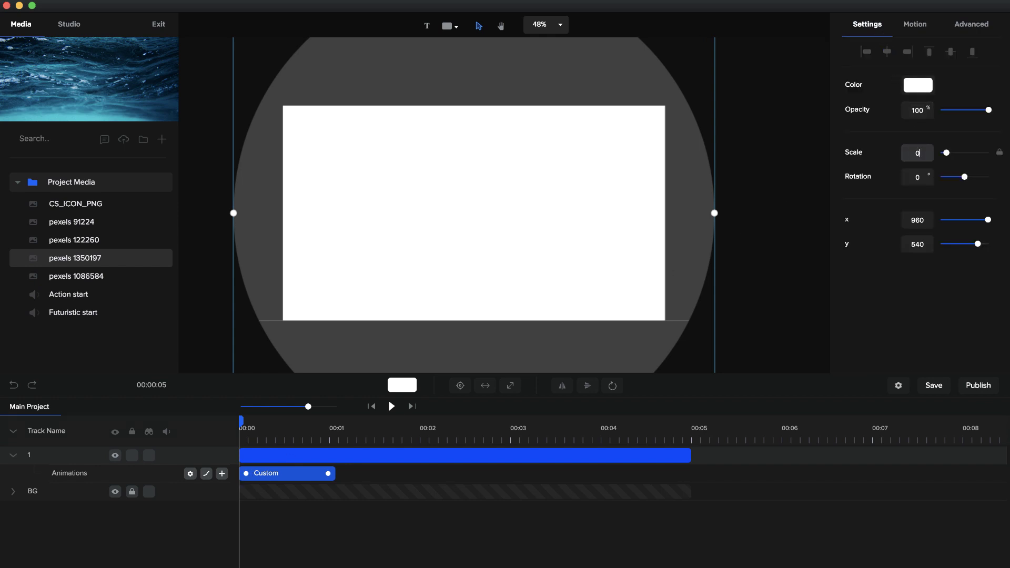
{"action": "key", "text": "Return"}
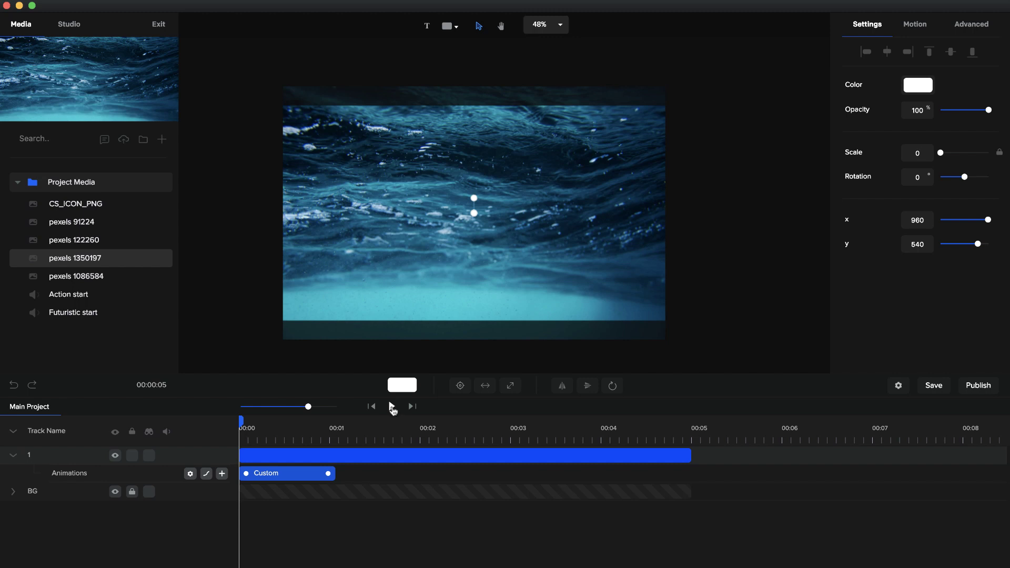
{"action": "left_click", "coordinate": [391, 406]}
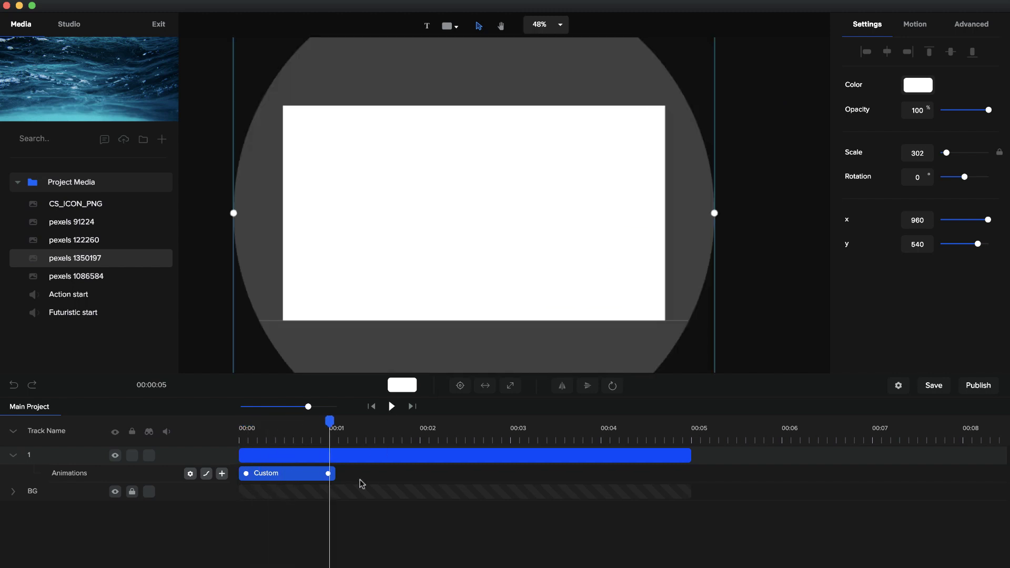
Set the easing of layer 1's Custom animation to Power2 in Both mode and replay it from the start.
{"action": "left_click", "coordinate": [207, 473]}
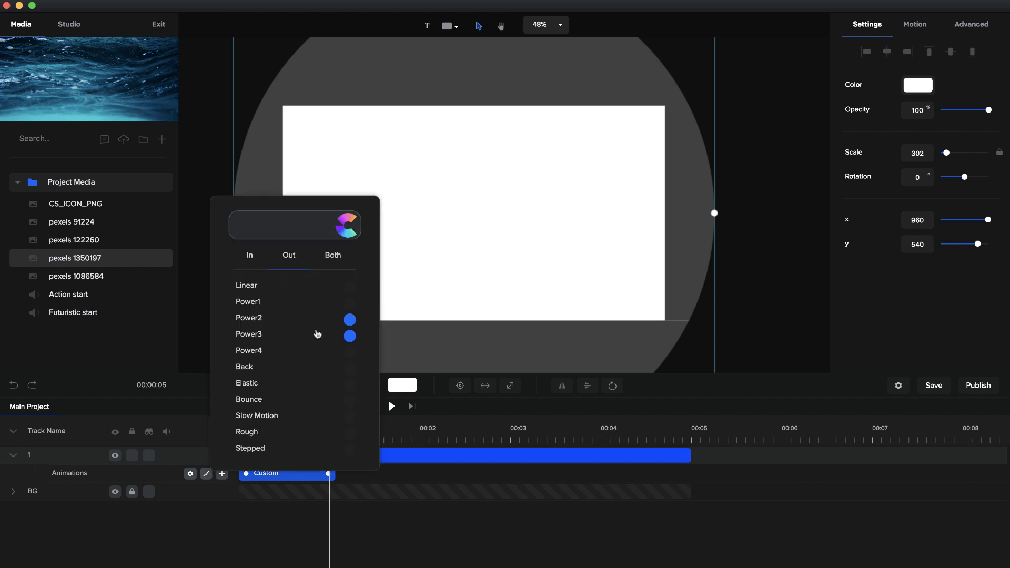
{"action": "left_click", "coordinate": [333, 255]}
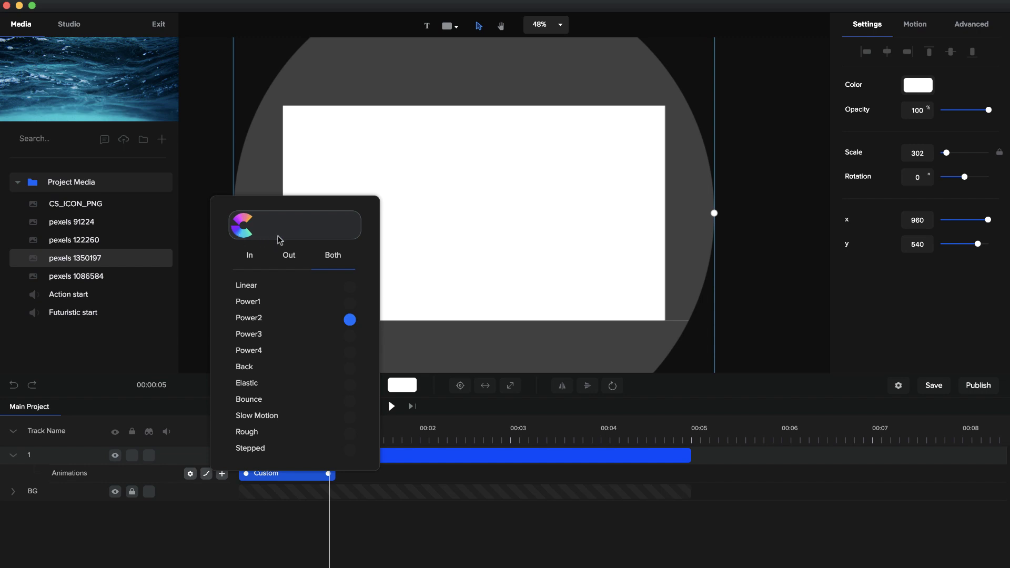
{"action": "left_click", "coordinate": [345, 519]}
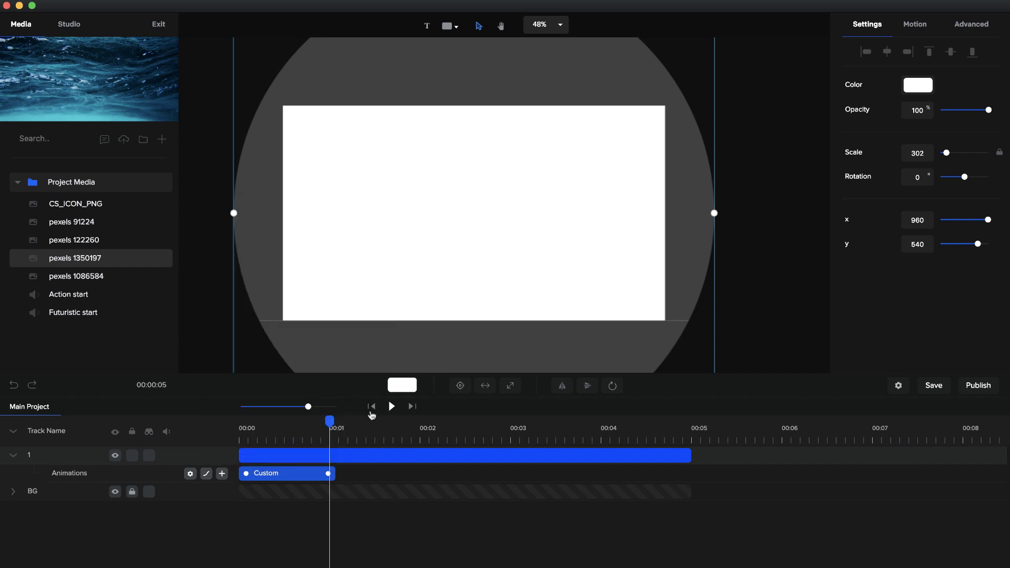
{"action": "left_click", "coordinate": [372, 407]}
{"action": "left_click", "coordinate": [391, 406]}
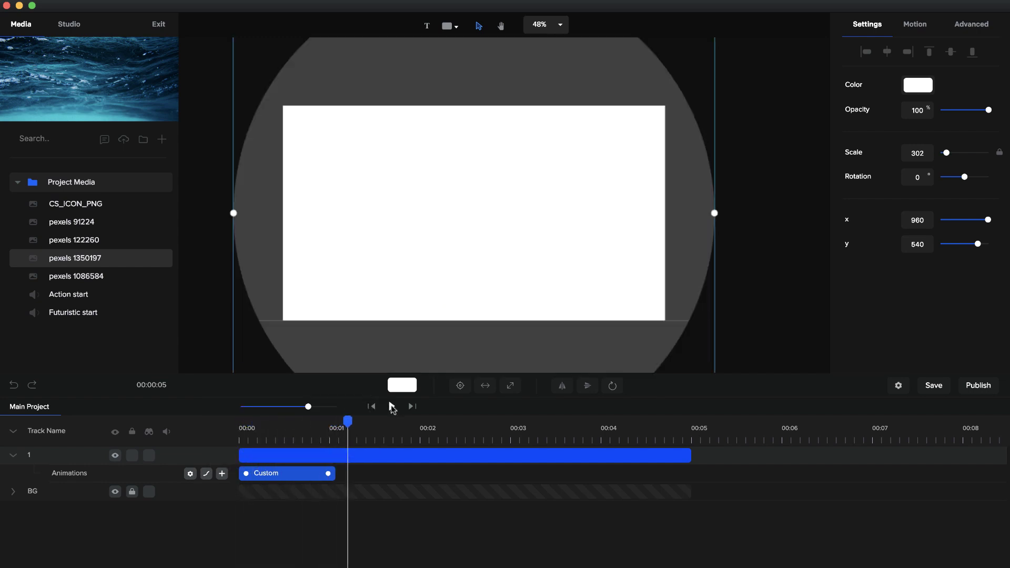
Trim layer 1's Custom animation to just under 1 second and preview it again.
{"action": "left_click_drag", "start_coordinate": [329, 475], "coordinate": [321, 475]}
{"action": "left_click_drag", "start_coordinate": [352, 420], "coordinate": [207, 431]}
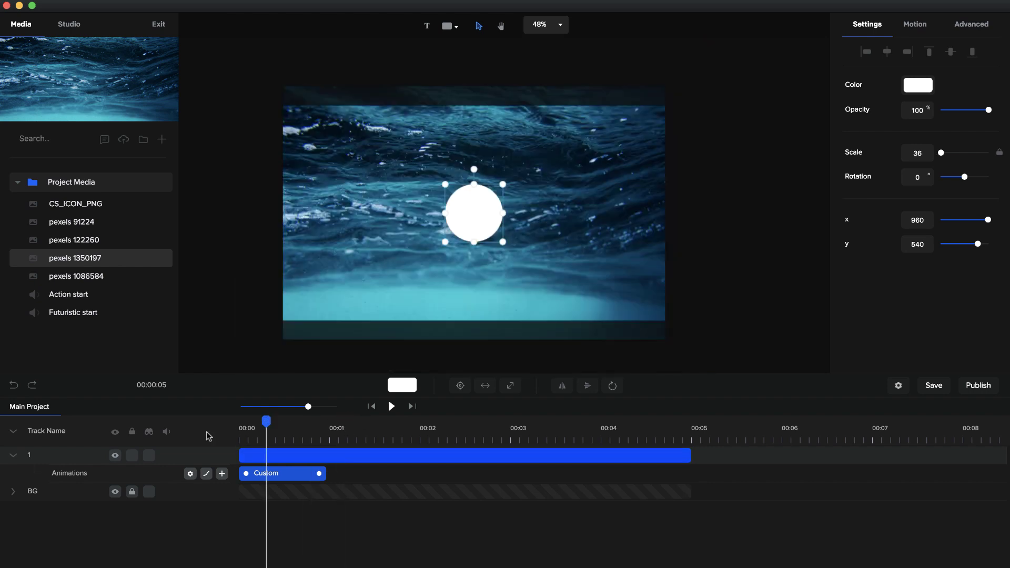
{"action": "left_click", "coordinate": [391, 406]}
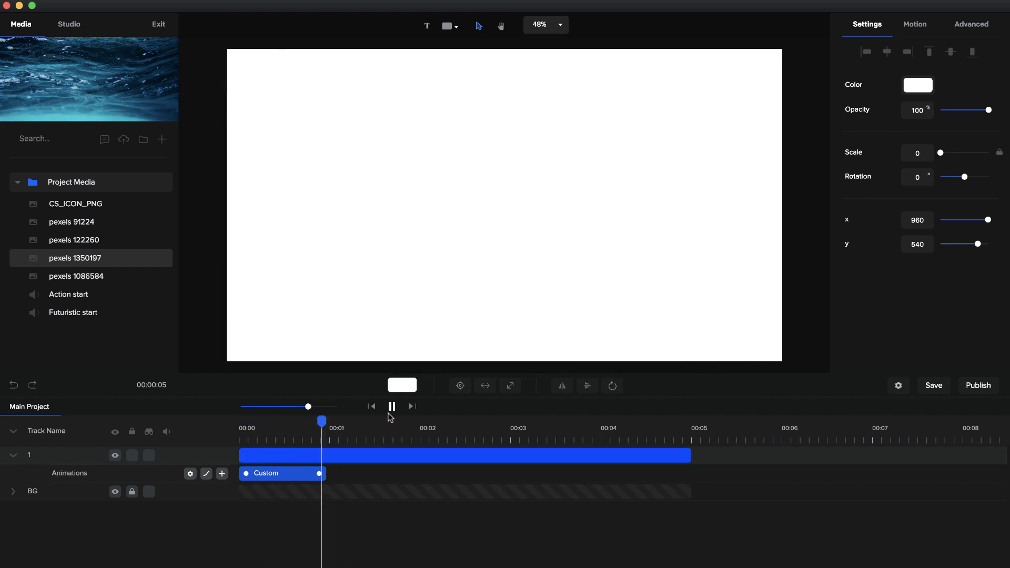
{"action": "left_click", "coordinate": [391, 406]}
Collapse layer 1's animation row, duplicate the layer, and rename the upper copy 2.
{"action": "left_click", "coordinate": [13, 455]}
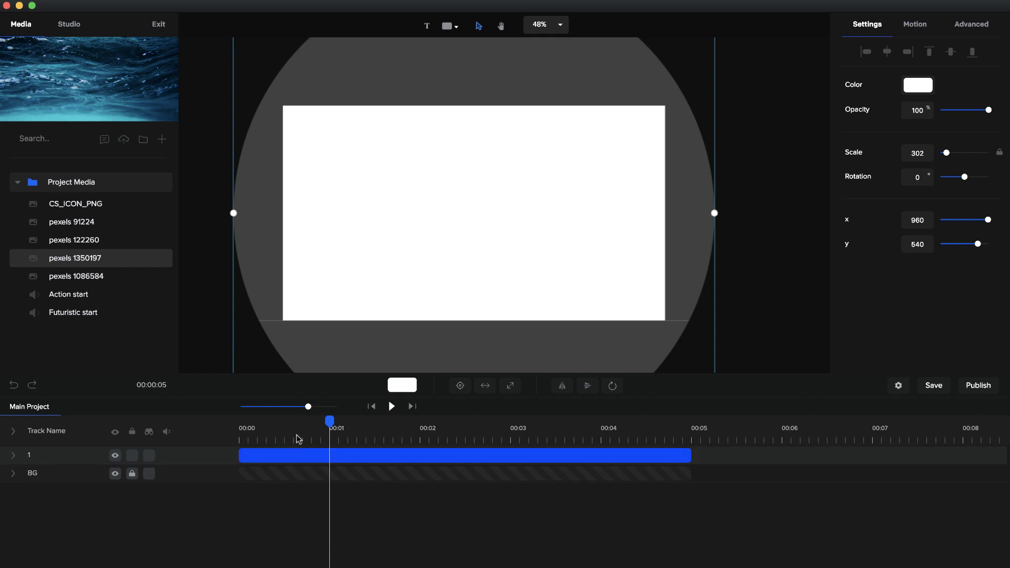
{"action": "key", "text": "ctrl+d"}
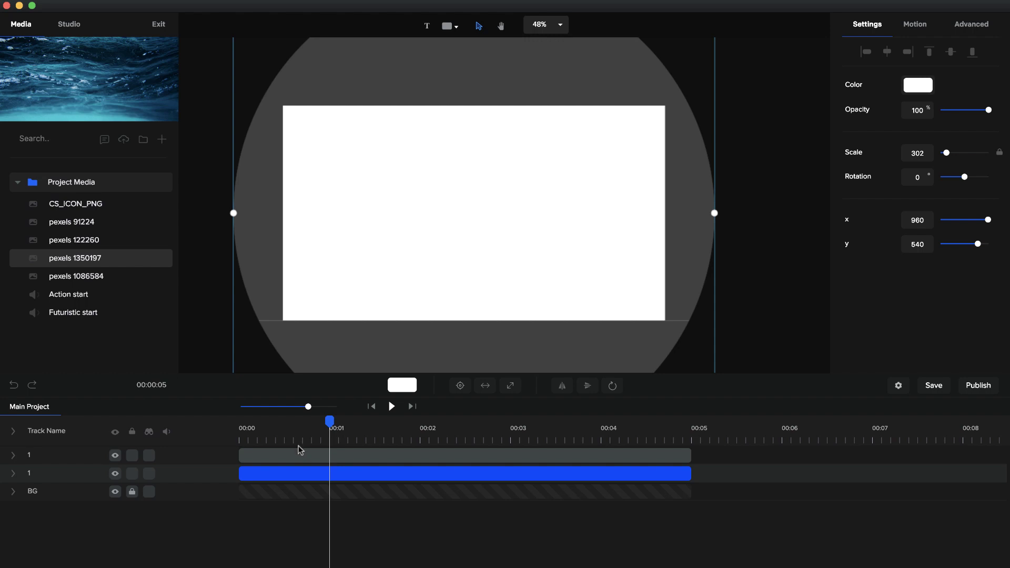
{"action": "left_click", "coordinate": [275, 458]}
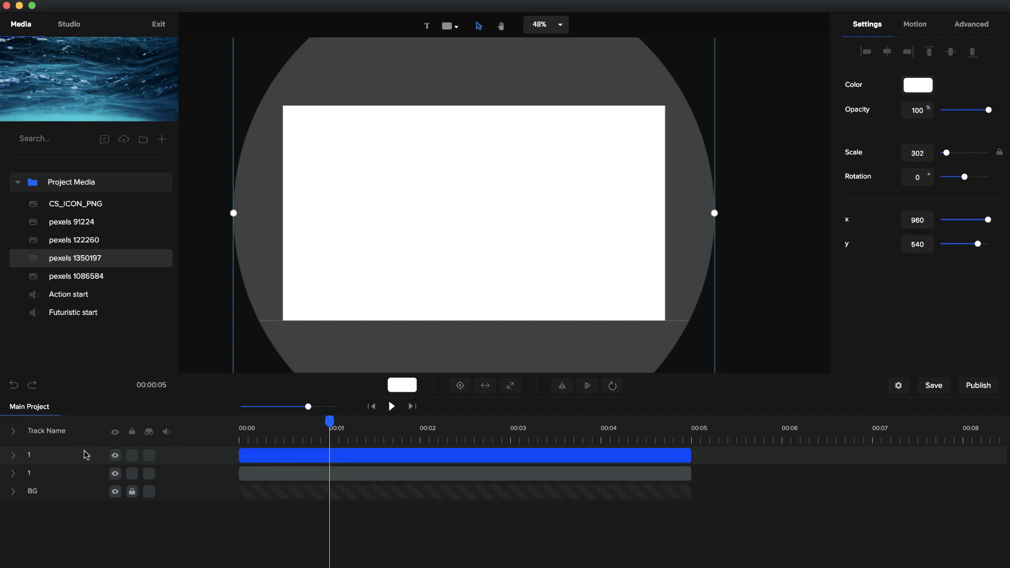
{"action": "double_click", "coordinate": [29, 456]}
{"action": "type", "text": "2"}
{"action": "key", "text": "Return"}
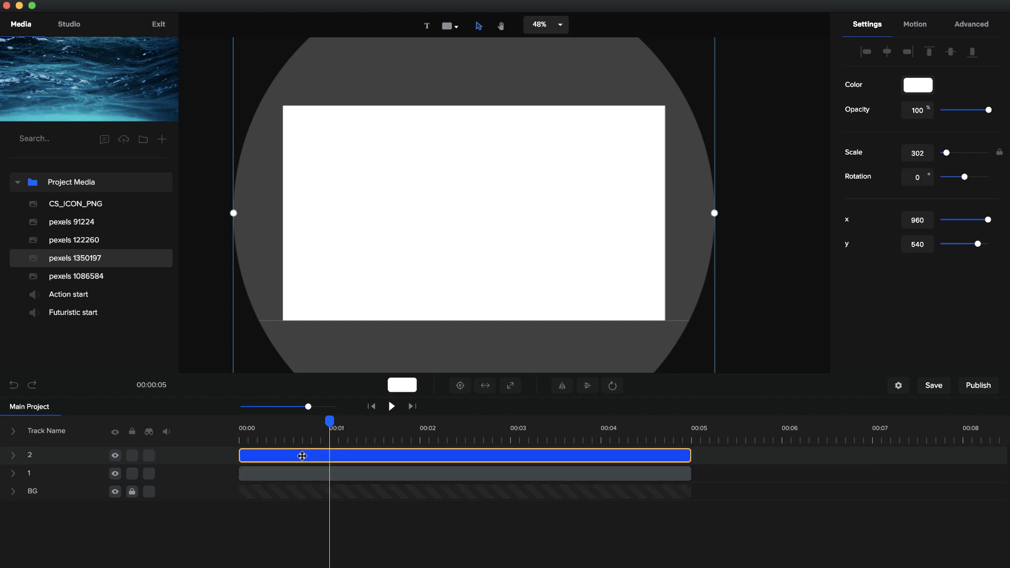
Duplicate layer 2 and rename the uppermost copy 3.
{"action": "key", "text": "super+d"}
{"action": "double_click", "coordinate": [31, 456]}
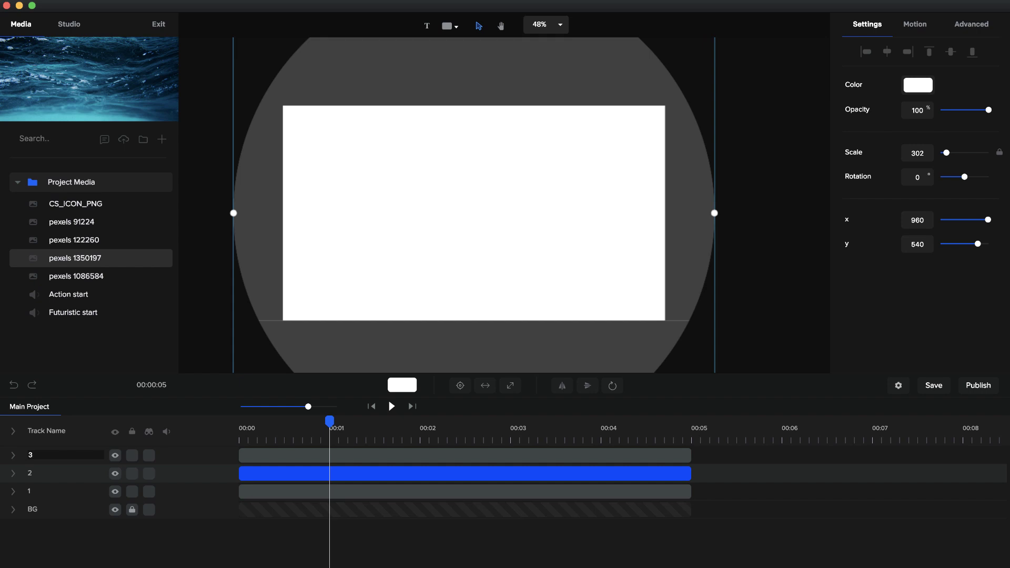
{"action": "type", "text": "3"}
{"action": "key", "text": "Return"}
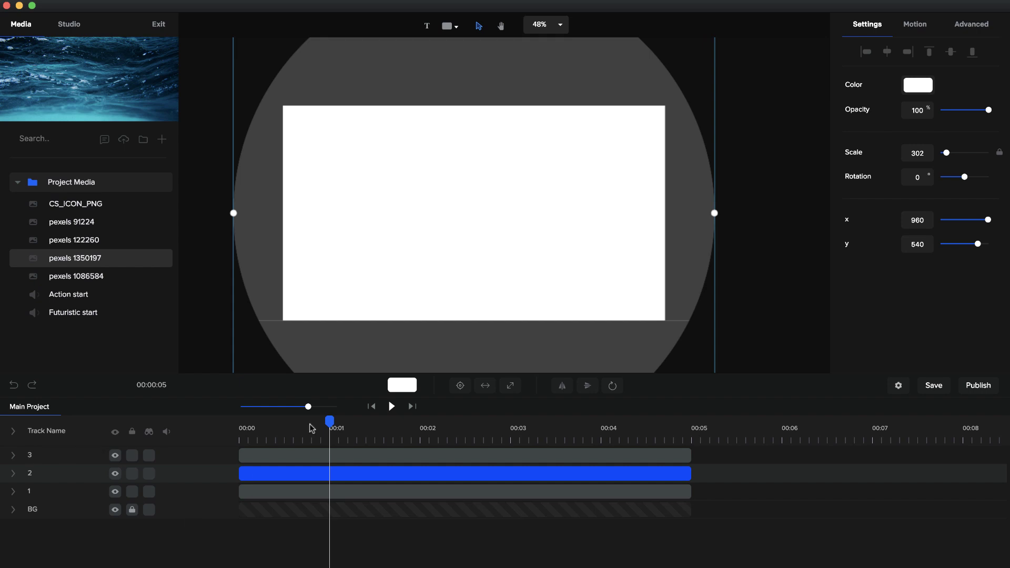
Stagger the circles on the timeline by starting layer 2 at about 0.3 seconds and layer 3 at about 0.7 seconds.
{"action": "left_click_drag", "start_coordinate": [330, 422], "coordinate": [240, 422]}
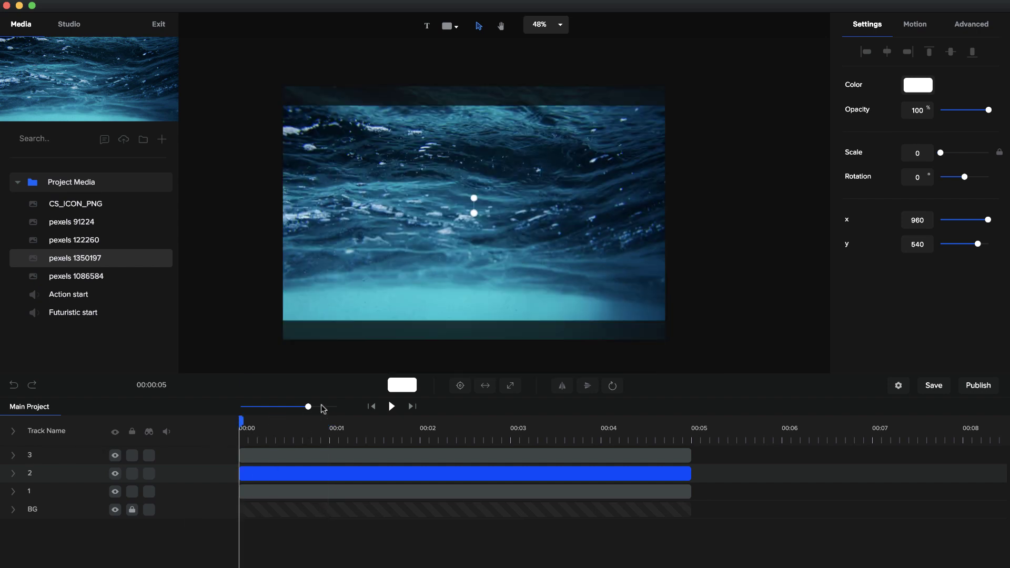
{"action": "left_click_drag", "start_coordinate": [314, 410], "coordinate": [320, 410]}
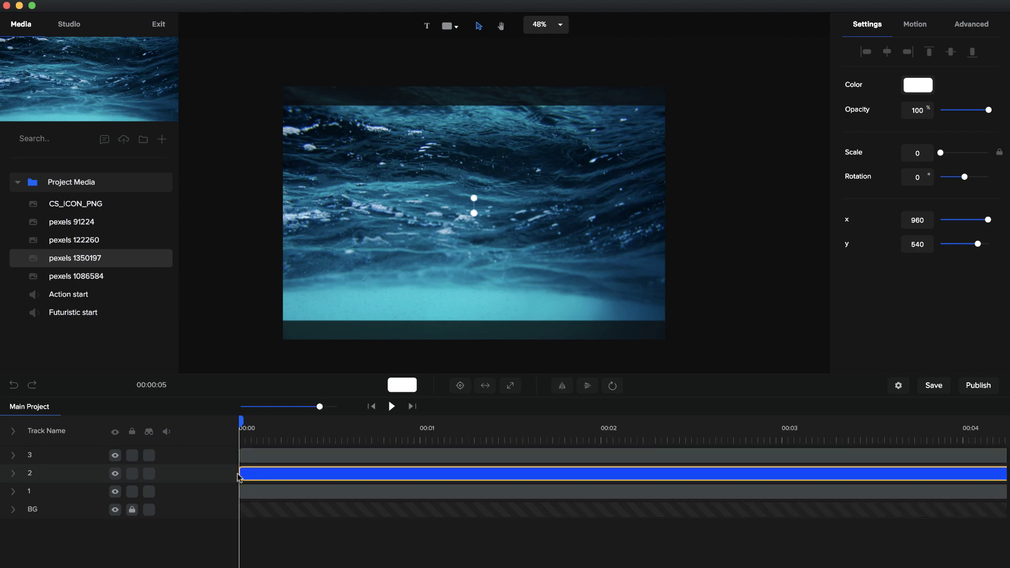
{"action": "left_click", "coordinate": [14, 433]}
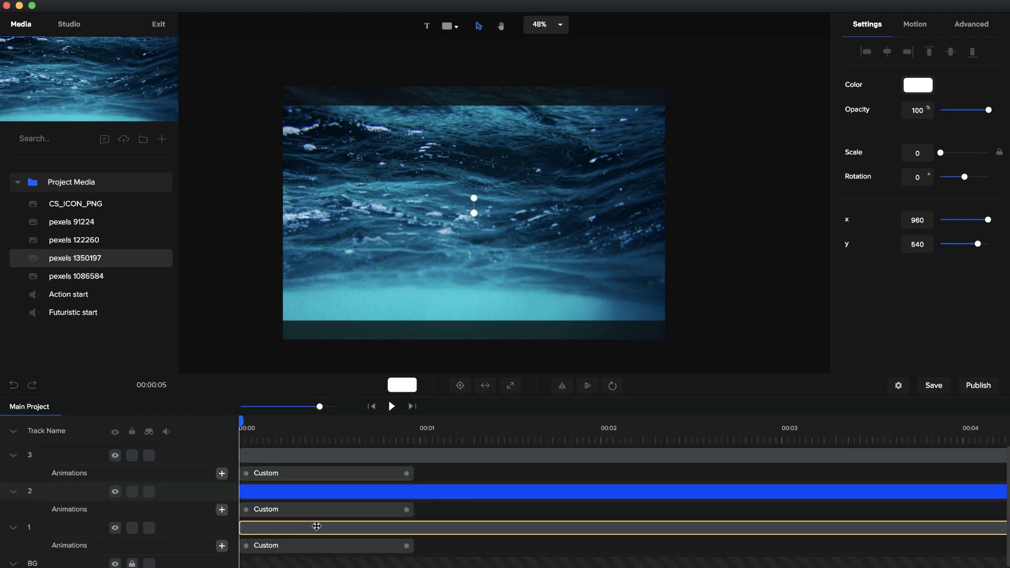
{"action": "left_click_drag", "start_coordinate": [249, 490], "coordinate": [300, 493]}
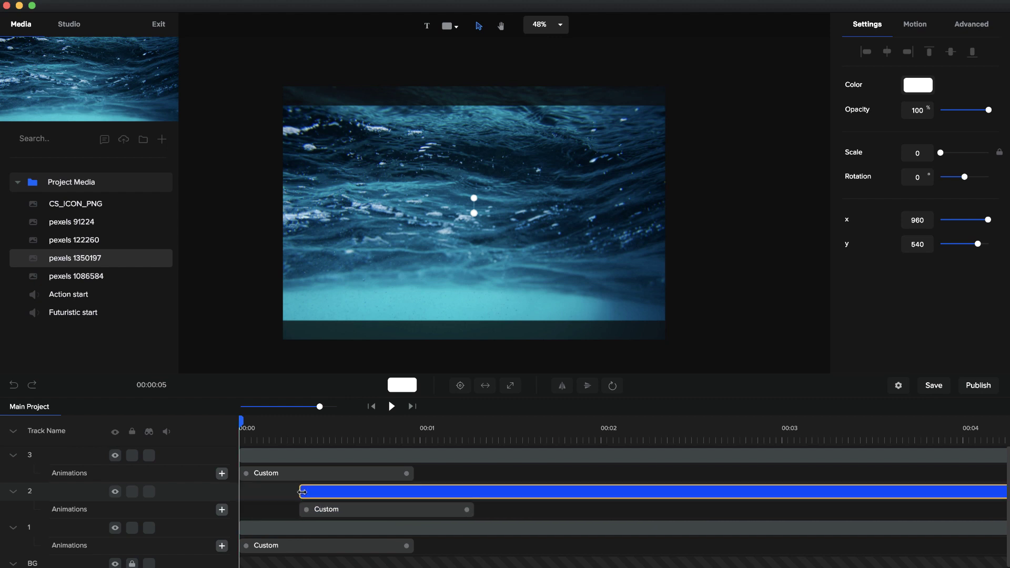
{"action": "left_click", "coordinate": [247, 457]}
{"action": "left_click_drag", "start_coordinate": [241, 455], "coordinate": [374, 455]}
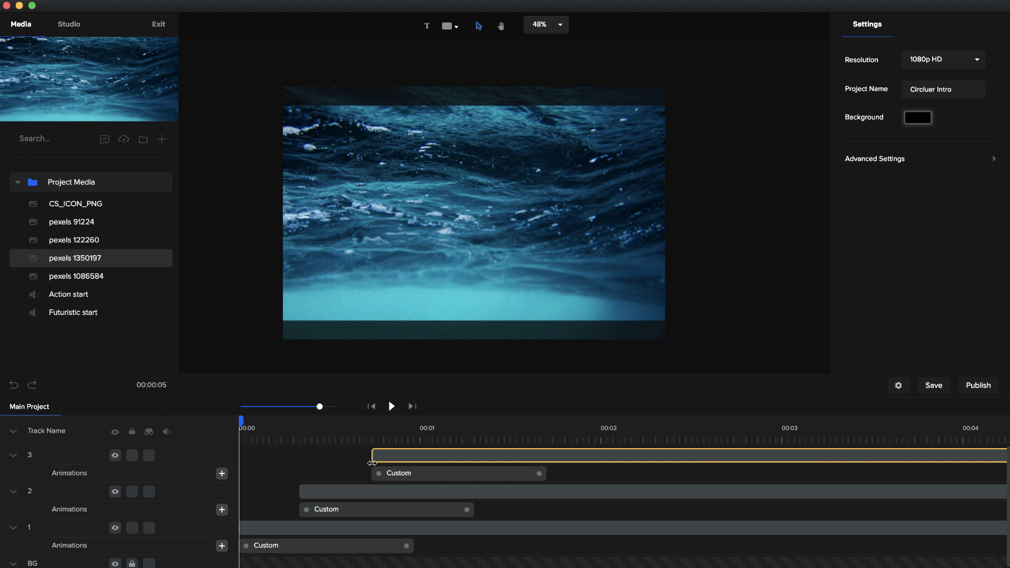
Change the solid fill of layer 2's circle to light grey.
{"action": "left_click", "coordinate": [348, 435]}
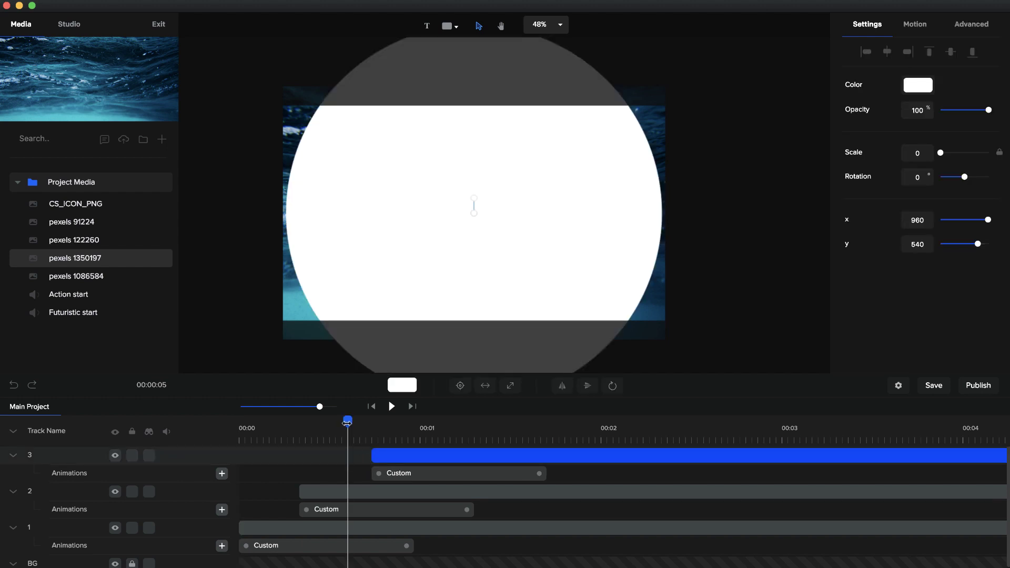
{"action": "left_click", "coordinate": [351, 492]}
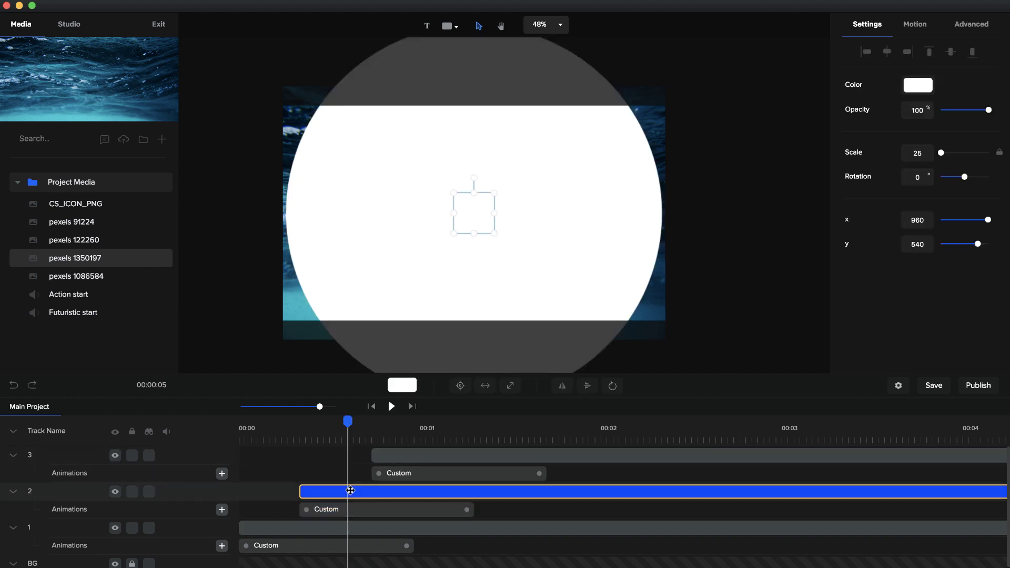
{"action": "left_click", "coordinate": [408, 390]}
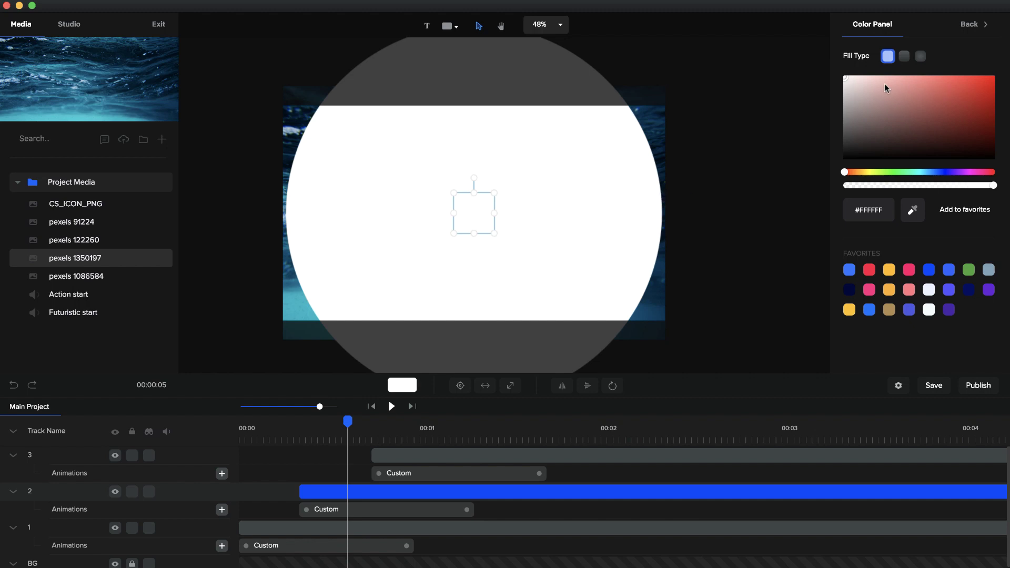
{"action": "left_click", "coordinate": [843, 91]}
Give layer 3's circle a linear gradient fill with bright blue as its first color.
{"action": "left_click", "coordinate": [497, 422]}
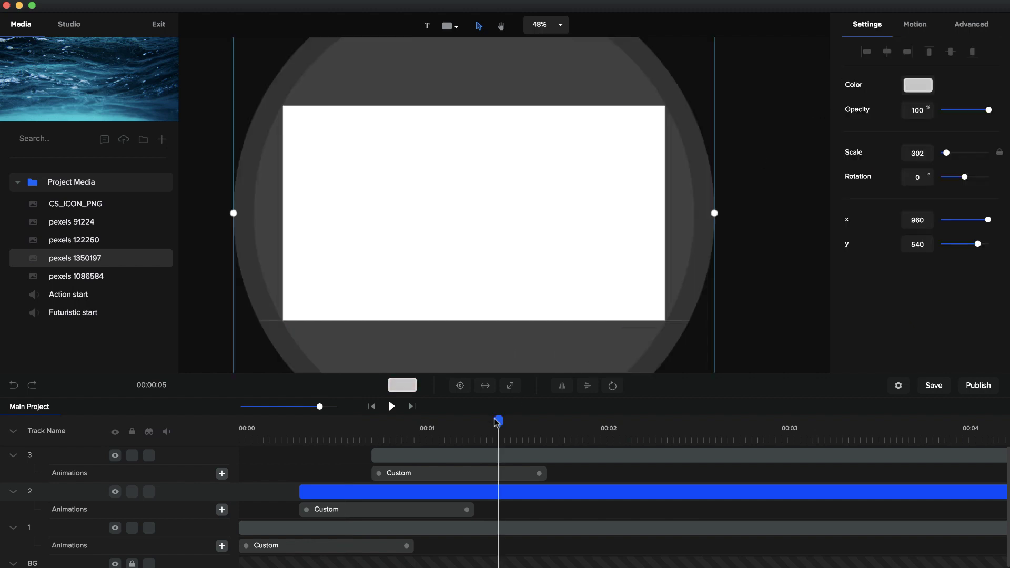
{"action": "left_click", "coordinate": [568, 455]}
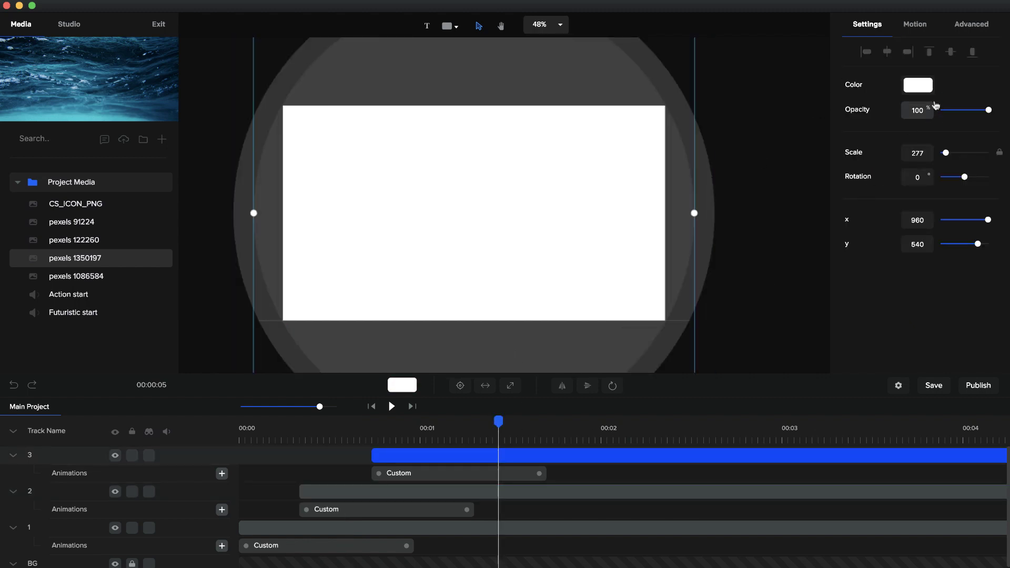
{"action": "left_click", "coordinate": [917, 86]}
{"action": "left_click", "coordinate": [904, 56]}
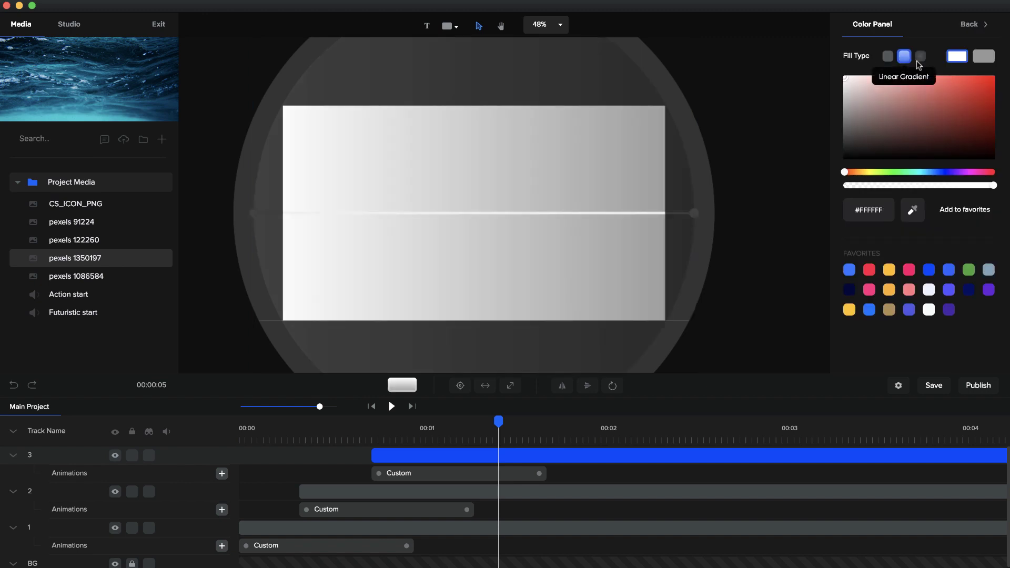
{"action": "left_click", "coordinate": [938, 173]}
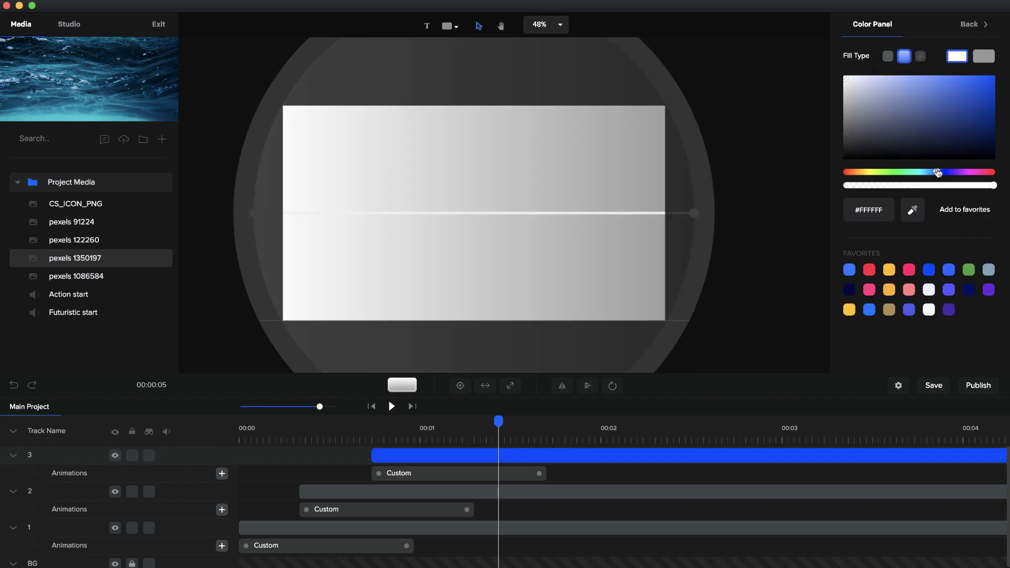
{"action": "left_click", "coordinate": [975, 111]}
Set the second color of layer 3's gradient to light blue #00BCFF.
{"action": "left_click", "coordinate": [983, 57]}
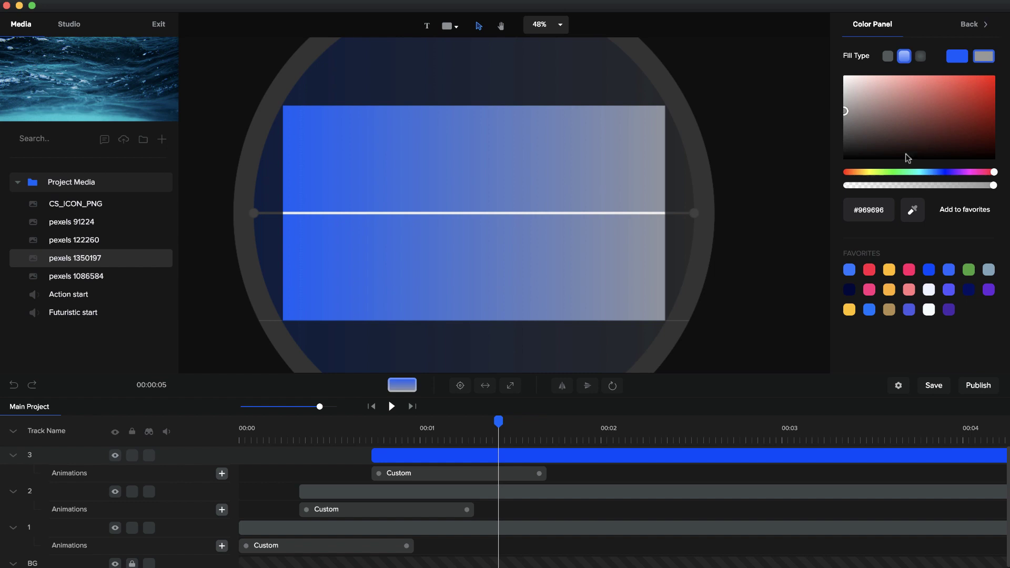
{"action": "left_click", "coordinate": [927, 173]}
{"action": "left_click_drag", "start_coordinate": [984, 103], "coordinate": [1008, 62]}
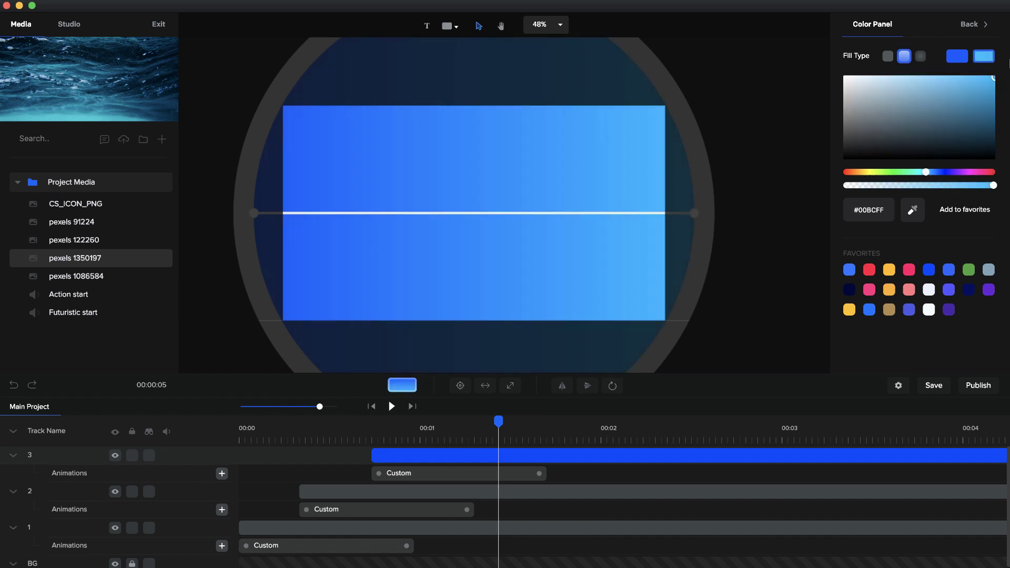
Scrub through the staggered circle animations, return to 00:00, and play the sequence.
{"action": "left_click_drag", "start_coordinate": [484, 426], "coordinate": [317, 421]}
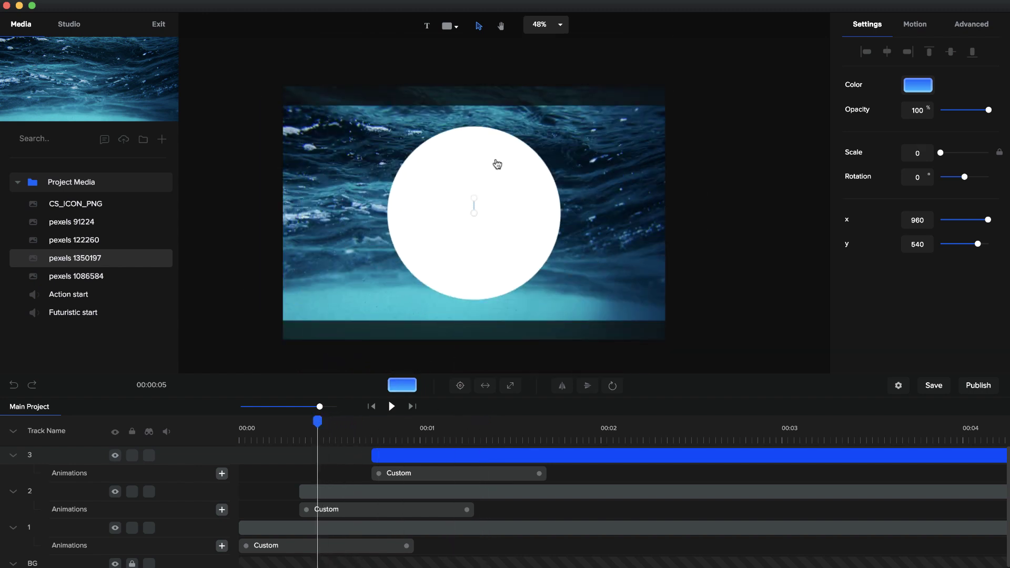
{"action": "left_click", "coordinate": [317, 487]}
{"action": "left_click_drag", "start_coordinate": [319, 423], "coordinate": [426, 423]}
{"action": "key", "text": "Home"}
{"action": "left_click", "coordinate": [392, 406]}
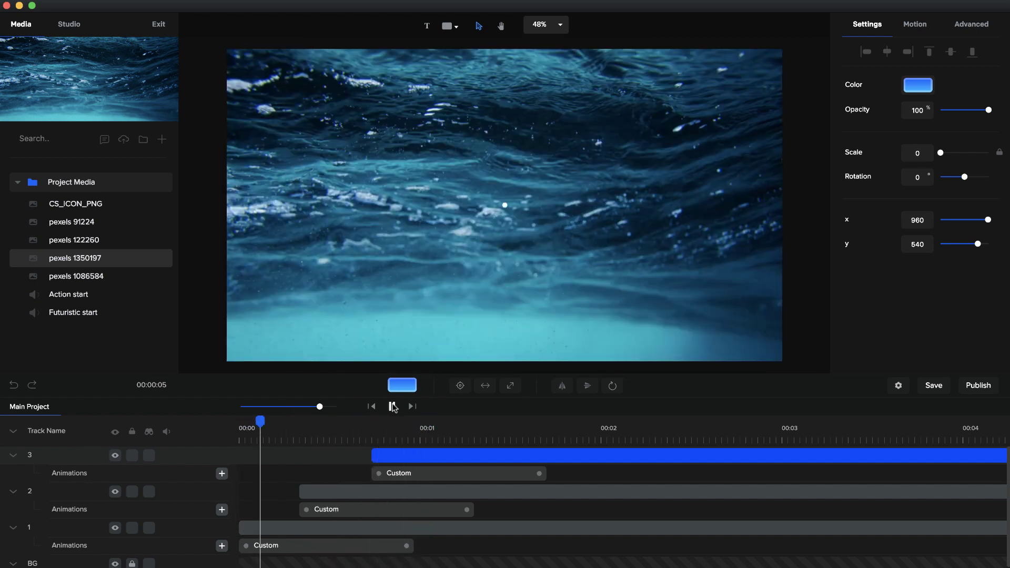
Try starting layer 2 at about 0.2 s and layer 3 at about 0.4 s, and play the sequence.
{"action": "left_click", "coordinate": [392, 405]}
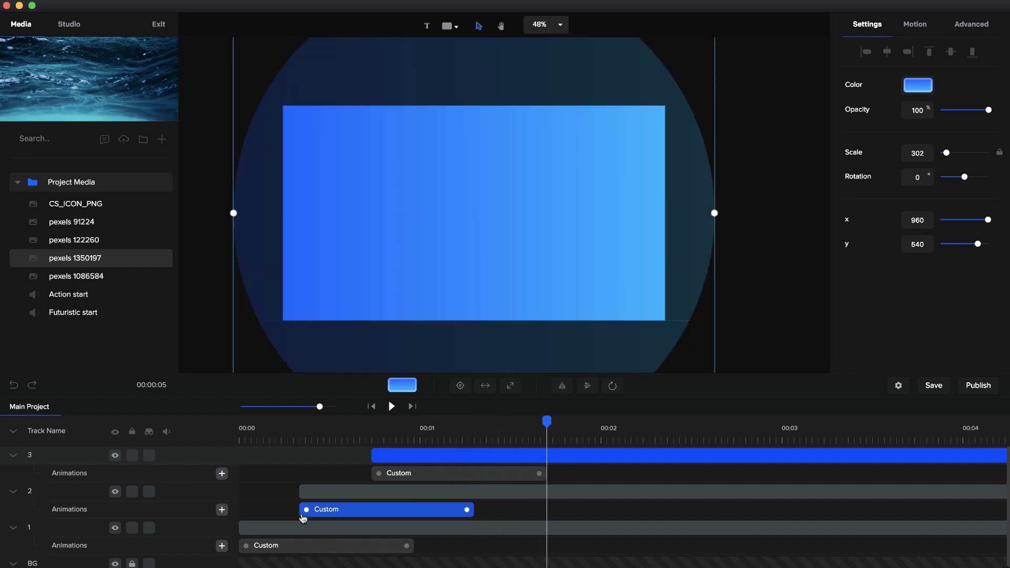
{"action": "left_click", "coordinate": [306, 424]}
{"action": "left_click", "coordinate": [303, 494]}
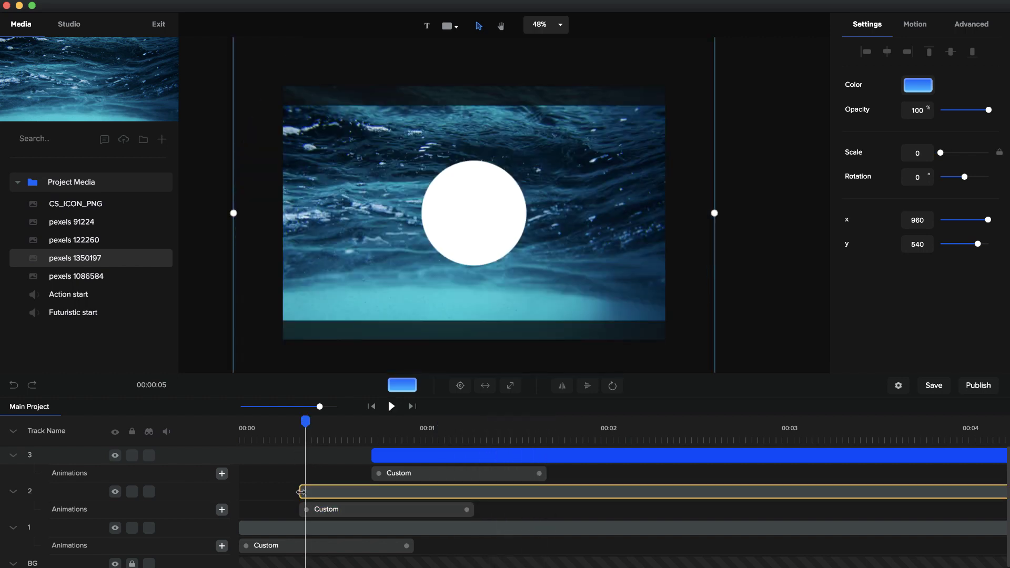
{"action": "left_click_drag", "start_coordinate": [301, 492], "coordinate": [277, 492]}
{"action": "left_click", "coordinate": [377, 451]}
{"action": "left_click_drag", "start_coordinate": [376, 452], "coordinate": [311, 453]}
{"action": "left_click", "coordinate": [372, 406]}
{"action": "left_click", "coordinate": [392, 406]}
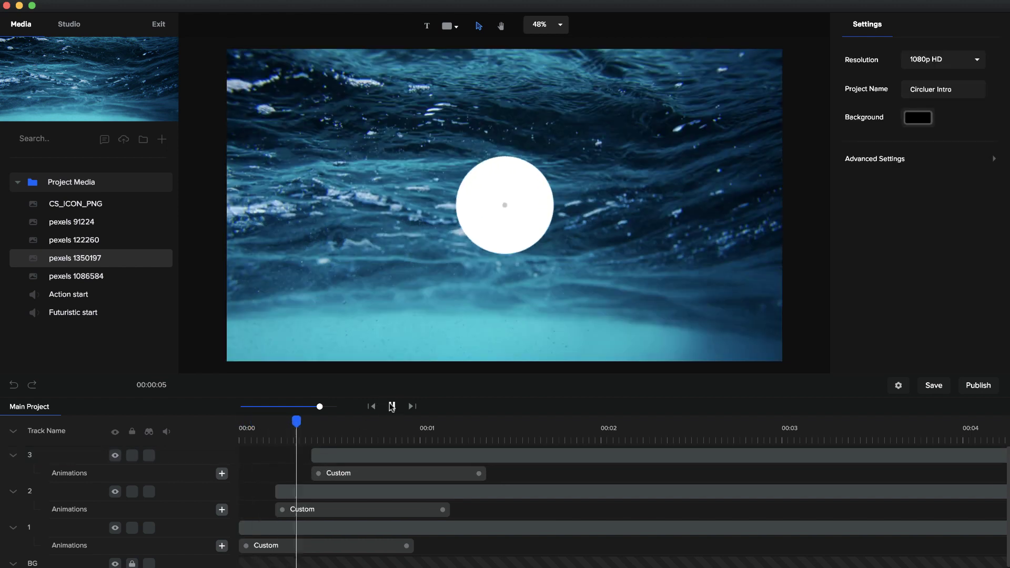
{"action": "key", "text": "space"}
Move the start of layer 2 to about 0.3 s and layer 3 to about 0.5 s, and replay the sequence.
{"action": "left_click_drag", "start_coordinate": [274, 493], "coordinate": [287, 493]}
{"action": "left_click_drag", "start_coordinate": [326, 452], "coordinate": [169, 428]}
{"action": "left_click", "coordinate": [348, 431]}
{"action": "left_click", "coordinate": [392, 405]}
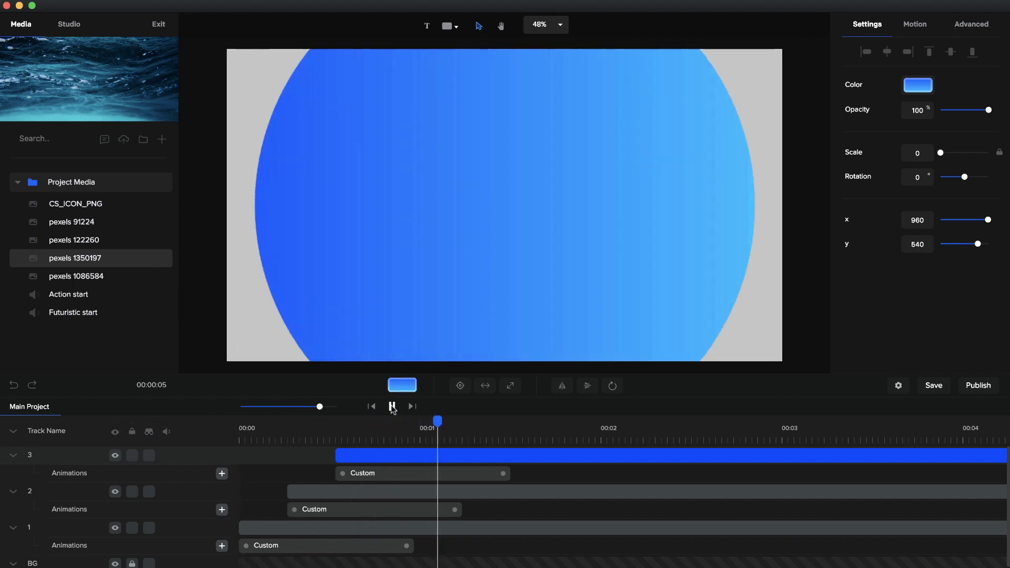
{"action": "left_click", "coordinate": [392, 406]}
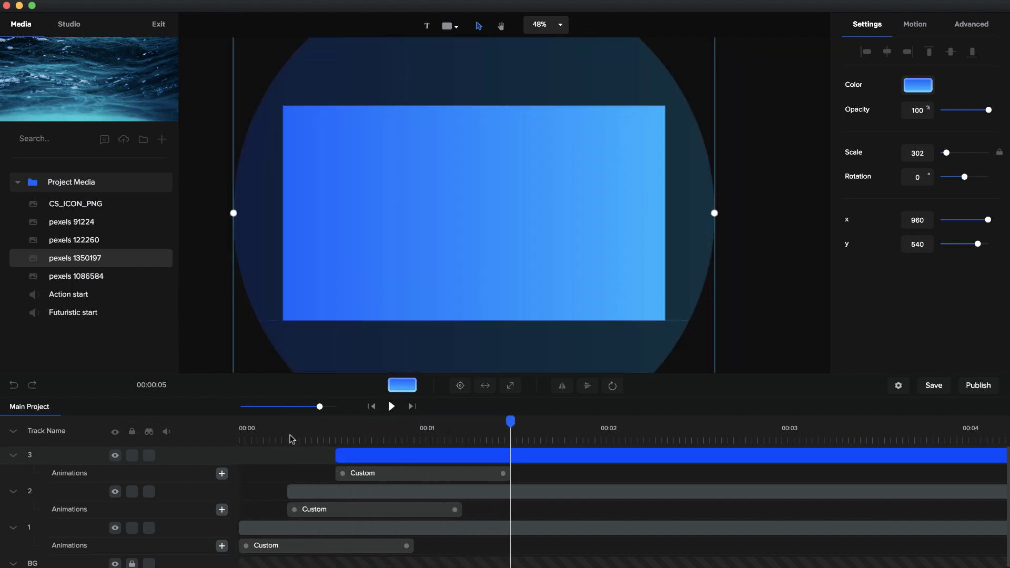
Add the pexels 1086584 jellyfish image starting together with layer 2 and expand it to fill the frame.
{"action": "left_click", "coordinate": [292, 439]}
{"action": "left_click", "coordinate": [310, 491]}
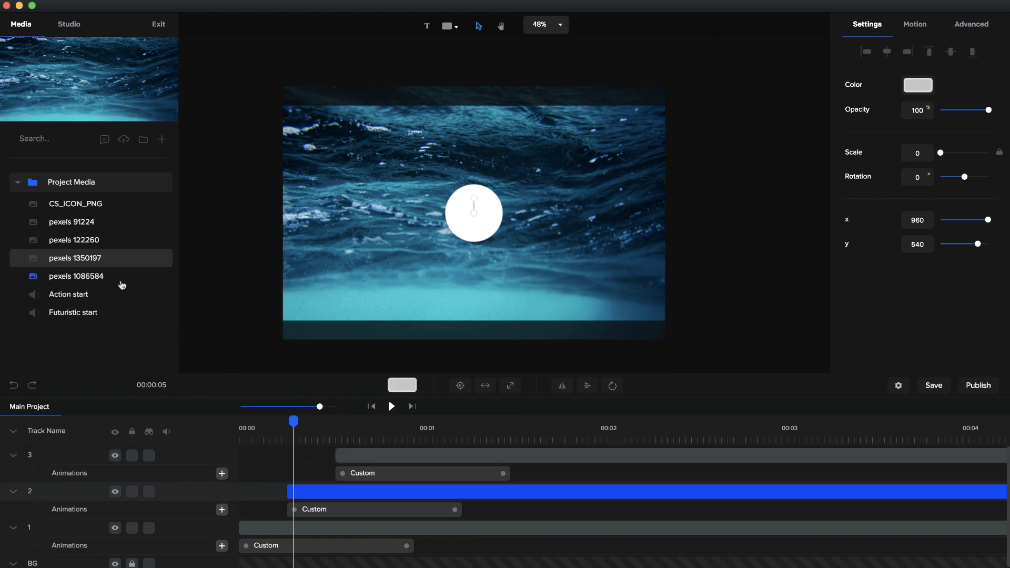
{"action": "left_click", "coordinate": [113, 283]}
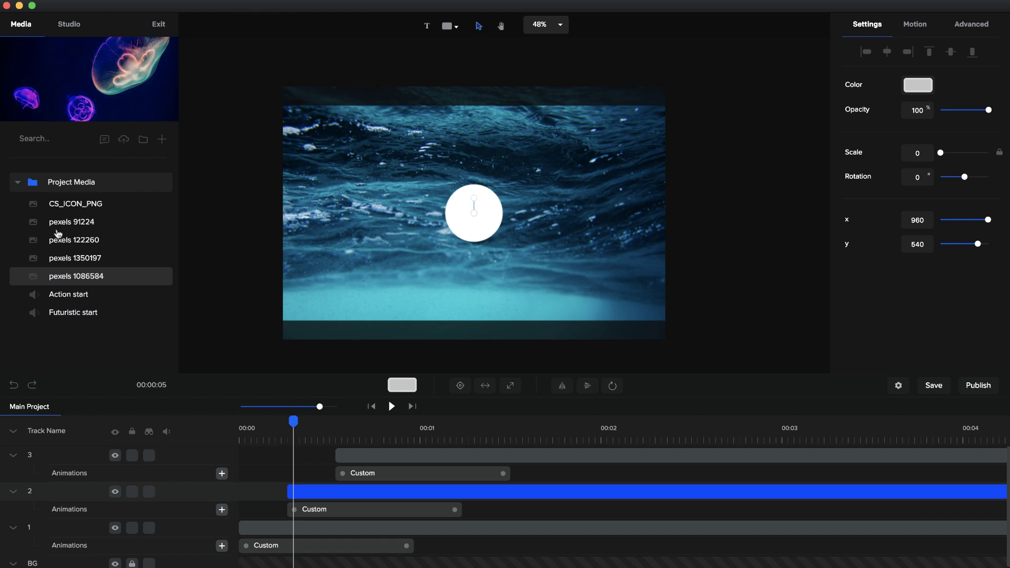
{"action": "left_click_drag", "start_coordinate": [87, 280], "coordinate": [401, 230]}
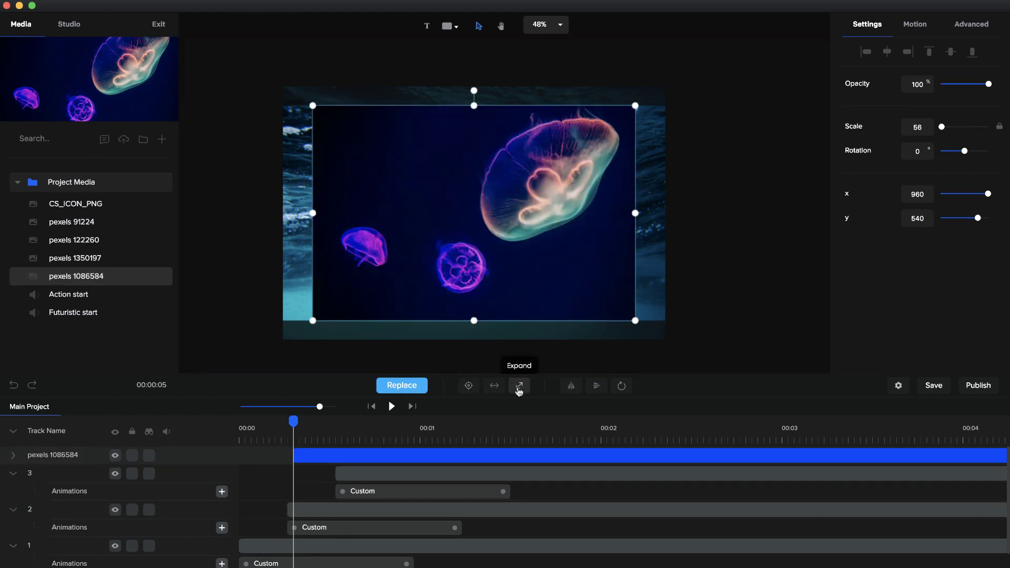
{"action": "left_click", "coordinate": [518, 387]}
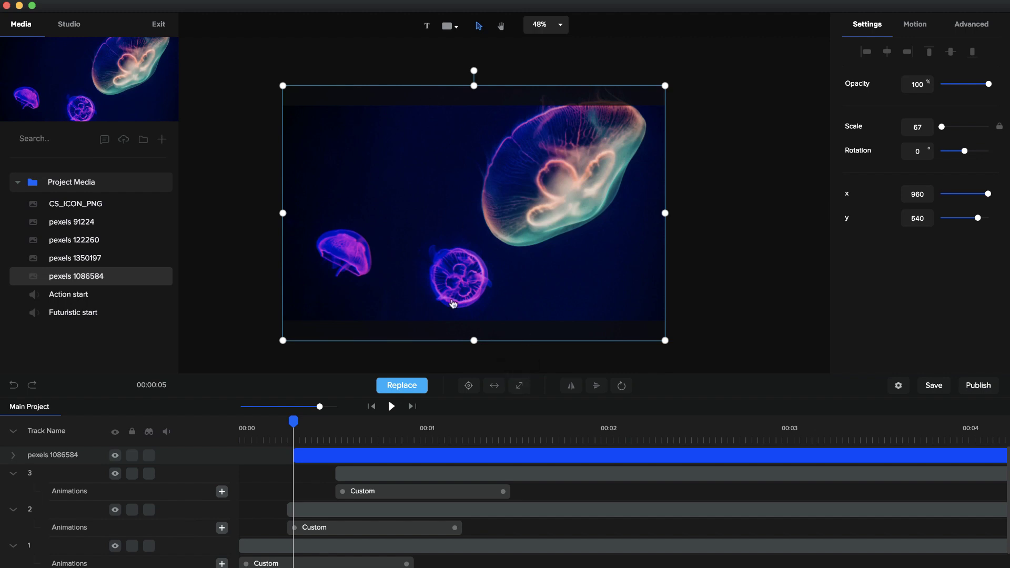
{"action": "left_click_drag", "start_coordinate": [333, 457], "coordinate": [325, 454]}
Mask the pexels 1086584 image, reordered directly below layer 3, with layer 2 and play the result from 00:00.
{"action": "left_click", "coordinate": [14, 432]}
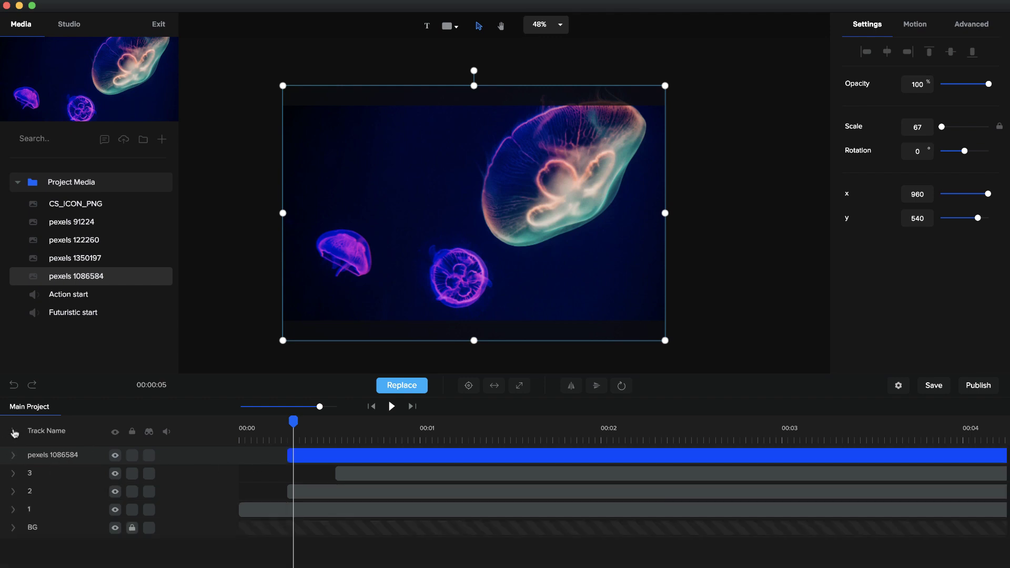
{"action": "left_click_drag", "start_coordinate": [68, 461], "coordinate": [100, 483]}
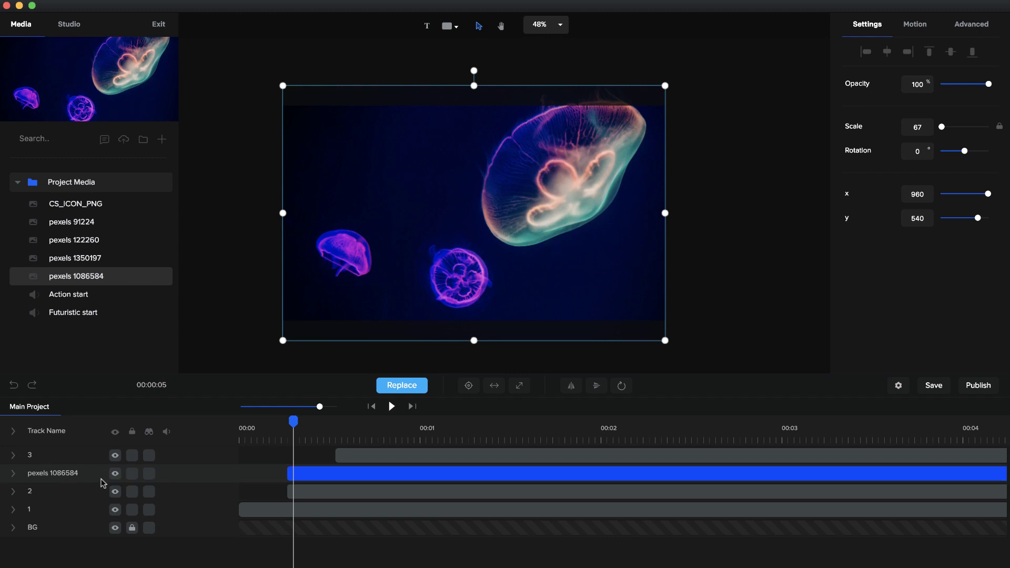
{"action": "right_click", "coordinate": [341, 473]}
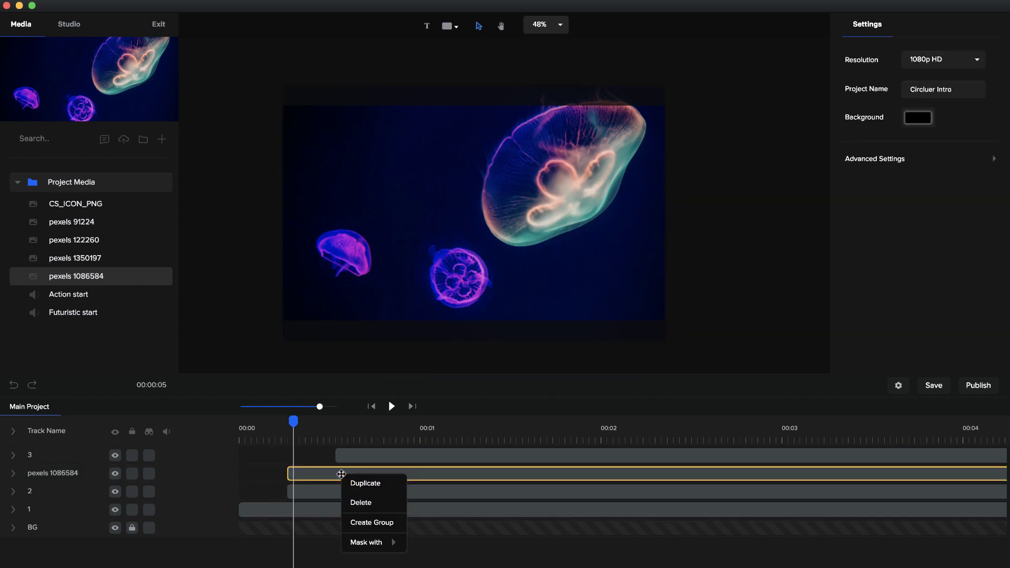
{"action": "mouse_move", "coordinate": [369, 542]}
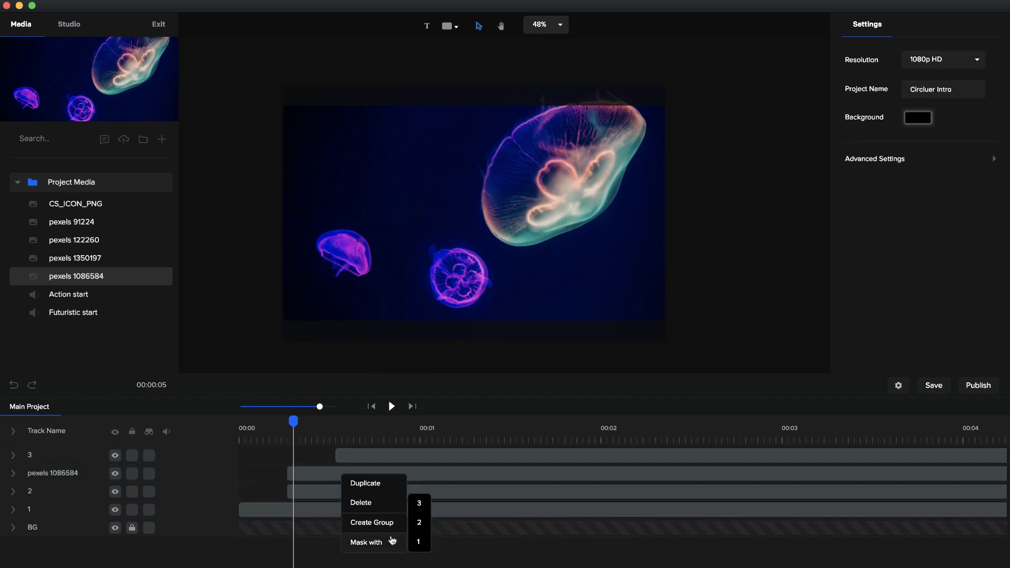
{"action": "left_click", "coordinate": [420, 523]}
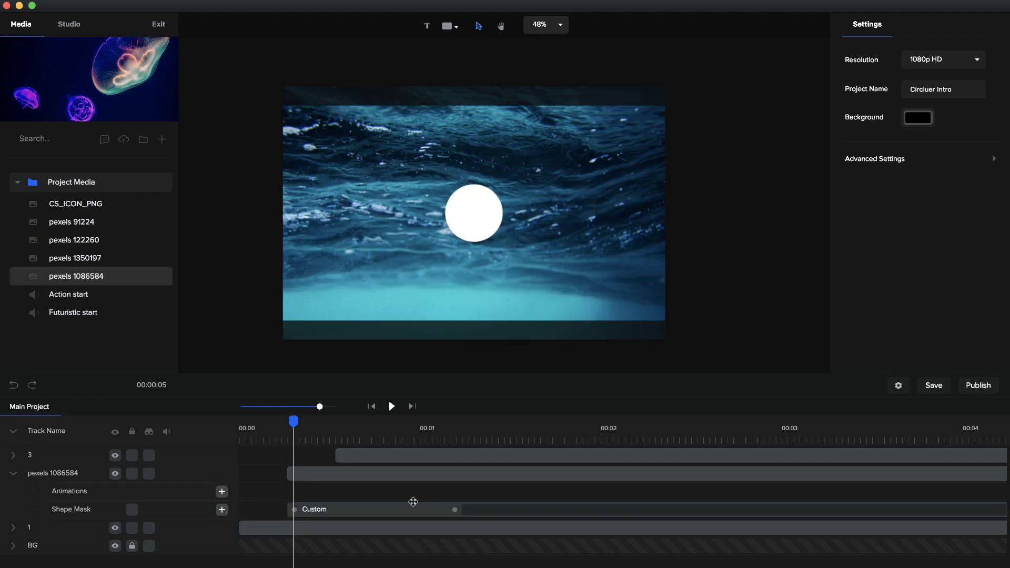
{"action": "left_click_drag", "start_coordinate": [290, 424], "coordinate": [144, 433]}
{"action": "left_click", "coordinate": [389, 405]}
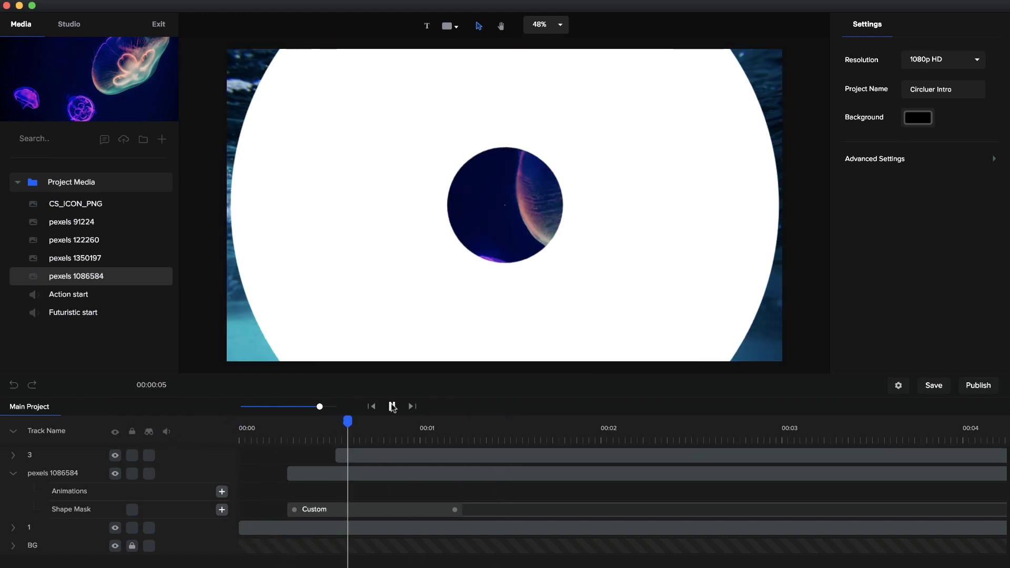
{"action": "left_click", "coordinate": [392, 406]}
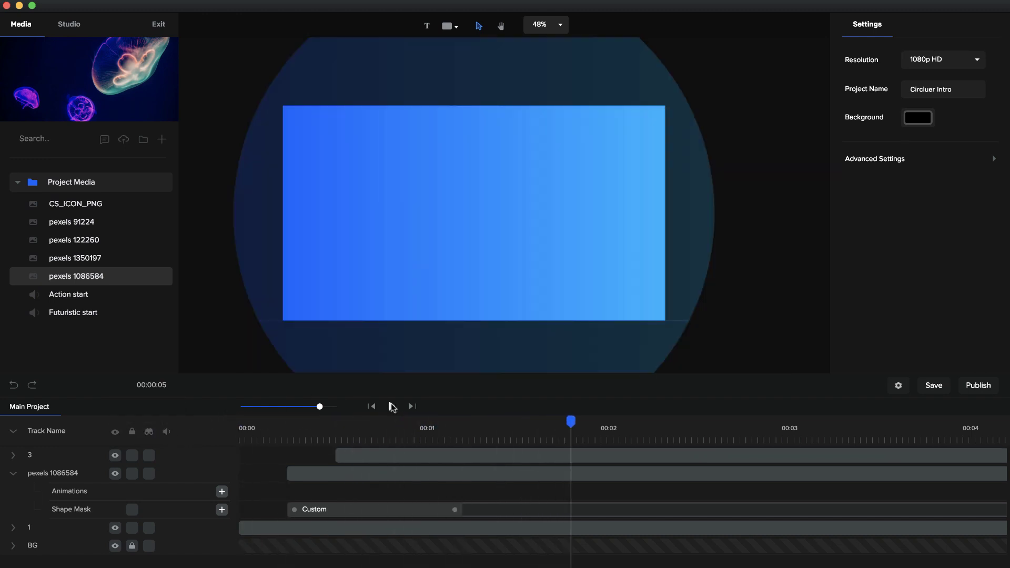
Extend layers 1, 3 and pexels 1086584 to end at about 00:08 and play the sequence from 00:00.
{"action": "left_click_drag", "start_coordinate": [318, 405], "coordinate": [300, 407]}
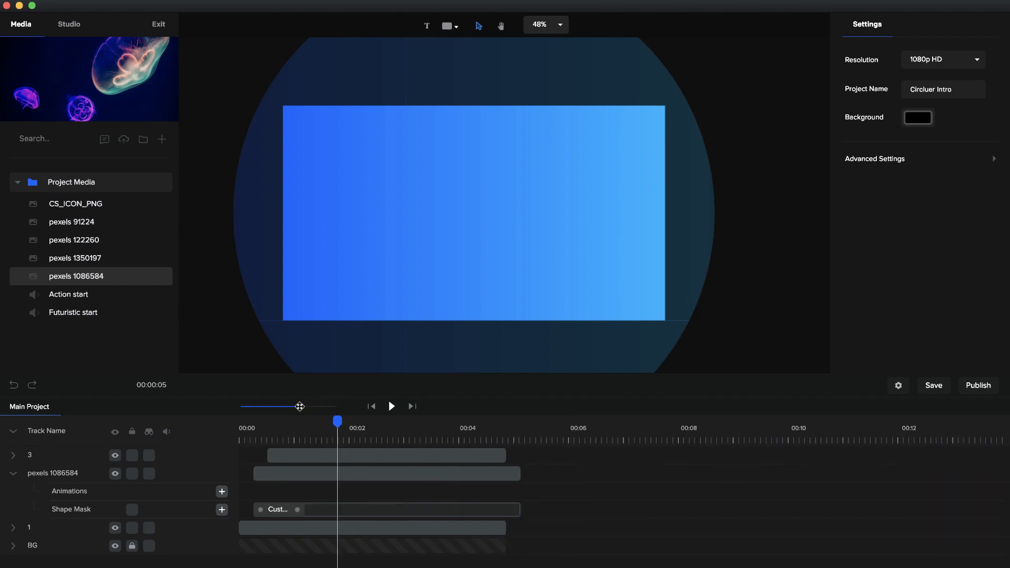
{"action": "left_click", "coordinate": [14, 473]}
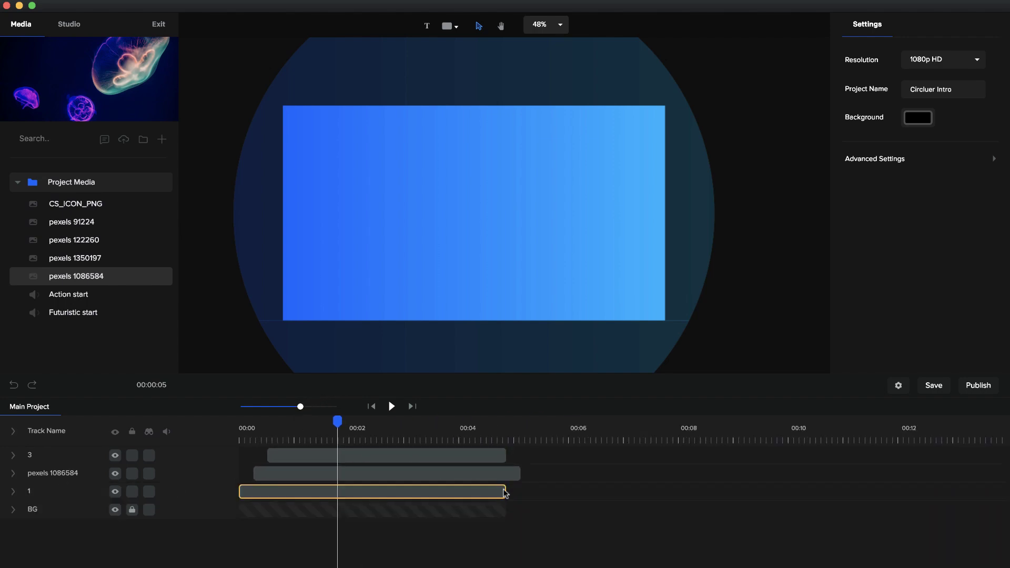
{"action": "left_click_drag", "start_coordinate": [506, 491], "coordinate": [679, 475]}
{"action": "left_click_drag", "start_coordinate": [506, 455], "coordinate": [678, 455]}
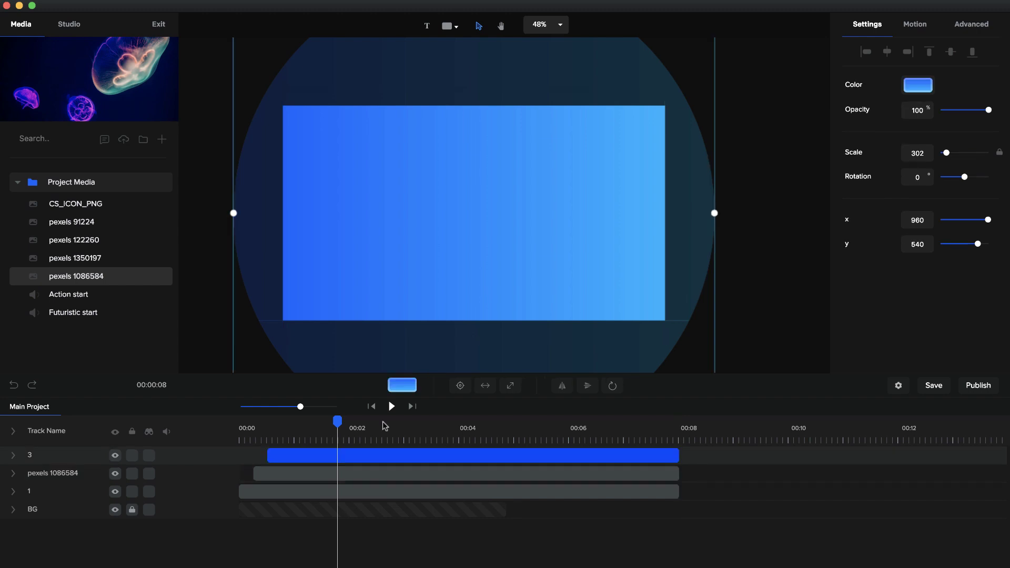
{"action": "left_click_drag", "start_coordinate": [338, 421], "coordinate": [237, 428]}
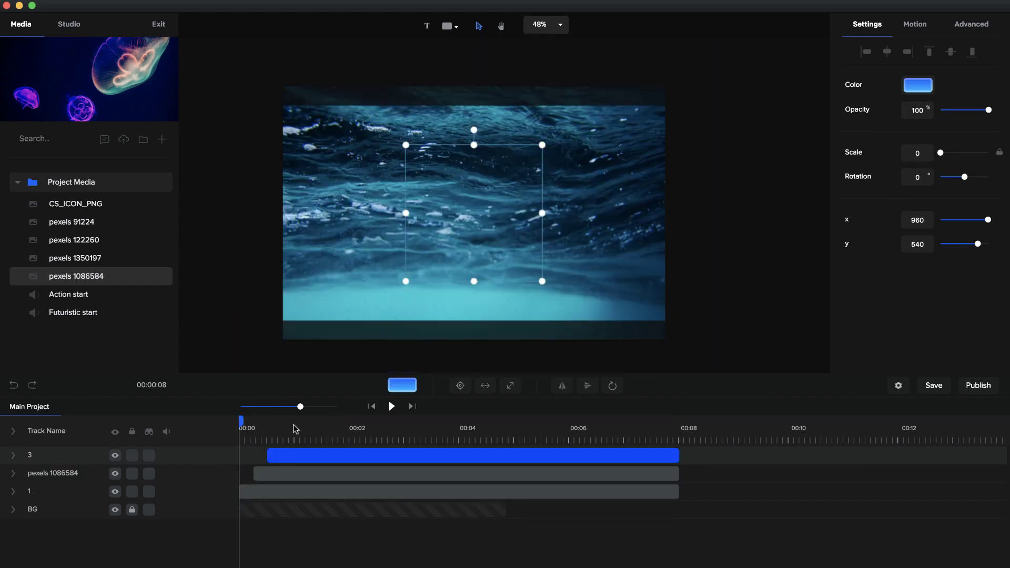
{"action": "left_click", "coordinate": [391, 406]}
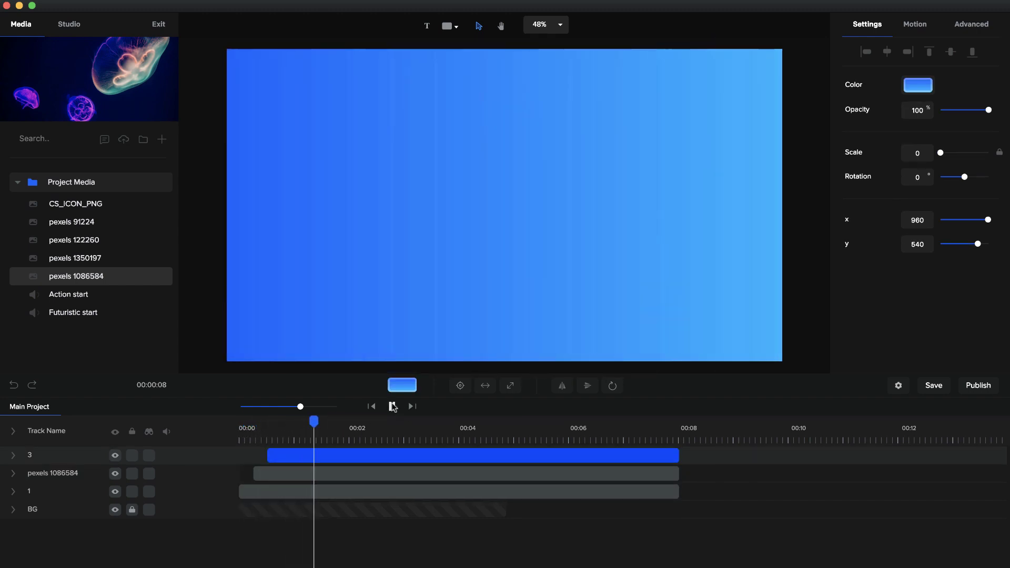
Draw a white circle of about scale 70 over the blue background and center it on the canvas.
{"action": "left_click_drag", "start_coordinate": [331, 421], "coordinate": [315, 422]}
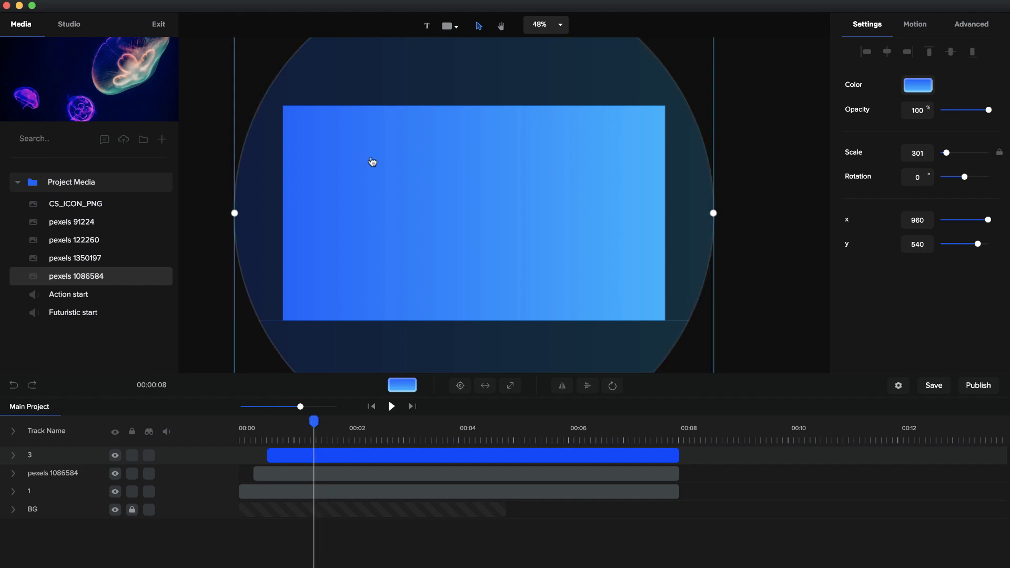
{"action": "left_click", "coordinate": [448, 28]}
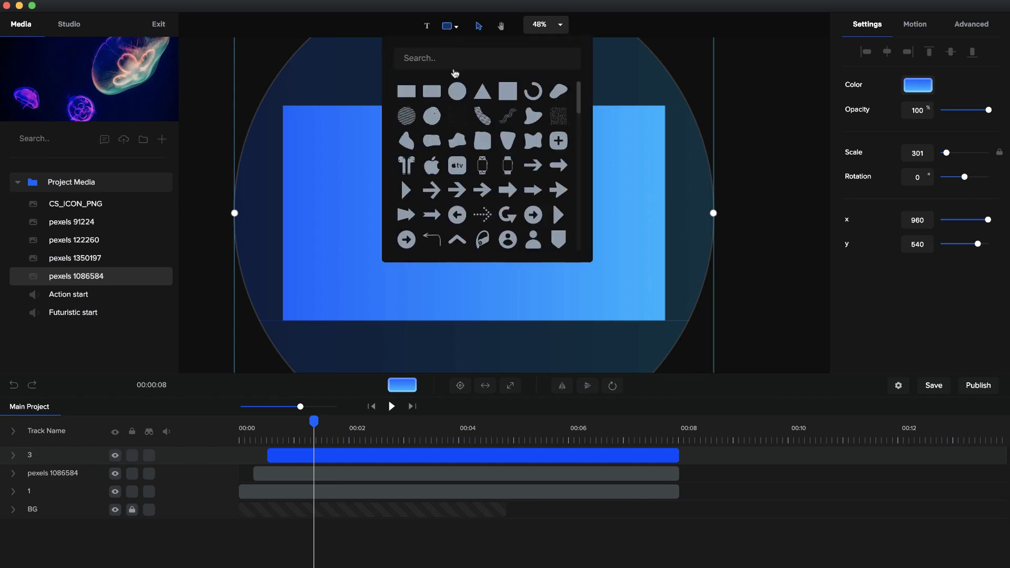
{"action": "left_click", "coordinate": [457, 91]}
{"action": "left_click", "coordinate": [589, 273]}
{"action": "left_click_drag", "start_coordinate": [586, 270], "coordinate": [489, 218]}
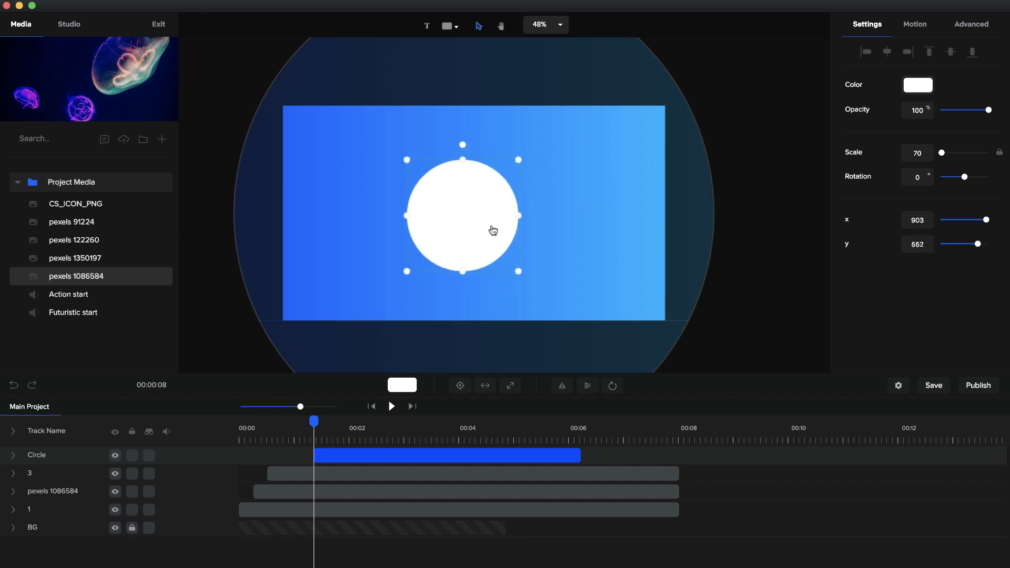
{"action": "left_click", "coordinate": [459, 385]}
Retime the new Circle layer to start at about 1 s and end at about 00:08 with the other layers.
{"action": "left_click", "coordinate": [355, 460]}
{"action": "left_click", "coordinate": [365, 453]}
{"action": "left_click_drag", "start_coordinate": [390, 456], "coordinate": [369, 457]}
{"action": "left_click_drag", "start_coordinate": [559, 455], "coordinate": [678, 455]}
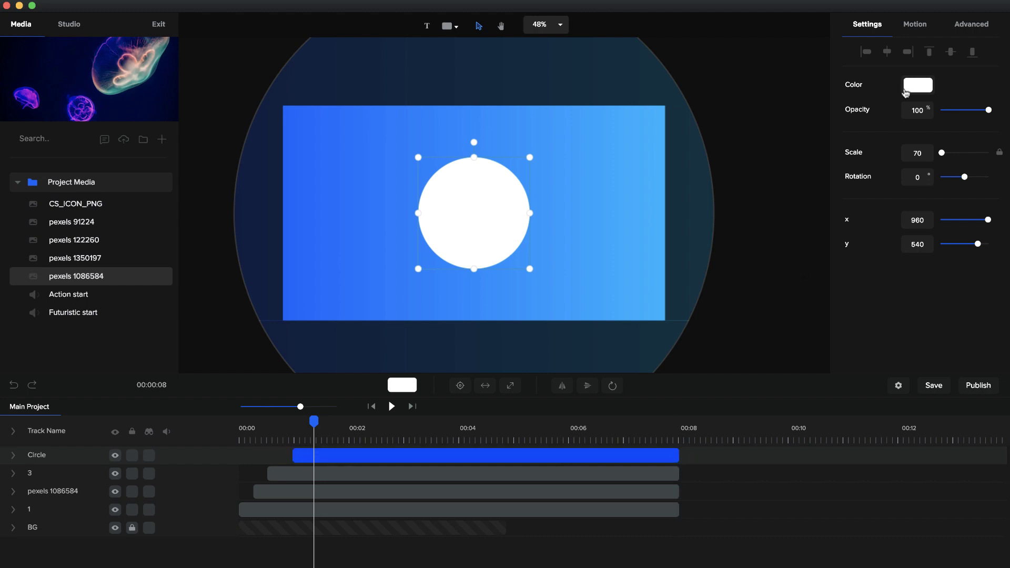
Apply the Elastic Scale Up entrance animation from the Zoom presets to the white circle.
{"action": "left_click", "coordinate": [920, 33]}
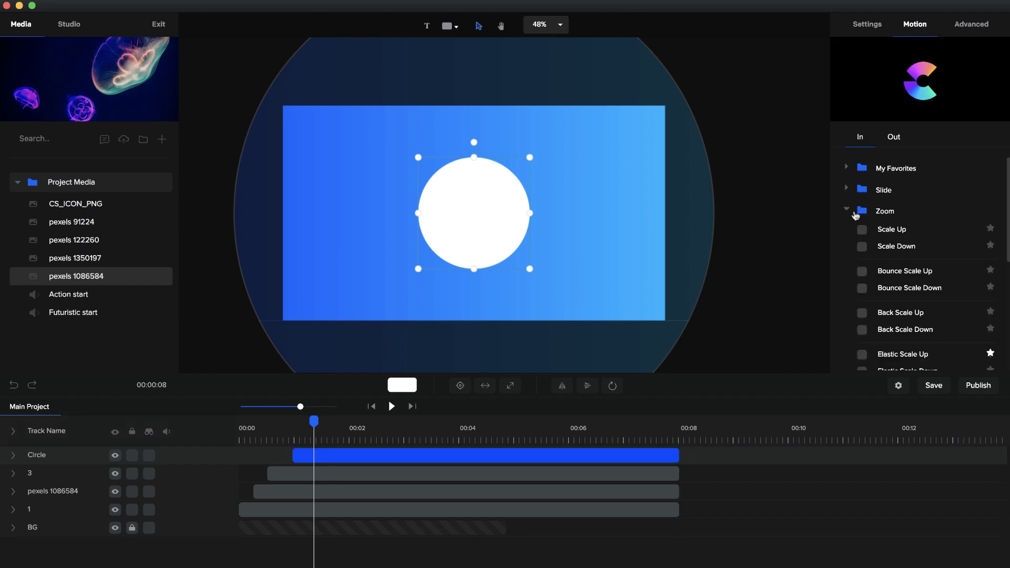
{"action": "scroll", "coordinate": [862, 247], "scroll_direction": "down", "scroll_amount": 1}
{"action": "scroll", "coordinate": [869, 330], "scroll_direction": "down", "scroll_amount": 1}
{"action": "scroll", "coordinate": [870, 331], "scroll_direction": "down", "scroll_amount": 1}
{"action": "scroll", "coordinate": [888, 234], "scroll_direction": "up", "scroll_amount": 4}
{"action": "scroll", "coordinate": [892, 231], "scroll_direction": "up", "scroll_amount": 1}
{"action": "left_click", "coordinate": [889, 221]}
{"action": "scroll", "coordinate": [862, 247], "scroll_direction": "down", "scroll_amount": 2}
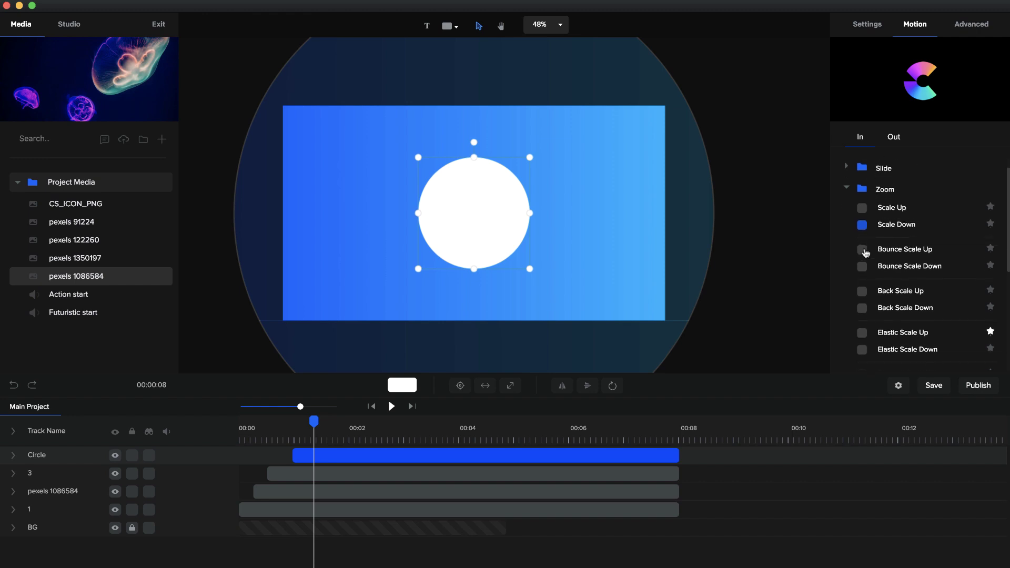
{"action": "left_click", "coordinate": [861, 282]}
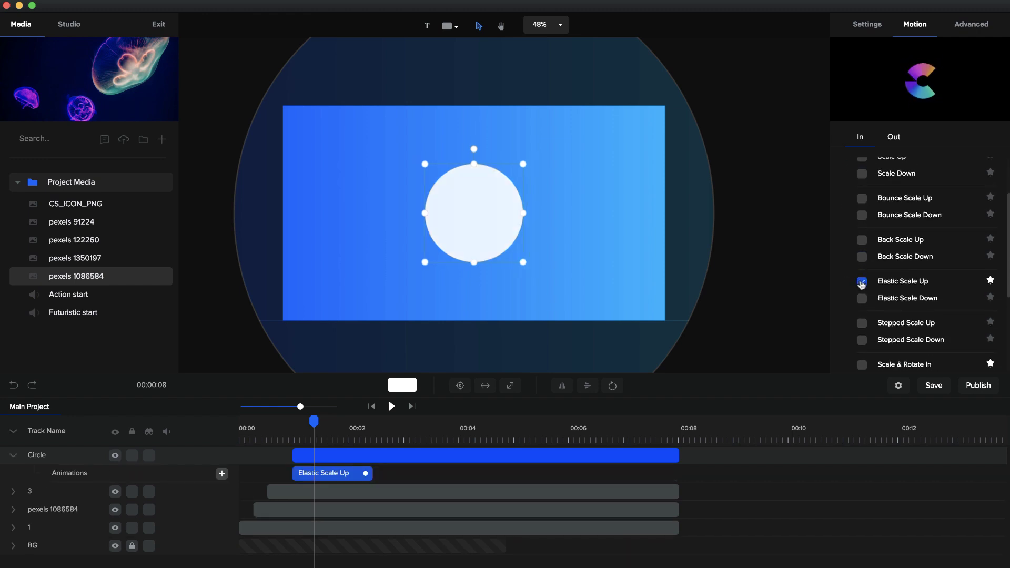
Disable the fade on the circle's Elastic Scale Up animation and trim the circle's start to about 1.1 s.
{"action": "right_click", "coordinate": [314, 475]}
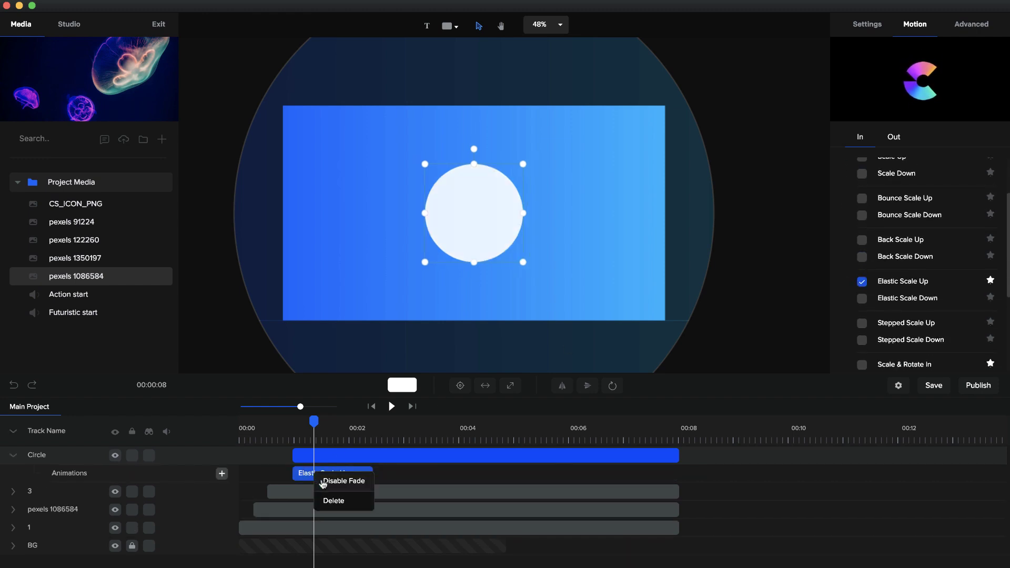
{"action": "left_click", "coordinate": [322, 481]}
{"action": "left_click", "coordinate": [304, 452]}
{"action": "left_click_drag", "start_coordinate": [313, 420], "coordinate": [358, 420]}
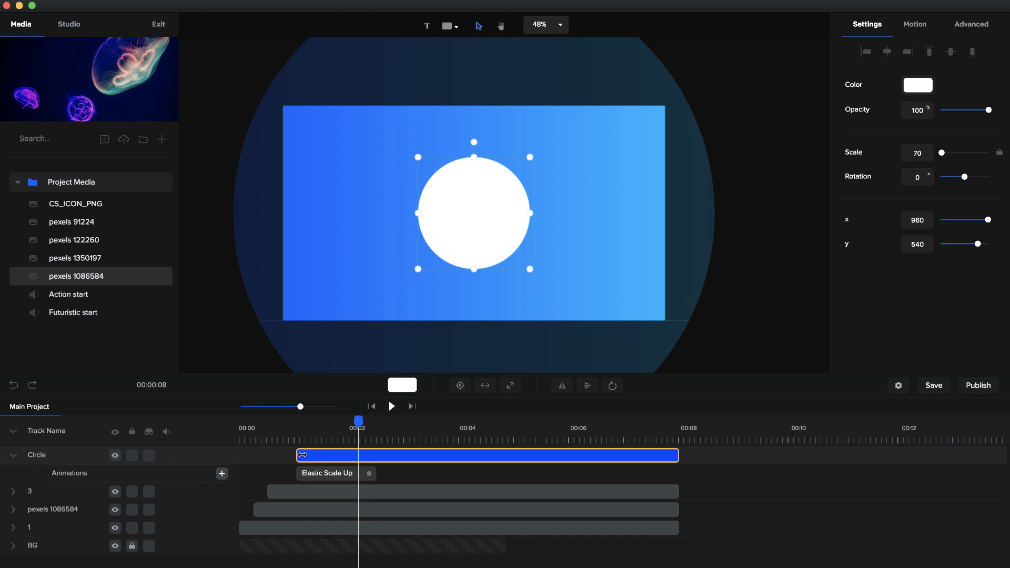
{"action": "left_click_drag", "start_coordinate": [298, 454], "coordinate": [302, 454]}
{"action": "left_click", "coordinate": [278, 455]}
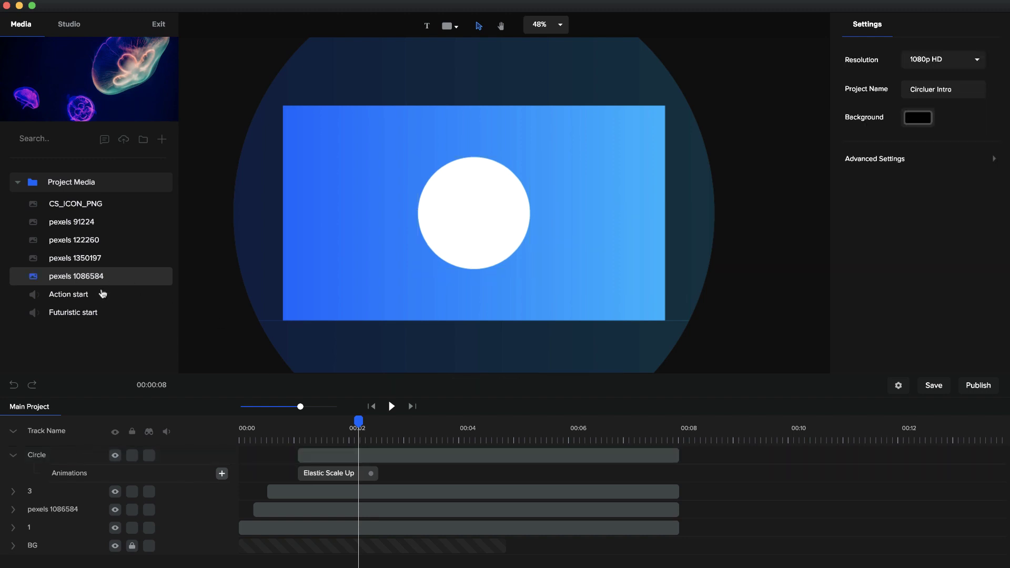
Place the CS_ICON_PNG logo on the white circle at scale 93 and extend its clip to about 00:08.
{"action": "left_click", "coordinate": [80, 204]}
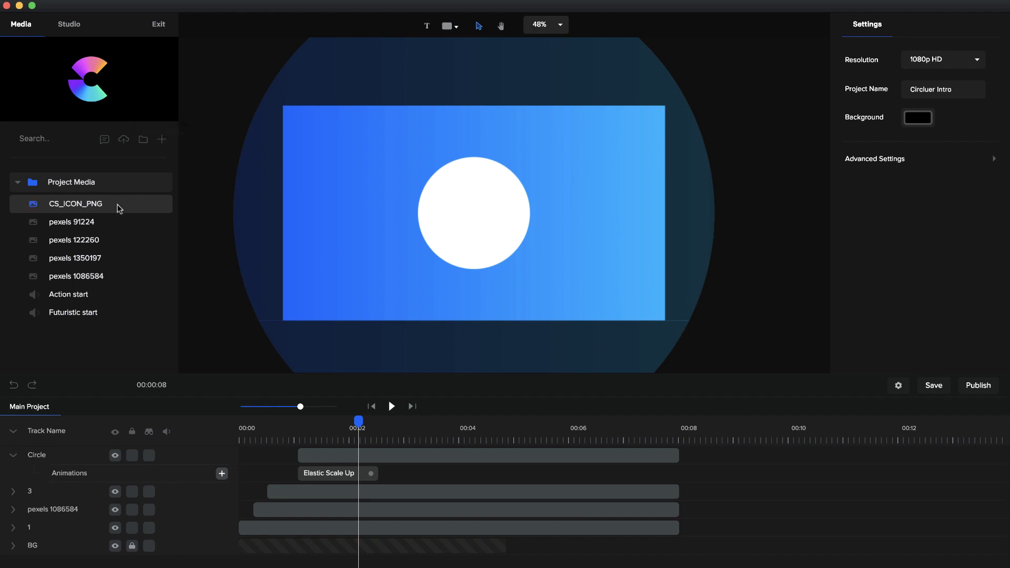
{"action": "left_click_drag", "start_coordinate": [77, 205], "coordinate": [436, 202]}
{"action": "left_click_drag", "start_coordinate": [579, 253], "coordinate": [484, 190]}
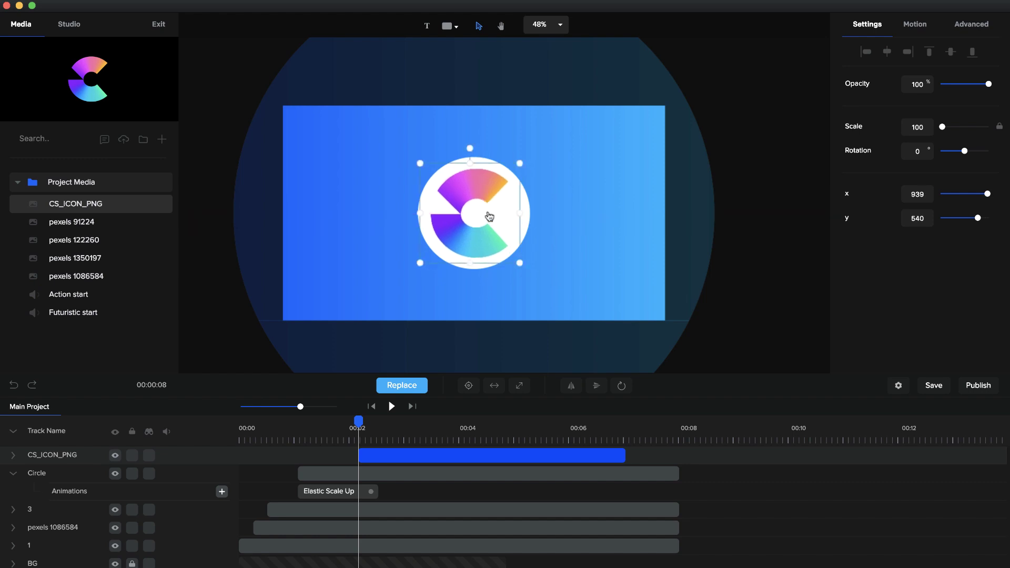
{"action": "left_click_drag", "start_coordinate": [520, 264], "coordinate": [480, 240]}
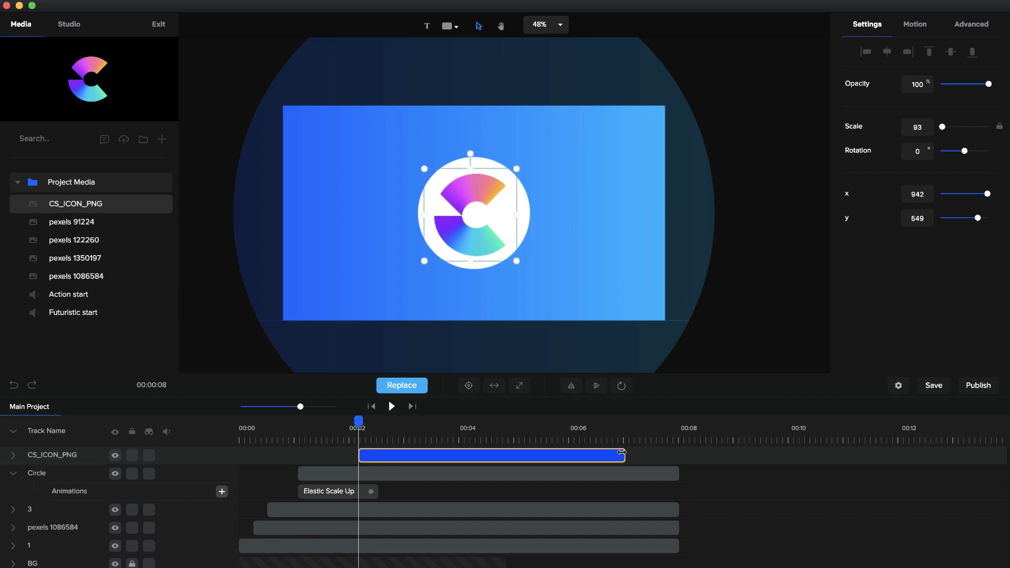
{"action": "left_click_drag", "start_coordinate": [626, 452], "coordinate": [678, 453]}
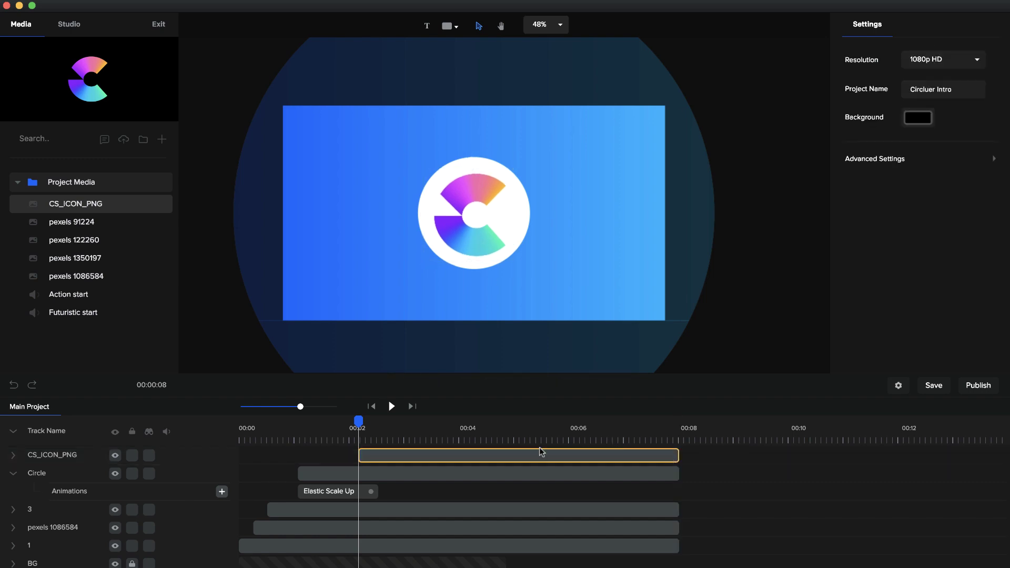
Extend the logo clip's start back to the white circle's start, give the logo the Elastic Scale Up entrance animation, and preview it.
{"action": "left_click_drag", "start_coordinate": [359, 450], "coordinate": [298, 452]}
{"action": "left_click", "coordinate": [313, 454]}
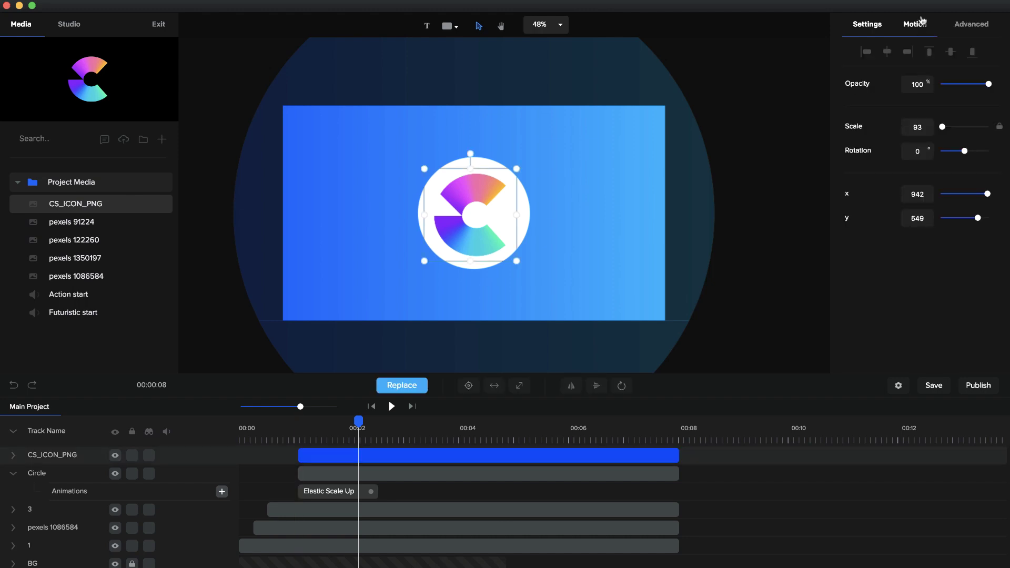
{"action": "left_click", "coordinate": [915, 24]}
{"action": "scroll", "coordinate": [872, 221], "scroll_direction": "down", "scroll_amount": 2}
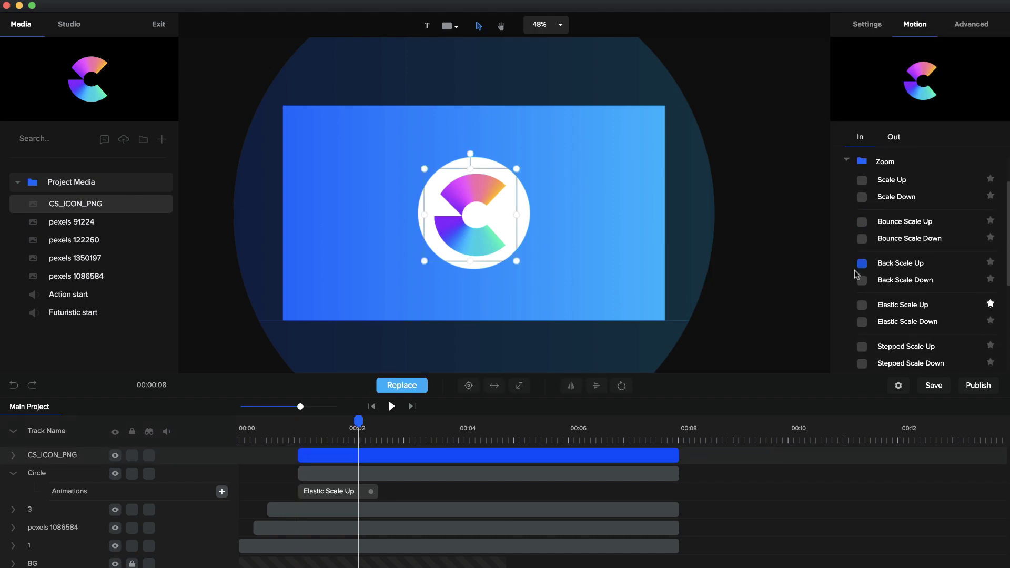
{"action": "left_click", "coordinate": [861, 305]}
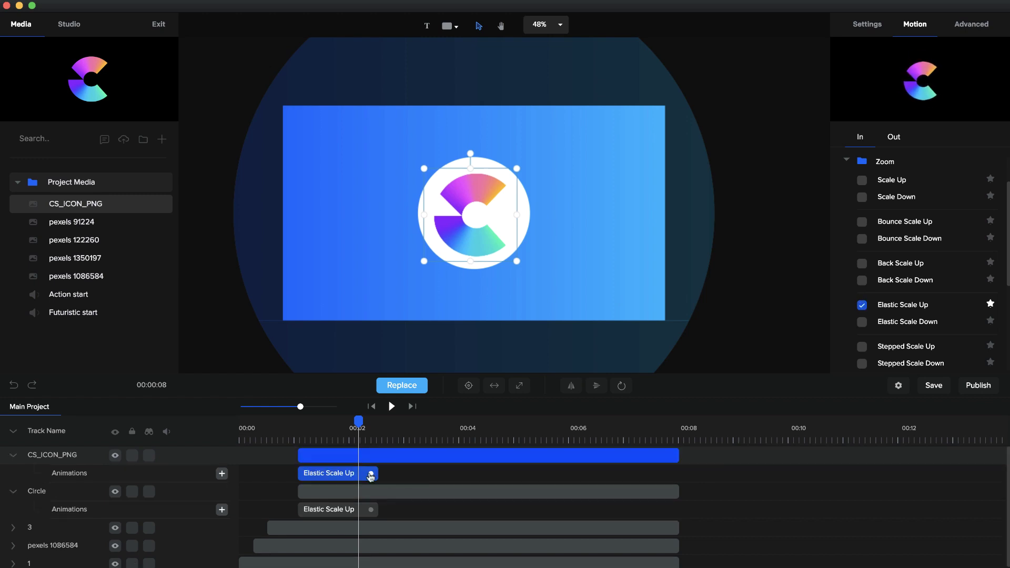
{"action": "left_click", "coordinate": [372, 407]}
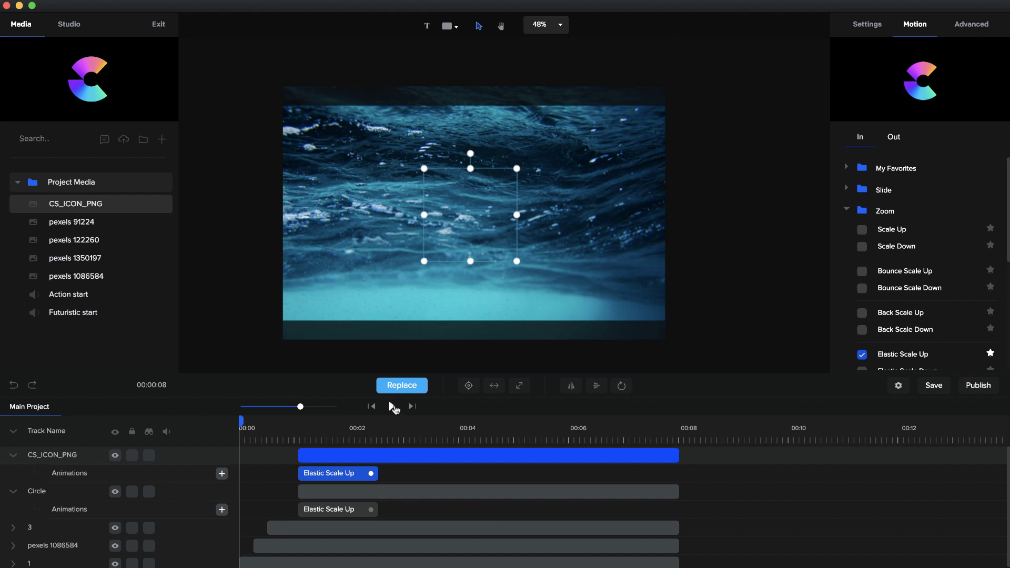
{"action": "left_click", "coordinate": [392, 406]}
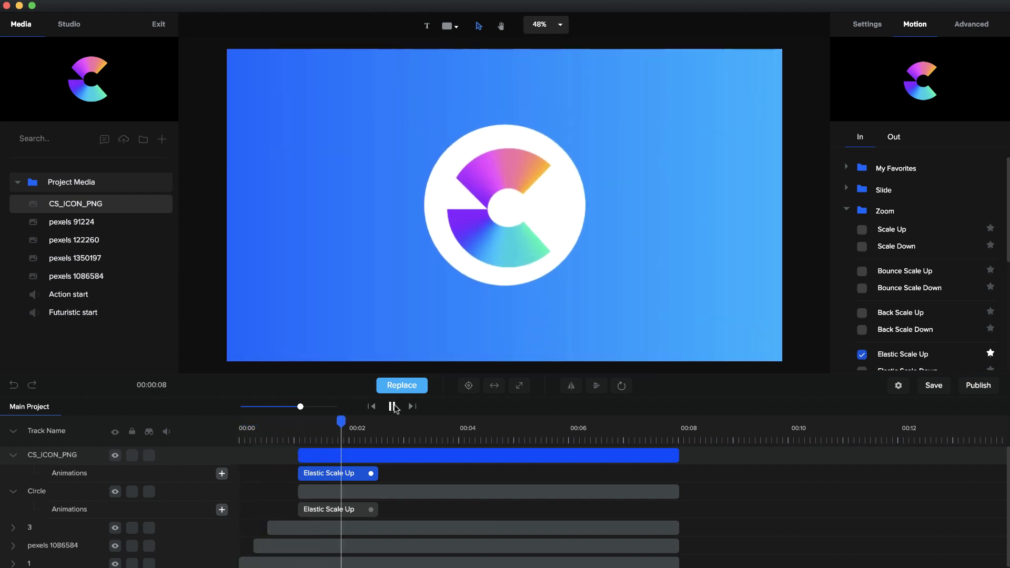
{"action": "left_click", "coordinate": [392, 406]}
Trim the starts of the white circle and logo clips to about 1.4 s and preview the timing.
{"action": "left_click_drag", "start_coordinate": [300, 420], "coordinate": [308, 424]}
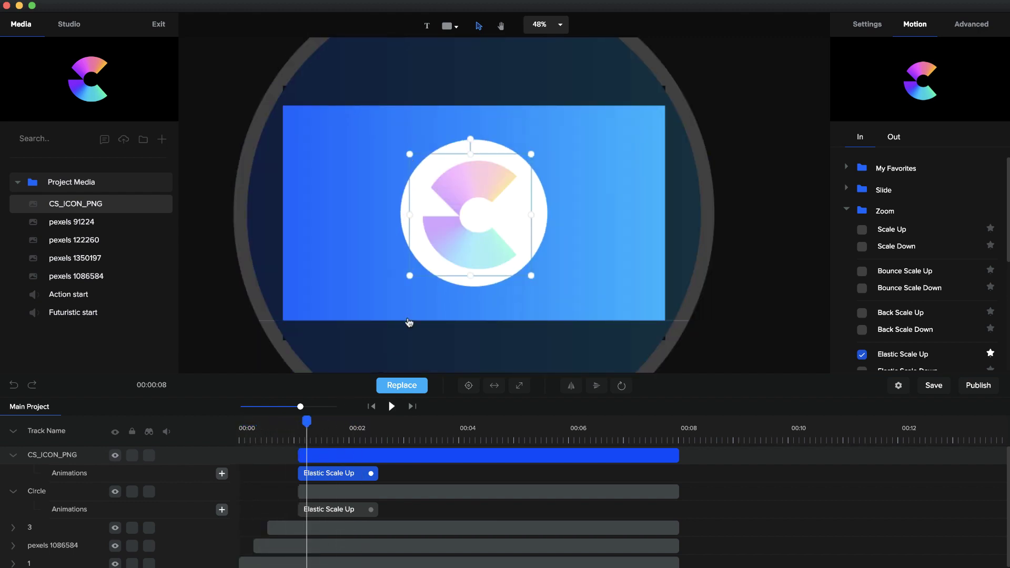
{"action": "left_click_drag", "start_coordinate": [299, 491], "coordinate": [315, 490]}
{"action": "left_click", "coordinate": [299, 451]}
{"action": "left_click_drag", "start_coordinate": [300, 451], "coordinate": [315, 453]}
{"action": "left_click", "coordinate": [371, 406]}
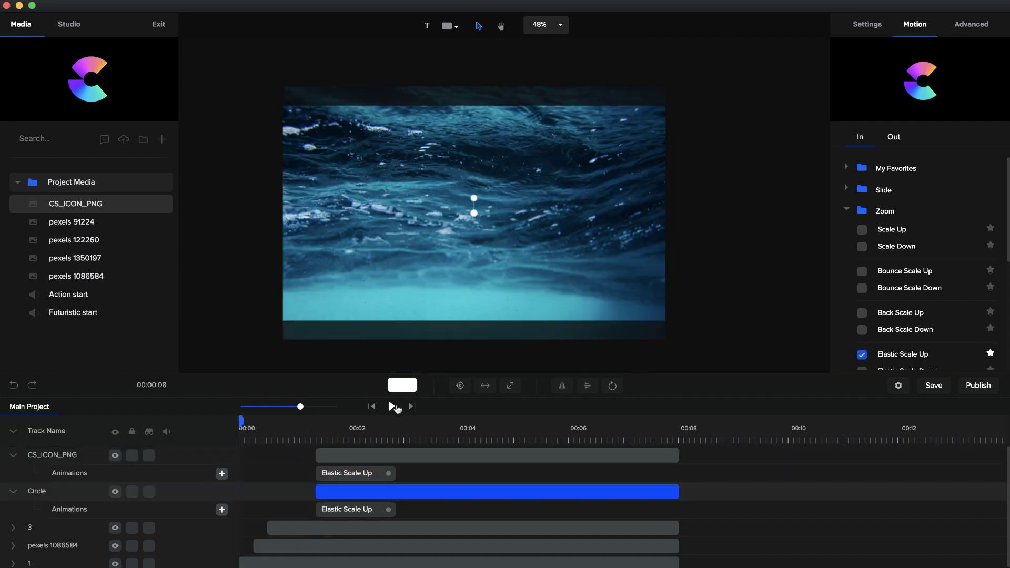
{"action": "left_click", "coordinate": [392, 406]}
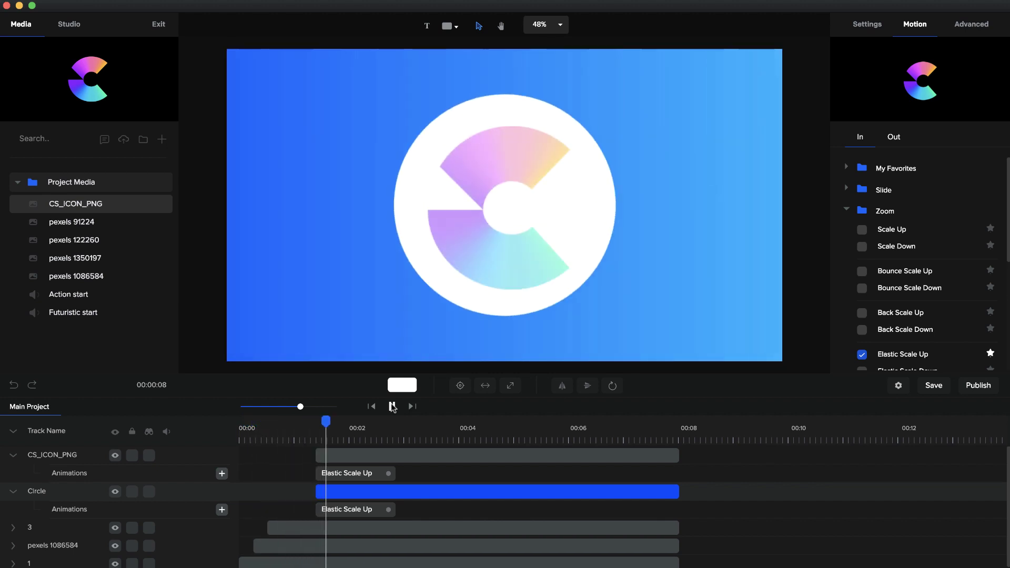
{"action": "left_click", "coordinate": [391, 406]}
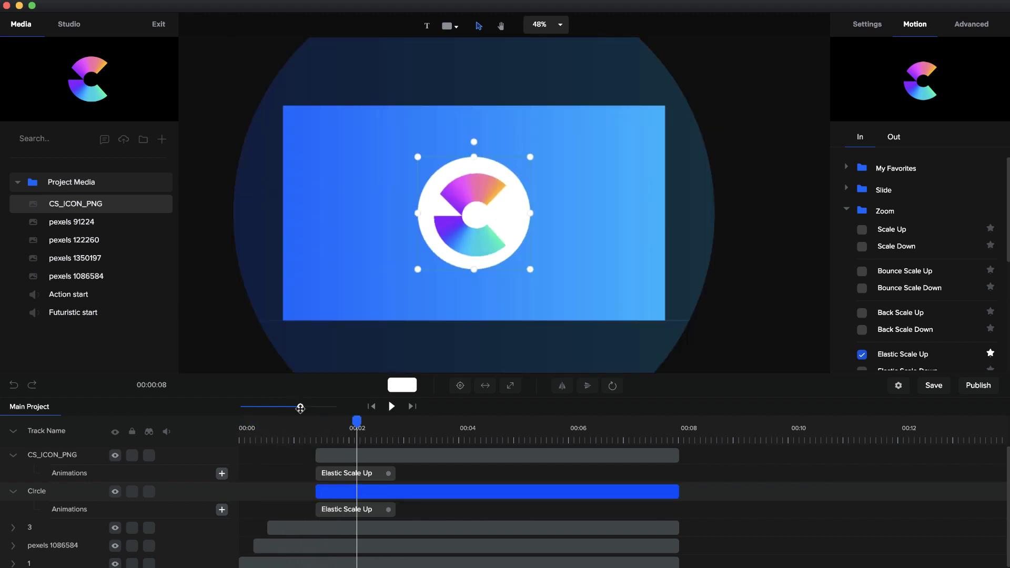
Set the white circle and logo clips to start together at about 1.2 s and preview the timing.
{"action": "left_click_drag", "start_coordinate": [301, 408], "coordinate": [308, 408]}
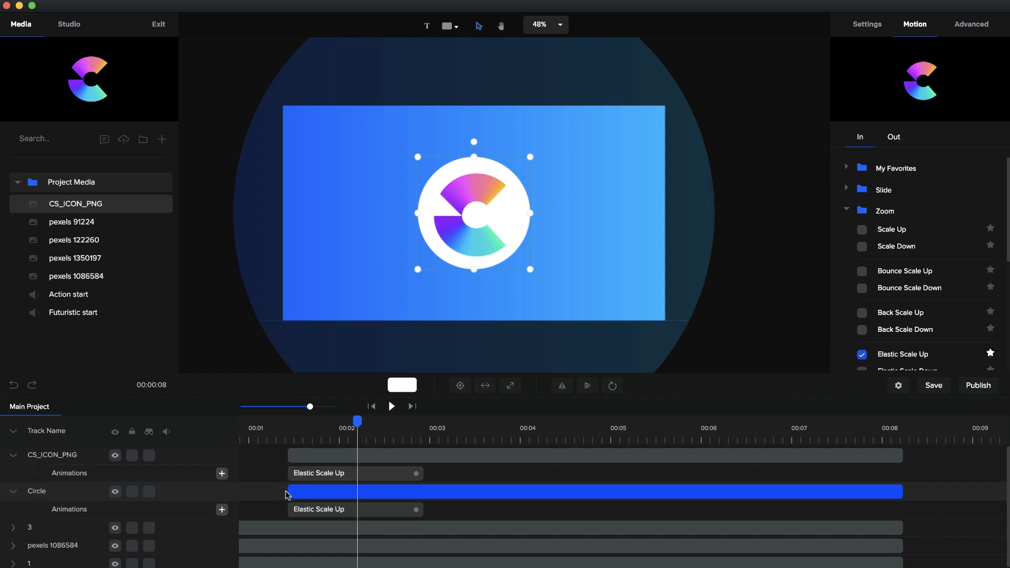
{"action": "left_click_drag", "start_coordinate": [288, 495], "coordinate": [266, 494]}
{"action": "left_click", "coordinate": [282, 469]}
{"action": "left_click_drag", "start_coordinate": [287, 456], "coordinate": [266, 455]}
{"action": "left_click", "coordinate": [369, 408]}
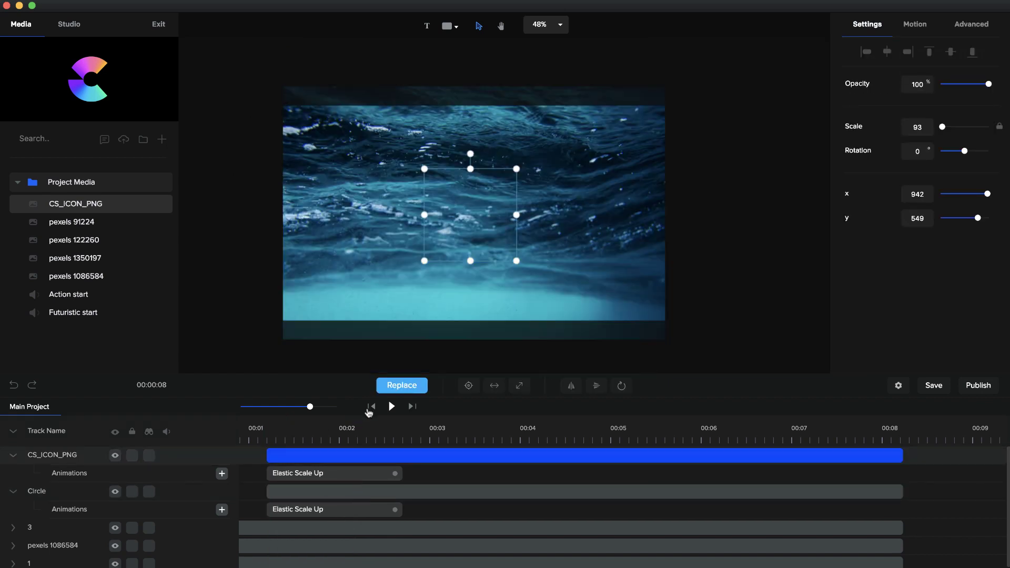
{"action": "left_click", "coordinate": [392, 407]}
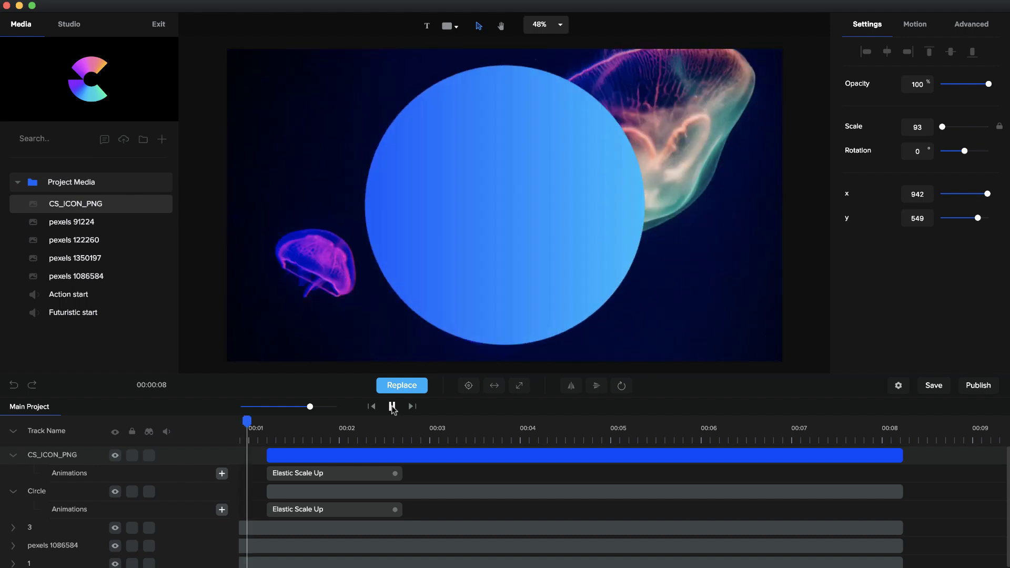
{"action": "left_click", "coordinate": [392, 407]}
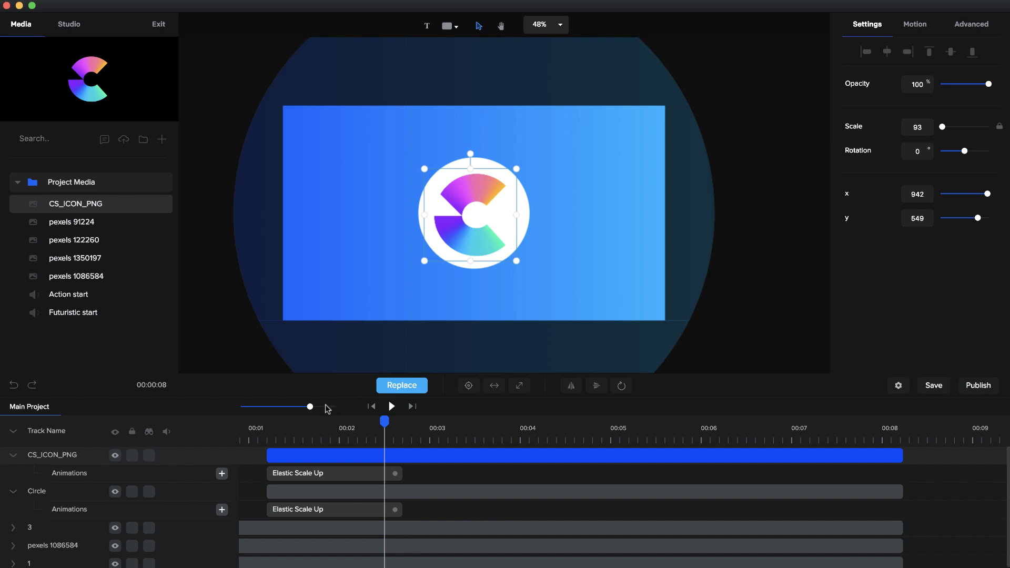
Trim the ends of the logo and white circle clips to about 4.1 s.
{"action": "left_click_drag", "start_coordinate": [309, 406], "coordinate": [303, 407]}
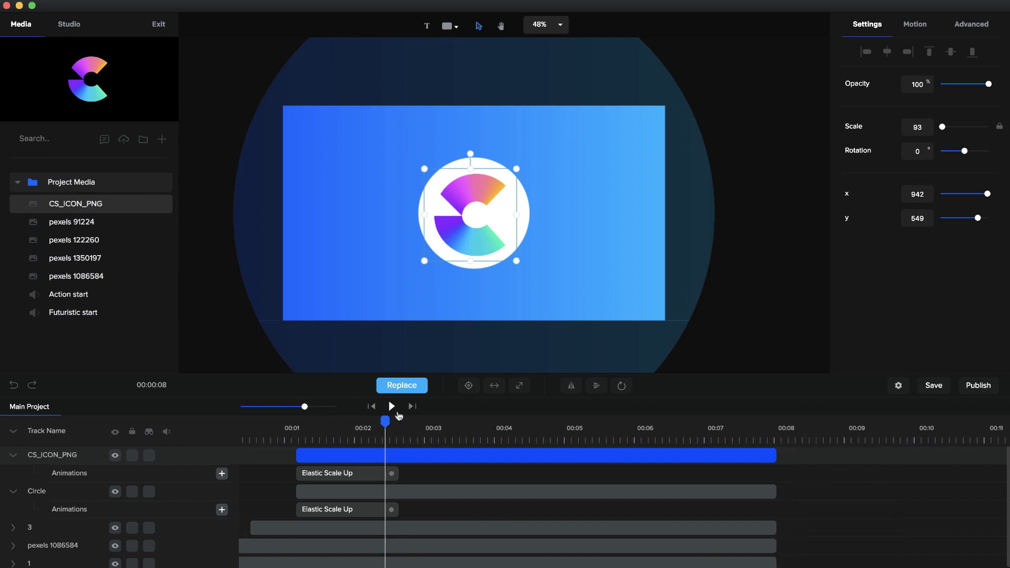
{"action": "left_click", "coordinate": [456, 428]}
{"action": "left_click", "coordinate": [483, 436]}
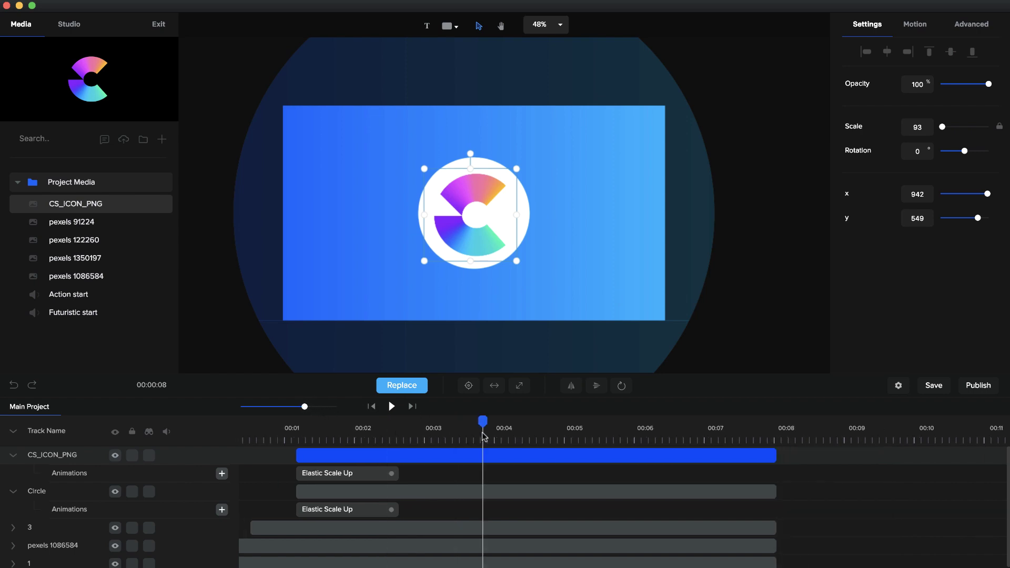
{"action": "left_click_drag", "start_coordinate": [774, 454], "coordinate": [508, 454]}
{"action": "left_click_drag", "start_coordinate": [779, 493], "coordinate": [508, 492]}
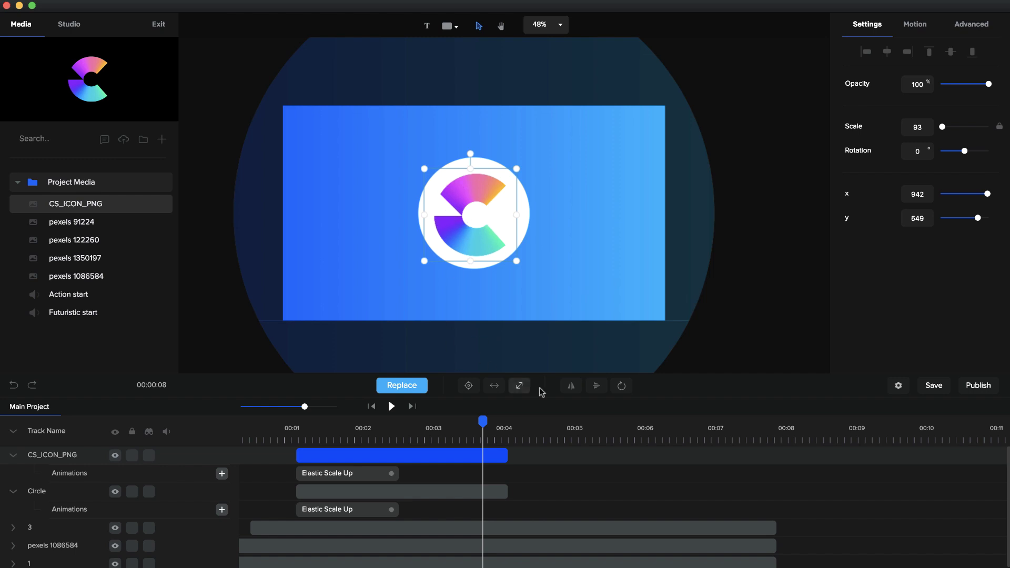
Apply the Back Slide Bottom exit animation from the Slide presets to the CS_ICON_PNG logo.
{"action": "left_click", "coordinate": [915, 24]}
{"action": "left_click", "coordinate": [854, 206]}
{"action": "left_click", "coordinate": [847, 189]}
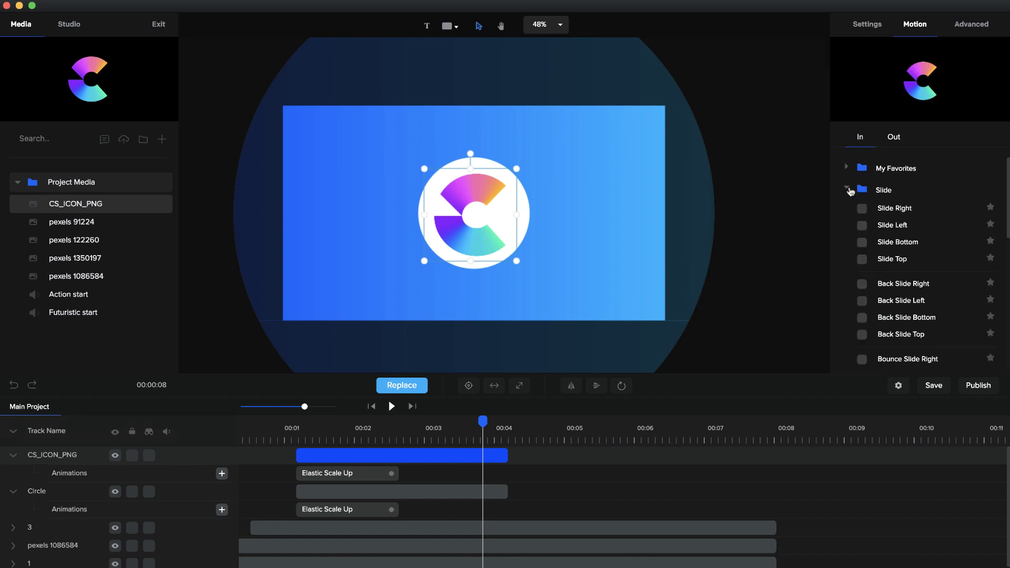
{"action": "scroll", "coordinate": [861, 289], "scroll_direction": "down", "scroll_amount": 2}
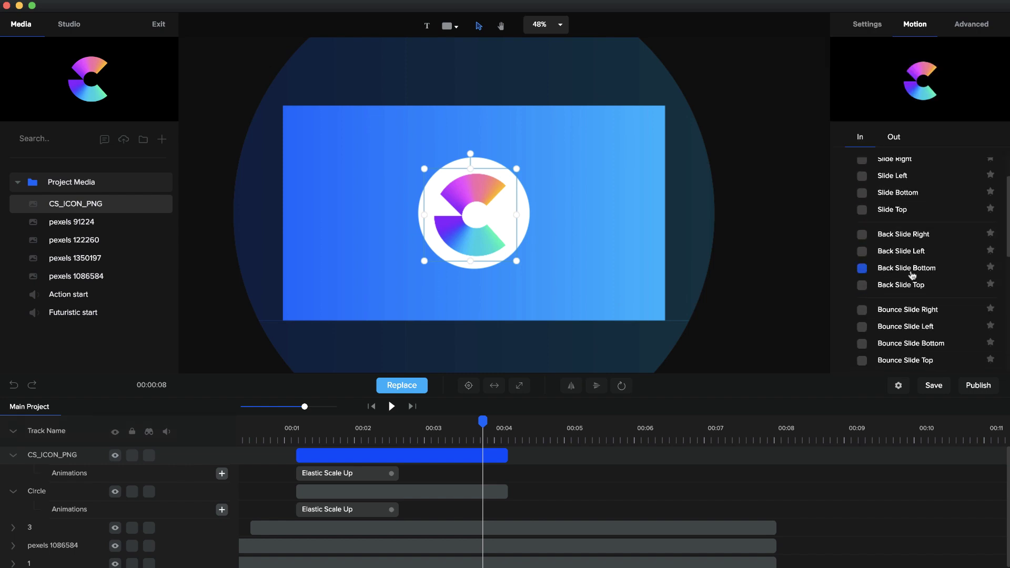
{"action": "left_click", "coordinate": [896, 139]}
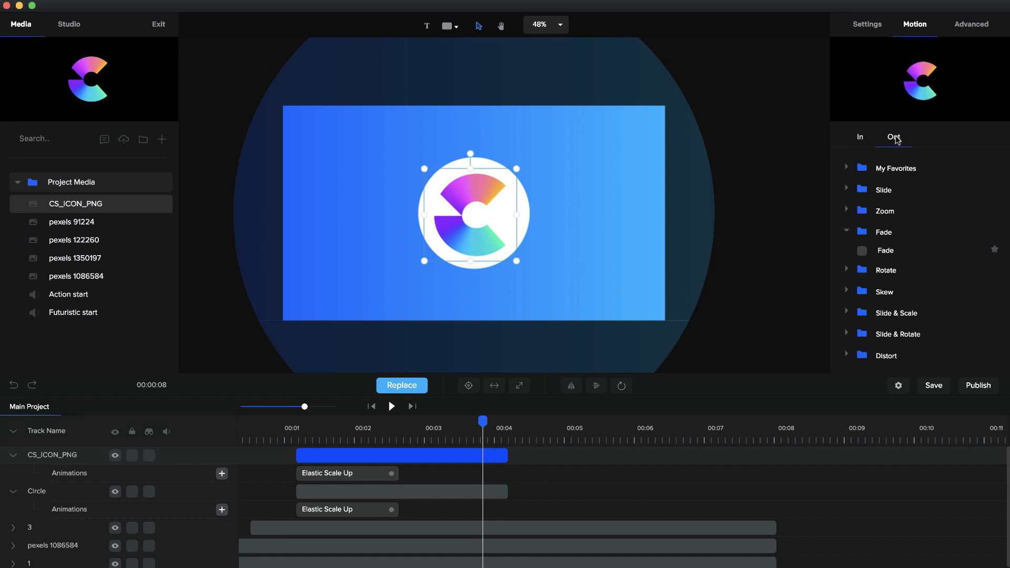
{"action": "left_click", "coordinate": [854, 188]}
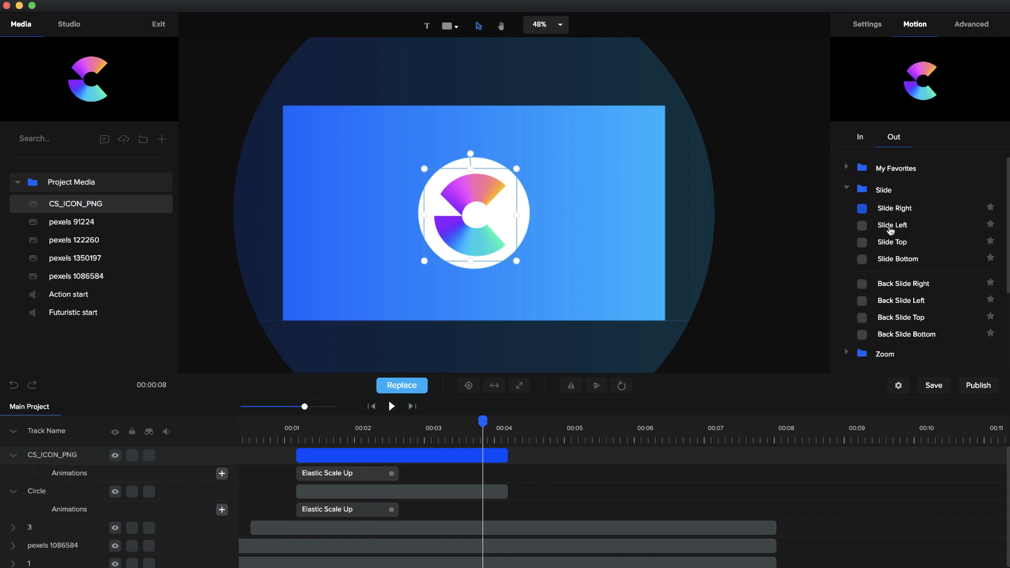
{"action": "scroll", "coordinate": [857, 227], "scroll_direction": "down", "scroll_amount": 1}
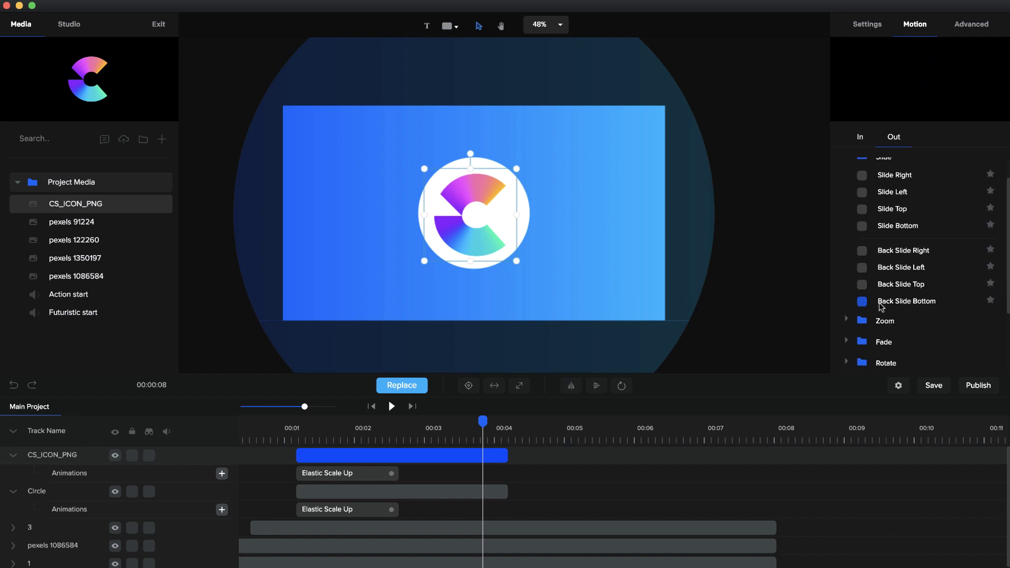
{"action": "left_click", "coordinate": [863, 302]}
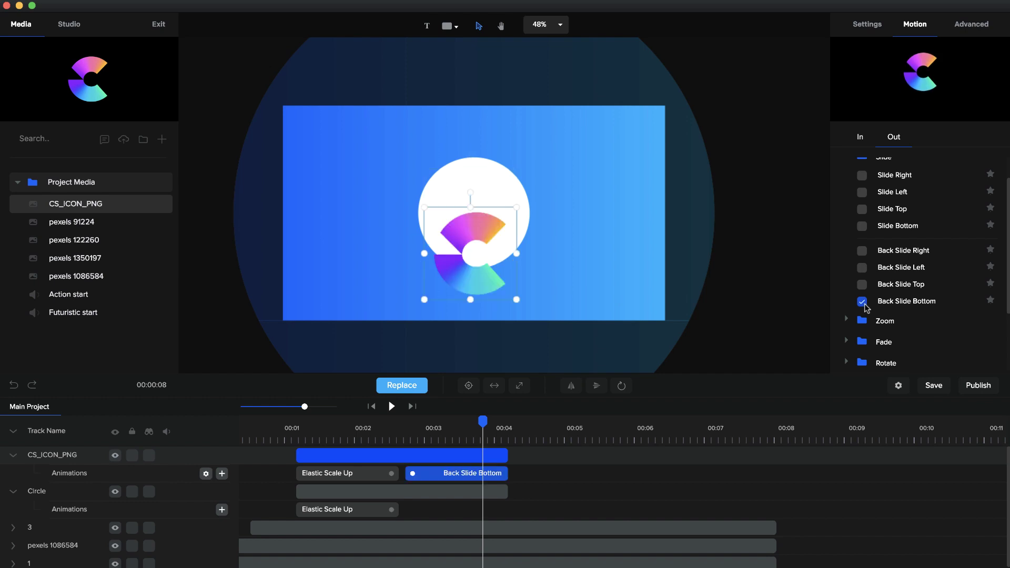
Apply the same Back Slide Bottom exit animation to the white circle.
{"action": "left_click", "coordinate": [486, 492]}
{"action": "scroll", "coordinate": [900, 261], "scroll_direction": "down", "scroll_amount": 2}
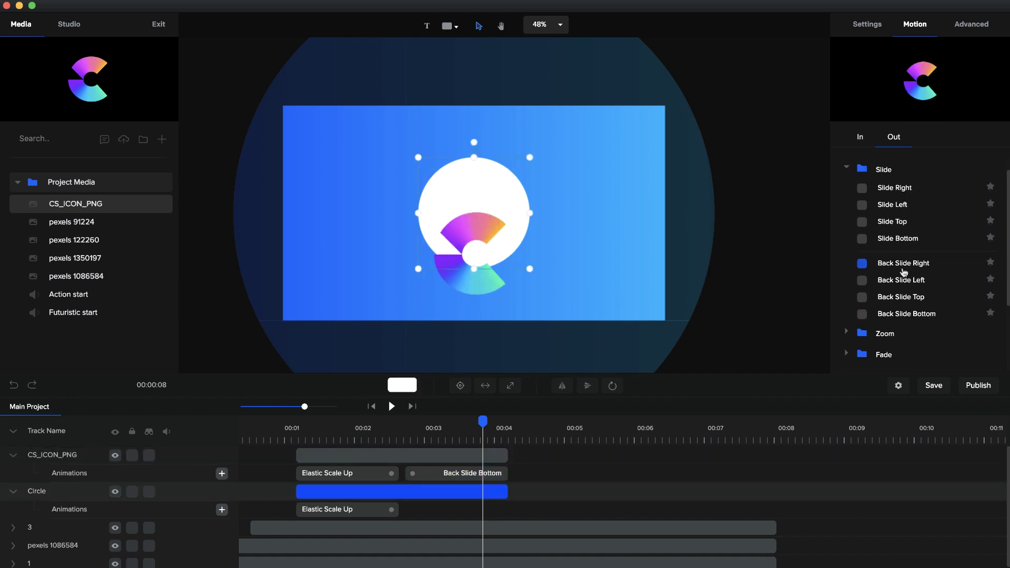
{"action": "left_click", "coordinate": [862, 303]}
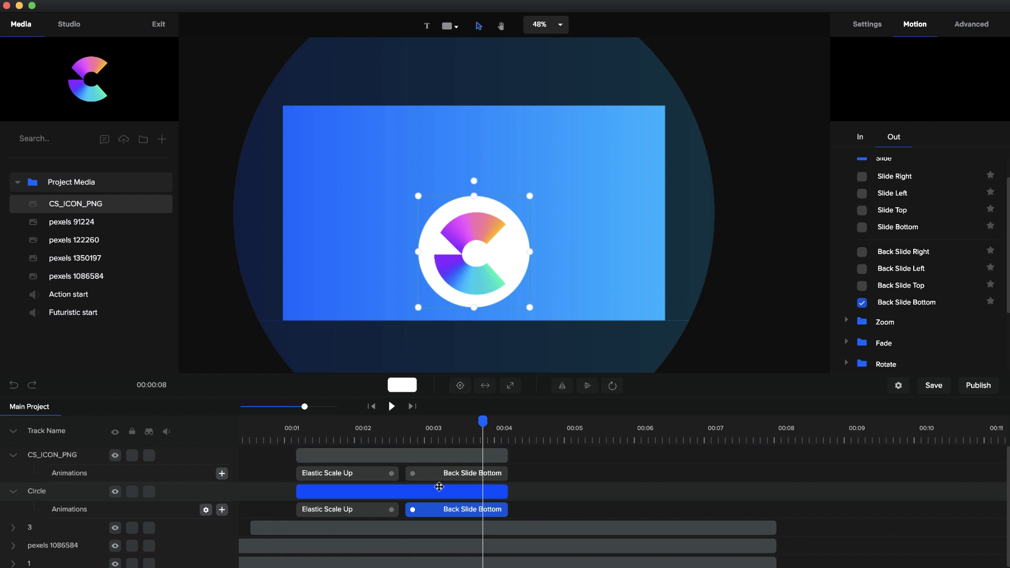
Extend the logo and white circle clips to end at about 4.5 s and slightly shorten their Back Slide Bottom exit animations.
{"action": "left_click_drag", "start_coordinate": [511, 455], "coordinate": [536, 455]}
{"action": "left_click_drag", "start_coordinate": [507, 491], "coordinate": [537, 491]}
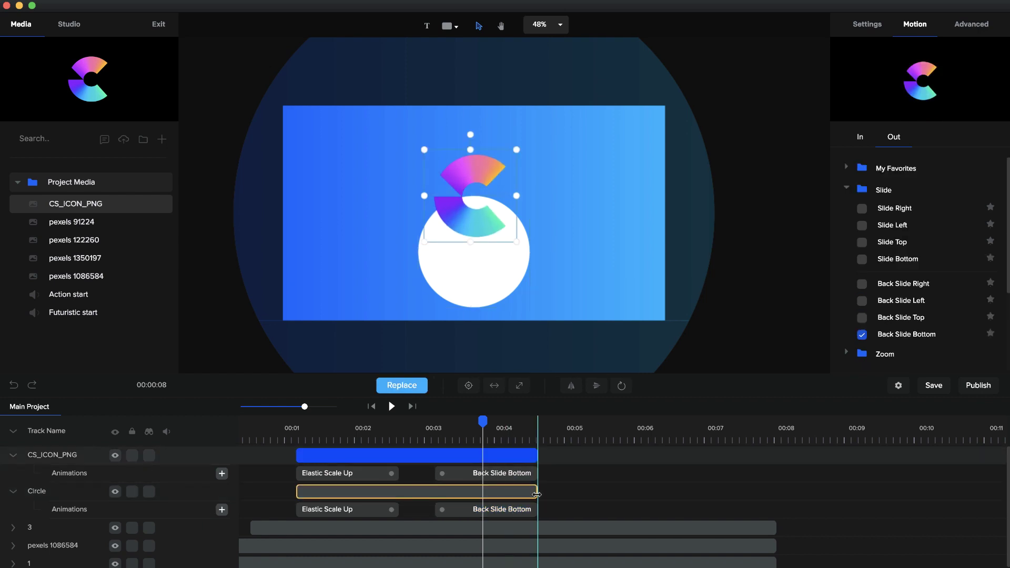
{"action": "left_click", "coordinate": [391, 406]}
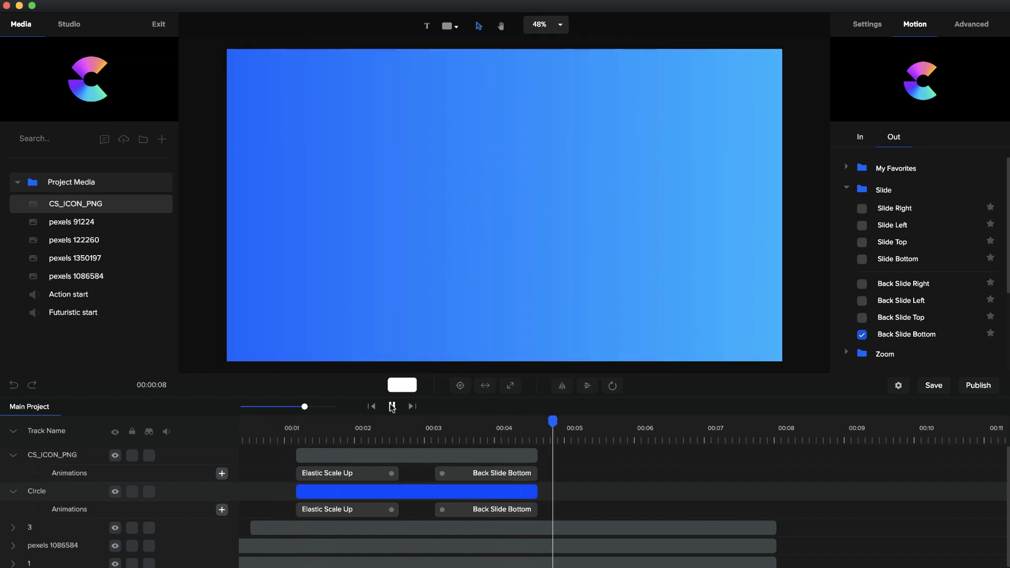
{"action": "left_click", "coordinate": [504, 475]}
{"action": "left_click", "coordinate": [440, 510]}
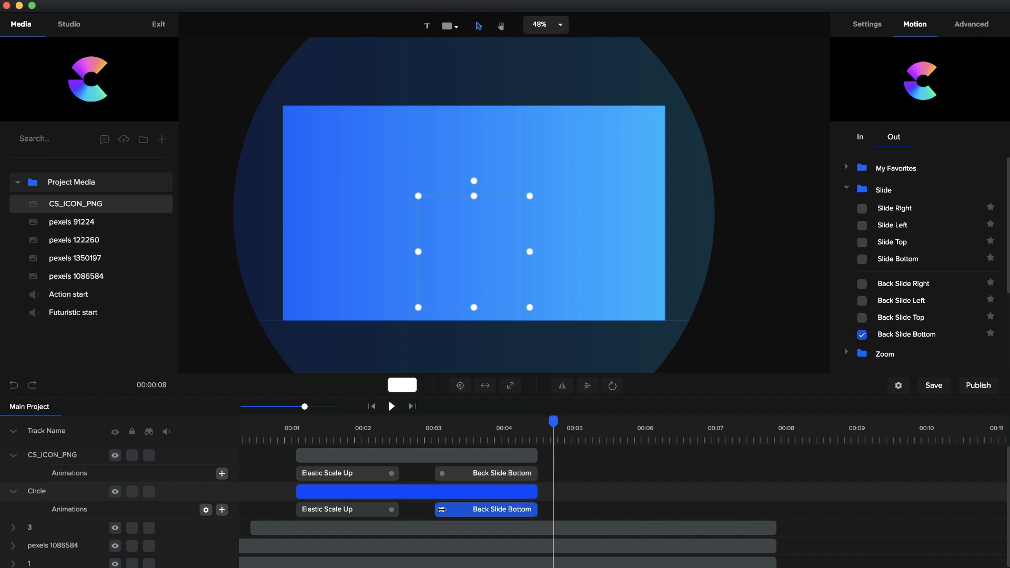
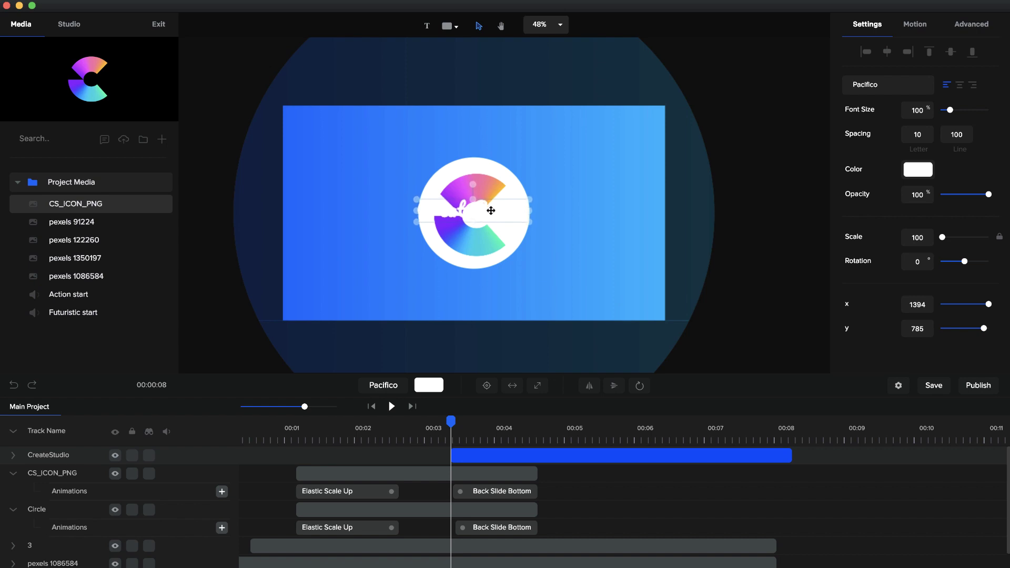
Collapse all tracks and move the CreateStudio text layer directly below the Circle layer.
{"action": "left_click", "coordinate": [14, 432]}
{"action": "left_click_drag", "start_coordinate": [66, 457], "coordinate": [74, 498]}
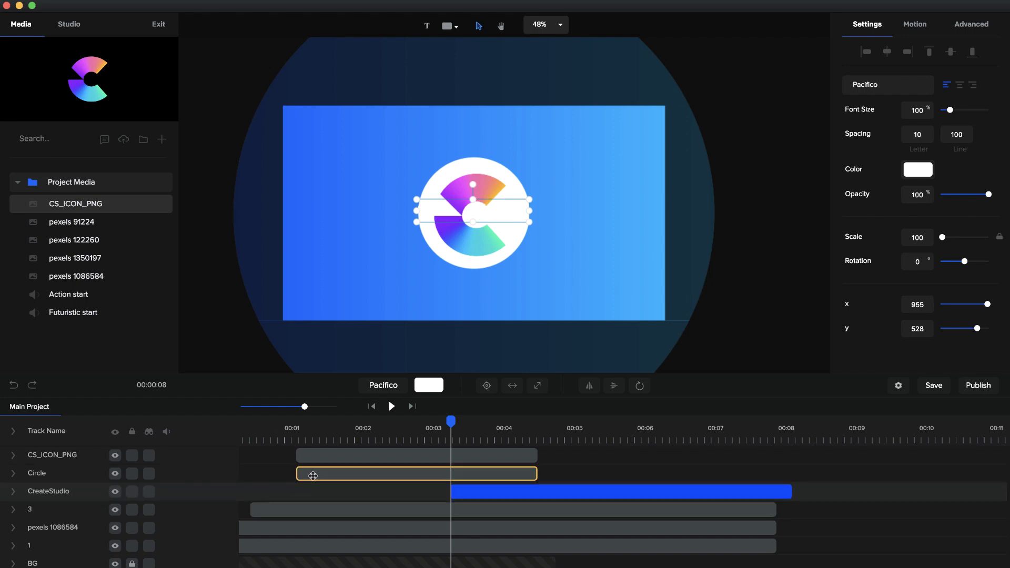
Scale the CreateStudio text down to 92 so it fits behind the white circle, and centre it on the canvas.
{"action": "scroll", "coordinate": [515, 279], "scroll_direction": "up", "scroll_amount": 3}
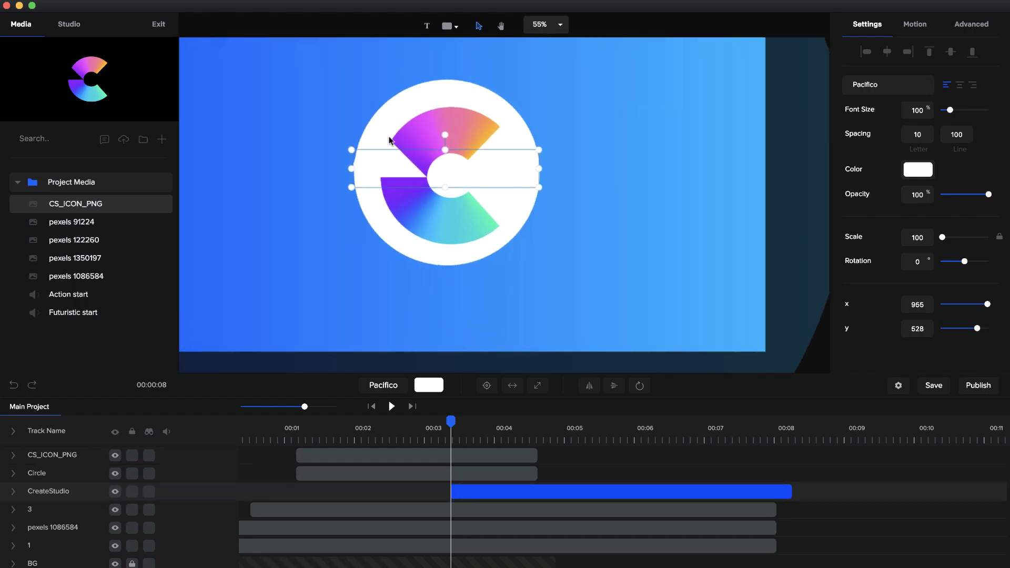
{"action": "left_click_drag", "start_coordinate": [350, 149], "coordinate": [363, 152]}
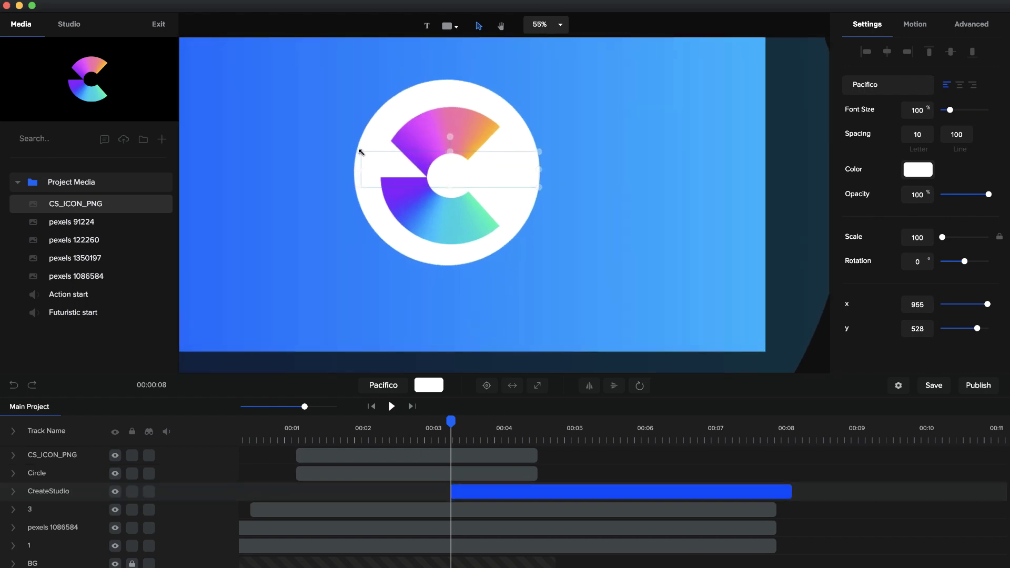
{"action": "left_click_drag", "start_coordinate": [541, 149], "coordinate": [533, 153]}
{"action": "left_click", "coordinate": [487, 385]}
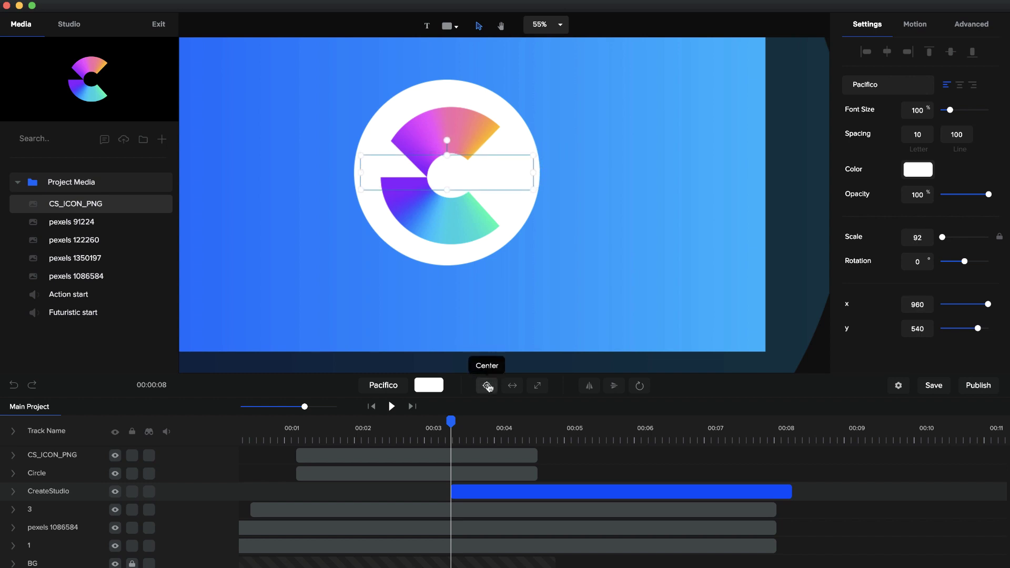
Briefly hide and restore the logo and circle layers to check the text placement behind them.
{"action": "left_click", "coordinate": [120, 455]}
{"action": "left_click", "coordinate": [117, 474]}
{"action": "left_click", "coordinate": [116, 474]}
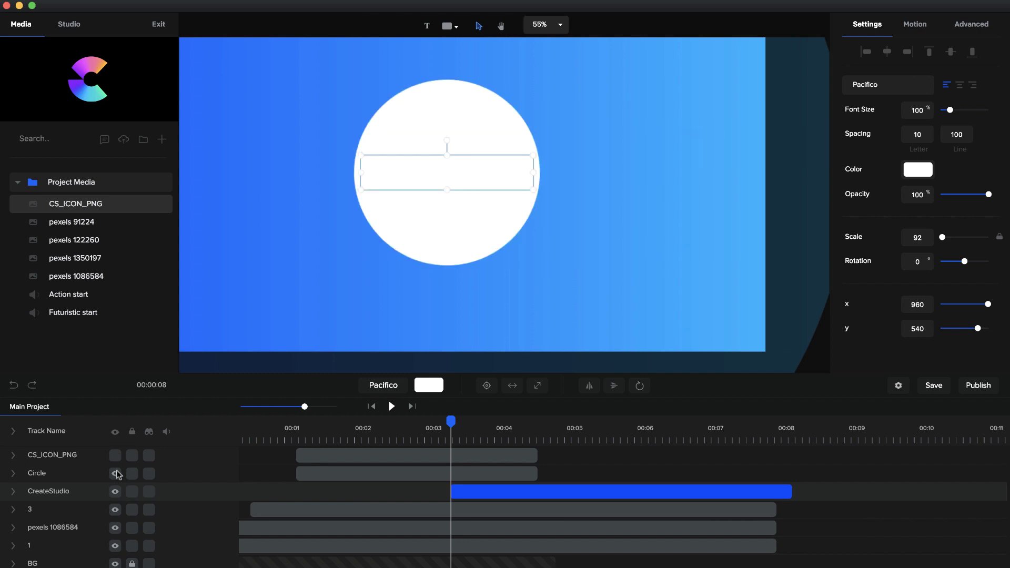
{"action": "left_click", "coordinate": [115, 456]}
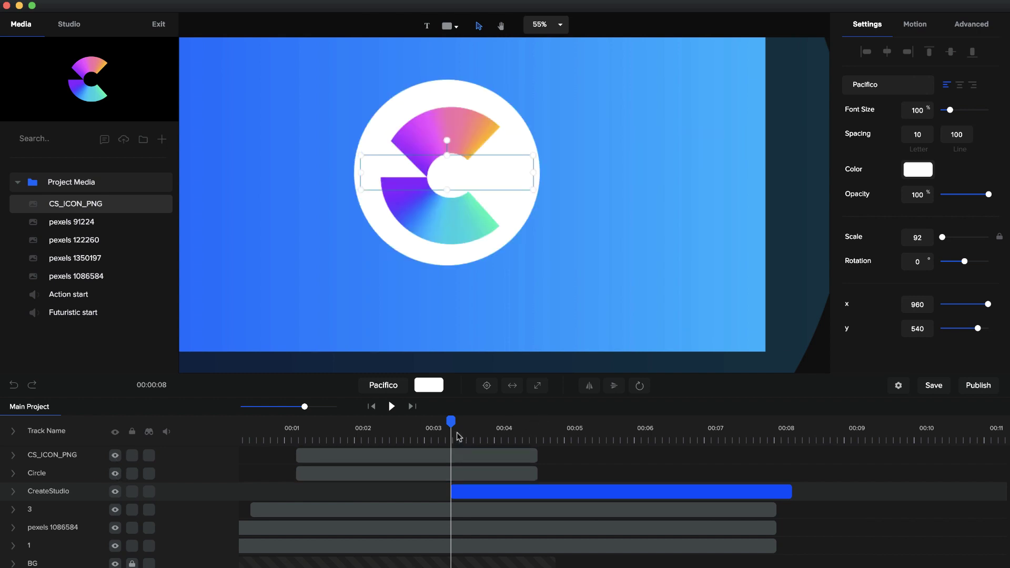
Trim the CreateStudio text clip's start to about 4.1 s, just before the logo and circle slide out.
{"action": "left_click_drag", "start_coordinate": [451, 421], "coordinate": [507, 446]}
{"action": "left_click_drag", "start_coordinate": [451, 493], "coordinate": [508, 495]}
{"action": "left_click", "coordinate": [505, 494]}
{"action": "left_click", "coordinate": [518, 427]}
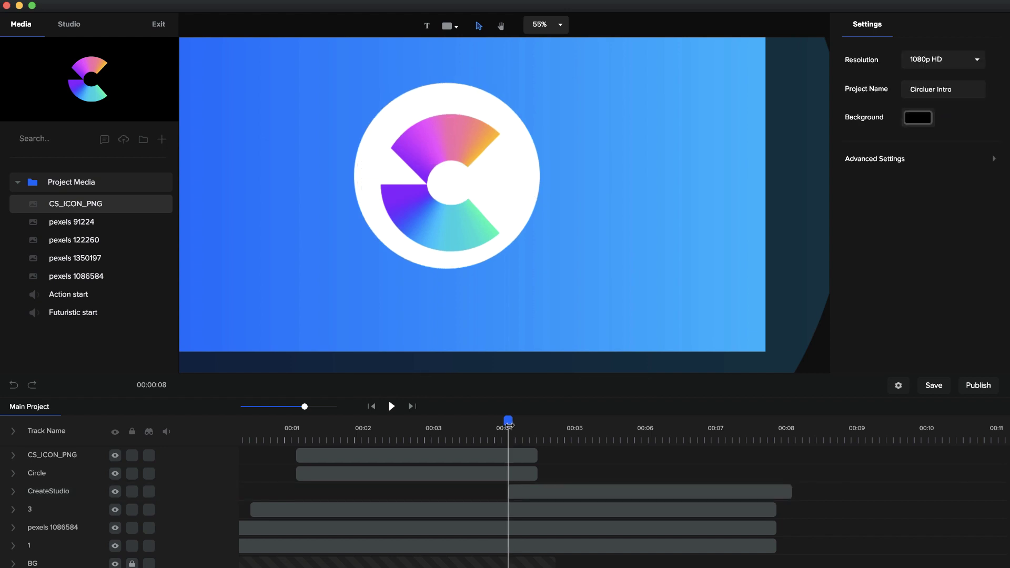
Duplicate the CreateStudio text, place the copy just below the original, and change its wording to createstudio.com.
{"action": "left_click_drag", "start_coordinate": [518, 427], "coordinate": [584, 436]}
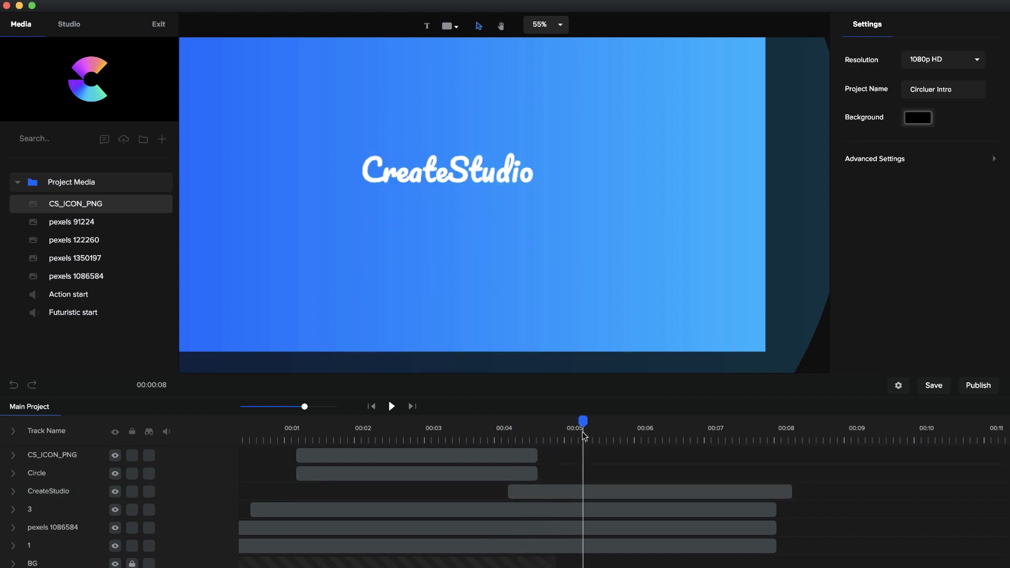
{"action": "scroll", "coordinate": [441, 169], "scroll_direction": "down", "scroll_amount": 3}
{"action": "left_click", "coordinate": [455, 171]}
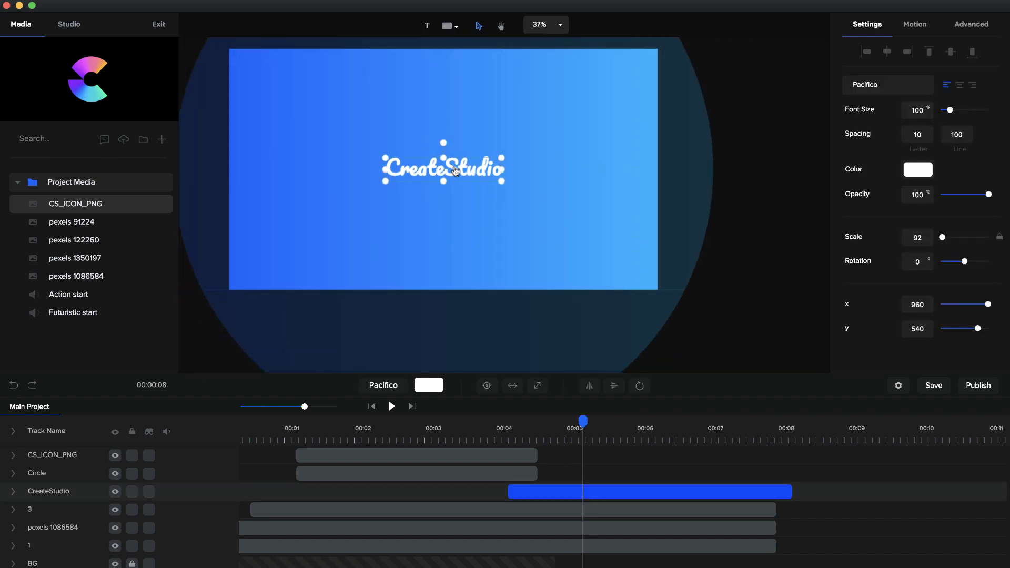
{"action": "key", "text": "super+d"}
{"action": "left_click_drag", "start_coordinate": [455, 171], "coordinate": [453, 200]}
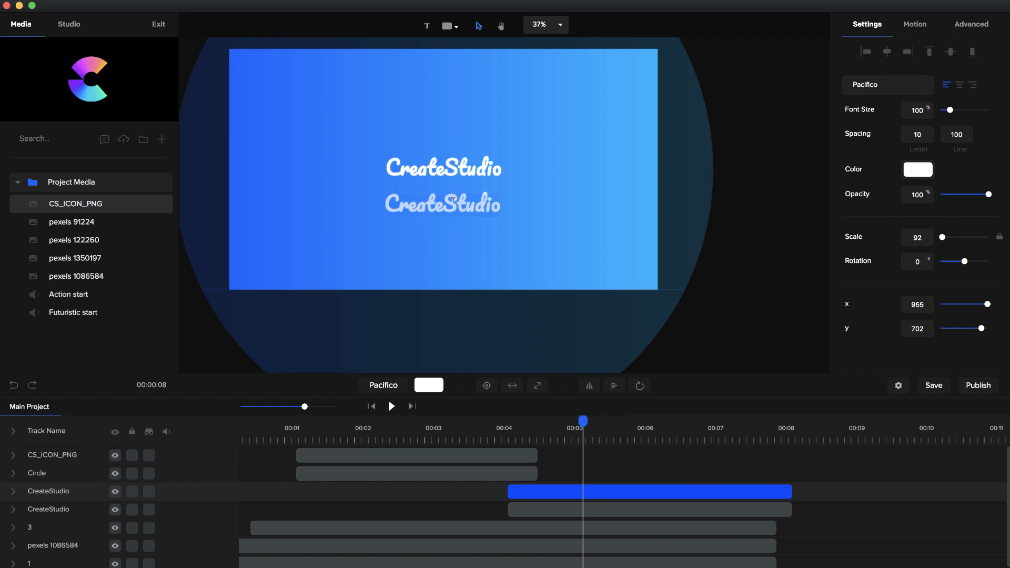
{"action": "type", "text": "createst"}
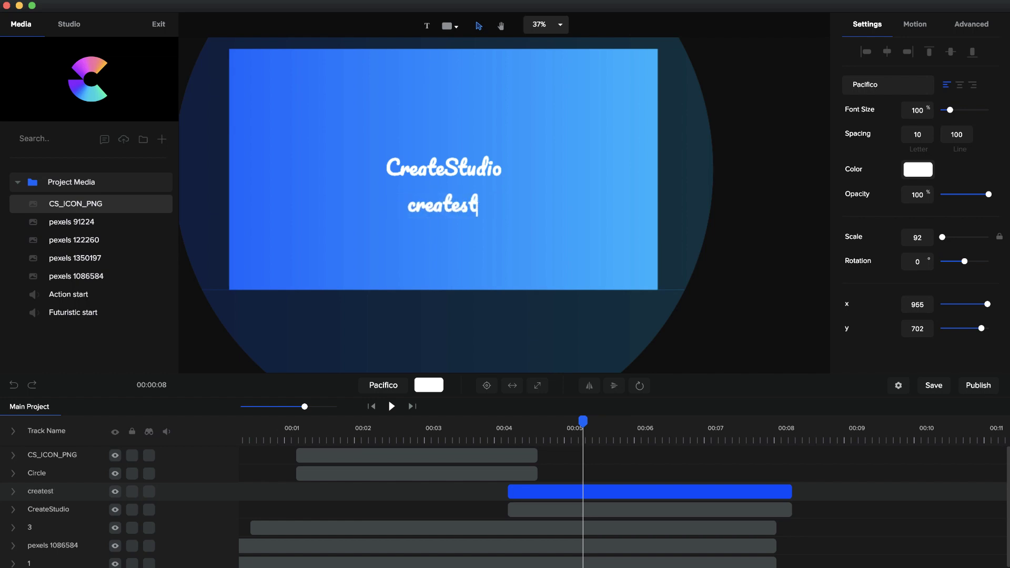
{"action": "type", "text": "udio.com"}
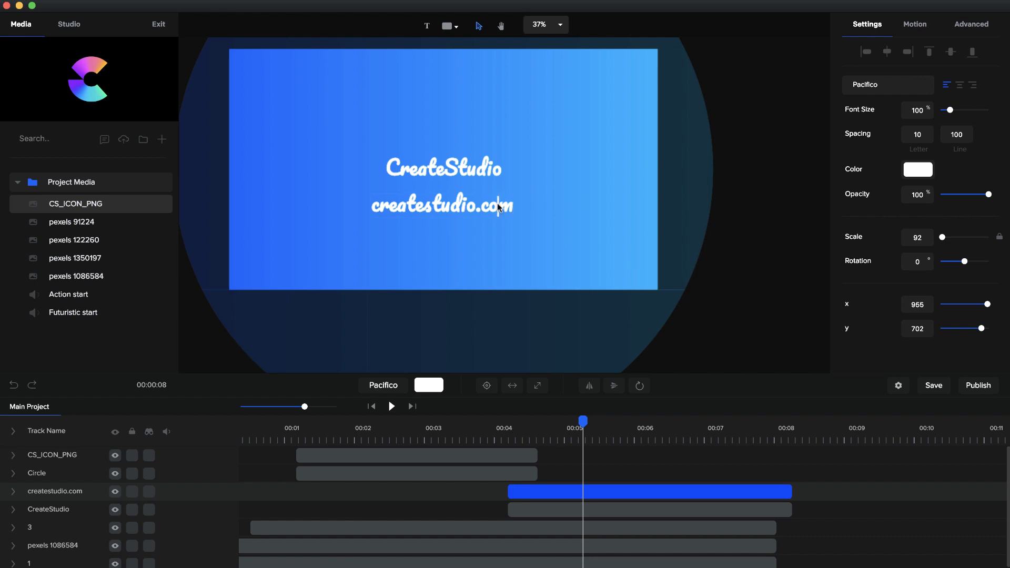
{"action": "left_click", "coordinate": [711, 169]}
Set the createstudio.com text's font to Poppins and shrink it to fit centred directly beneath the CreateStudio title.
{"action": "left_click", "coordinate": [442, 205]}
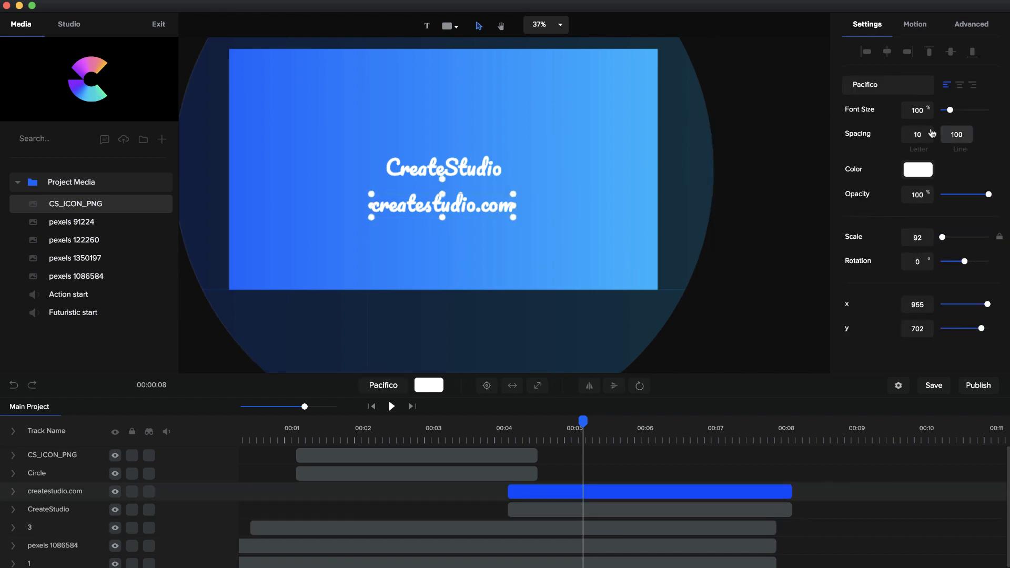
{"action": "left_click", "coordinate": [878, 85]}
{"action": "scroll", "coordinate": [920, 160], "scroll_direction": "down", "scroll_amount": 5}
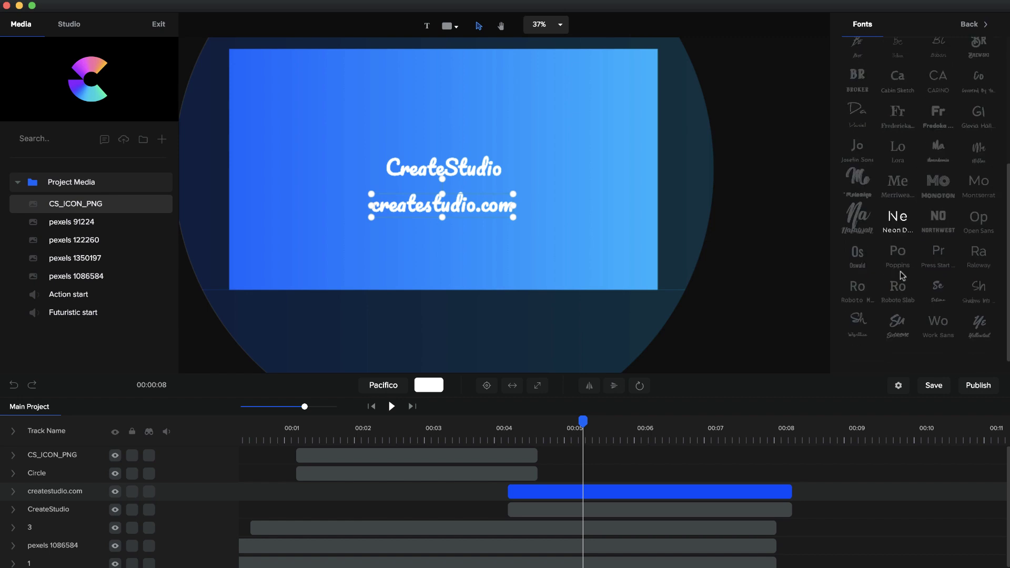
{"action": "left_click", "coordinate": [897, 288]}
{"action": "left_click", "coordinate": [897, 254]}
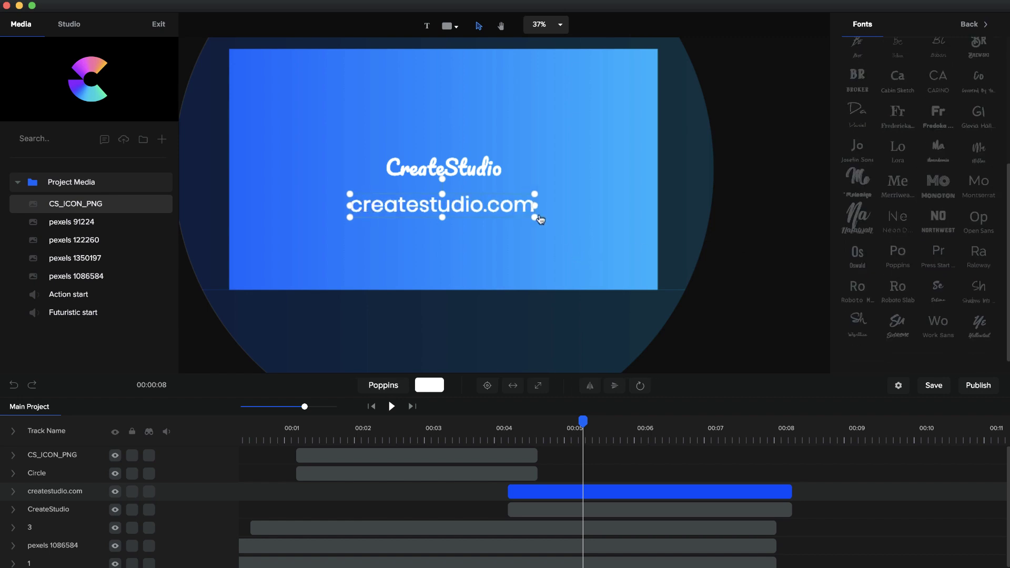
{"action": "scroll", "coordinate": [535, 218], "scroll_direction": "up", "scroll_amount": 1}
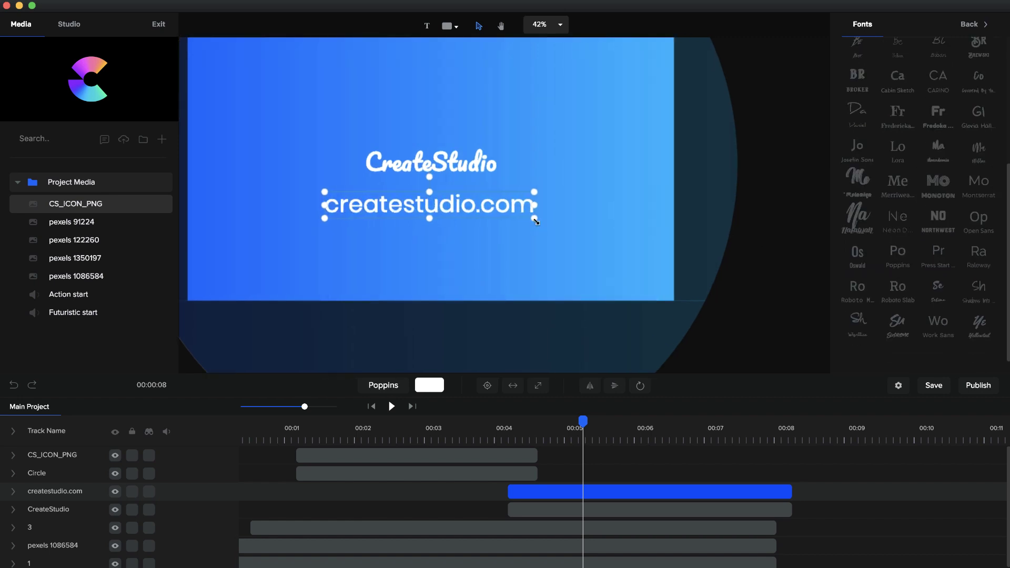
{"action": "left_click_drag", "start_coordinate": [535, 221], "coordinate": [471, 195]}
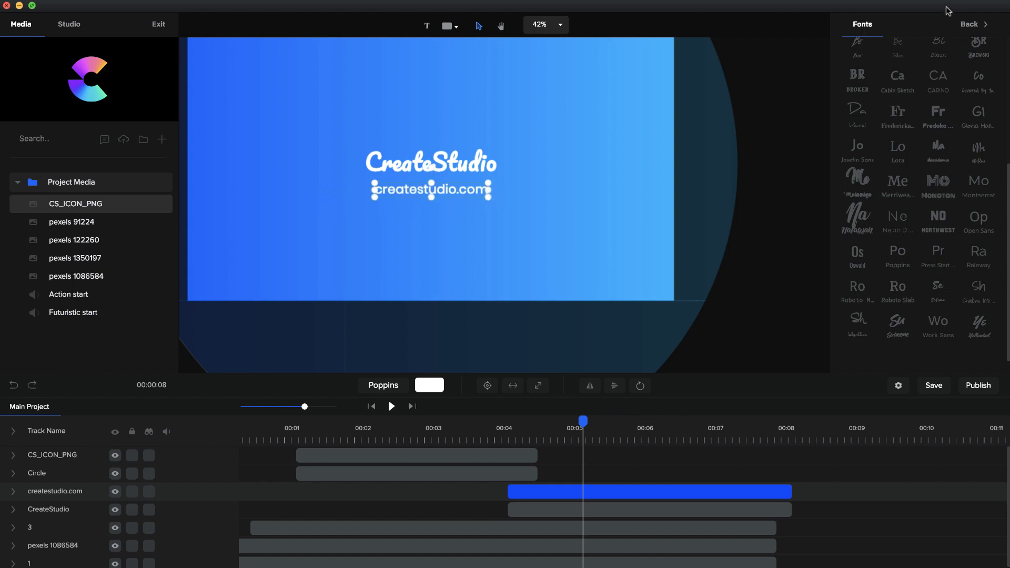
Apply a Fade in-animation to the createstudio.com text and trim its clip's start to about 5.7 s.
{"action": "left_click", "coordinate": [970, 24]}
{"action": "left_click", "coordinate": [915, 24]}
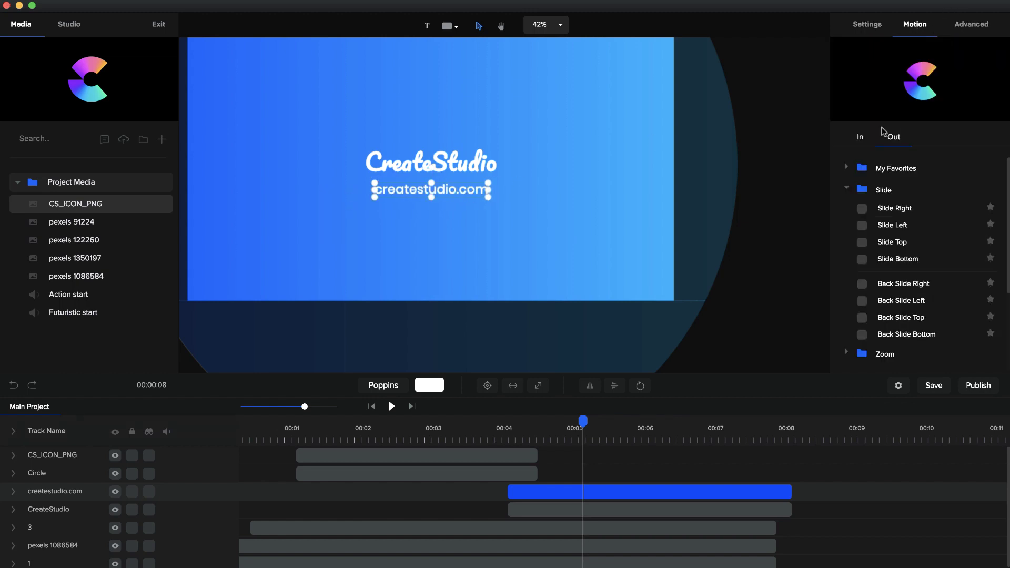
{"action": "scroll", "coordinate": [868, 193], "scroll_direction": "down", "scroll_amount": 1}
{"action": "left_click", "coordinate": [859, 137]}
{"action": "scroll", "coordinate": [883, 220], "scroll_direction": "down", "scroll_amount": 5}
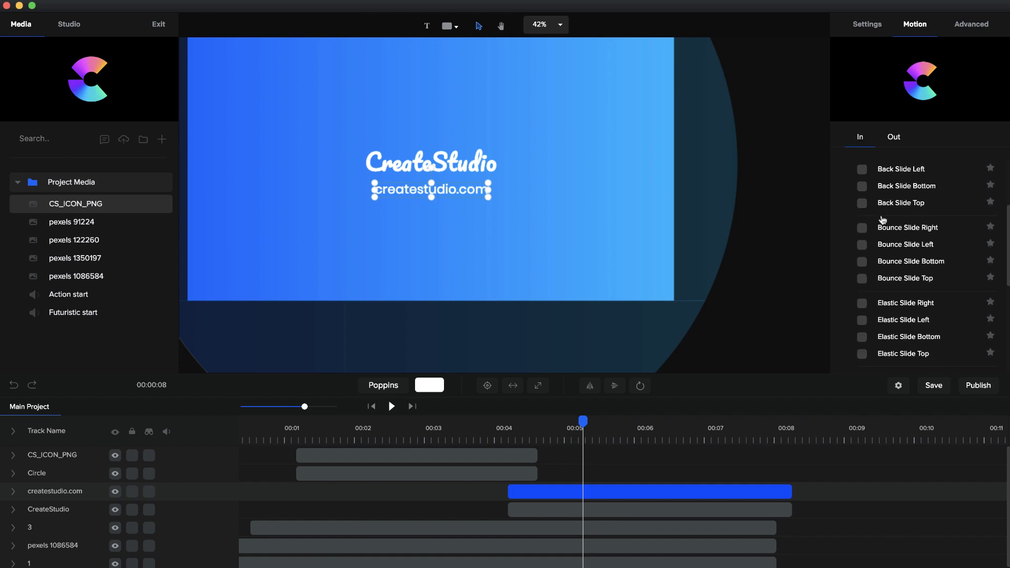
{"action": "scroll", "coordinate": [882, 219], "scroll_direction": "down", "scroll_amount": 6}
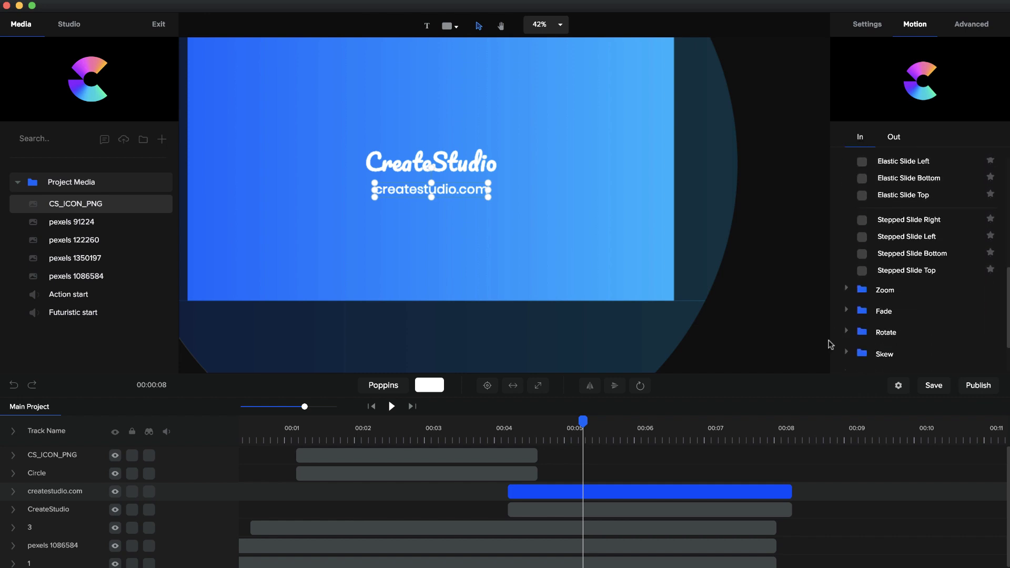
{"action": "left_click", "coordinate": [846, 311]}
{"action": "left_click", "coordinate": [862, 250]}
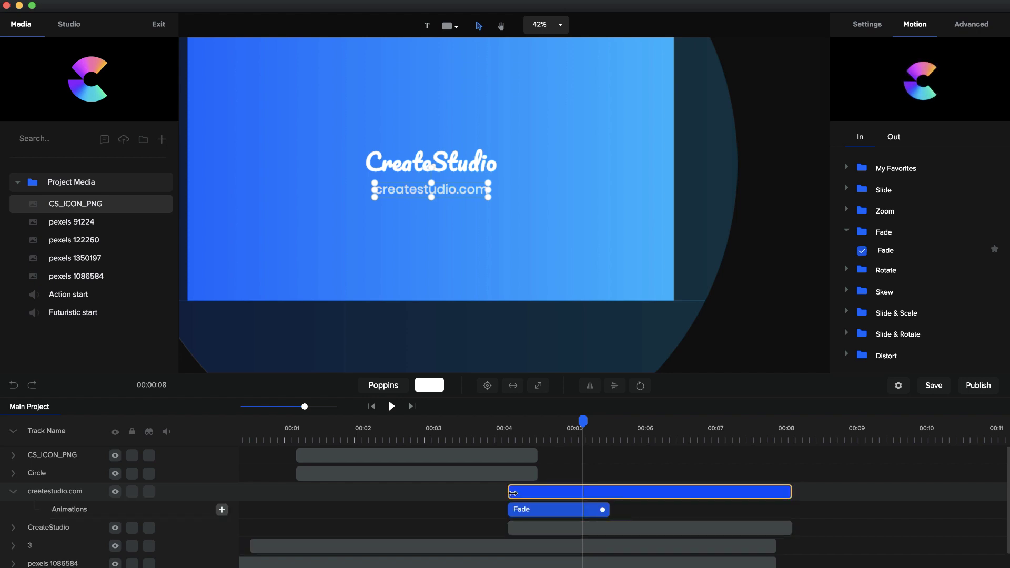
{"action": "left_click_drag", "start_coordinate": [513, 493], "coordinate": [629, 494]}
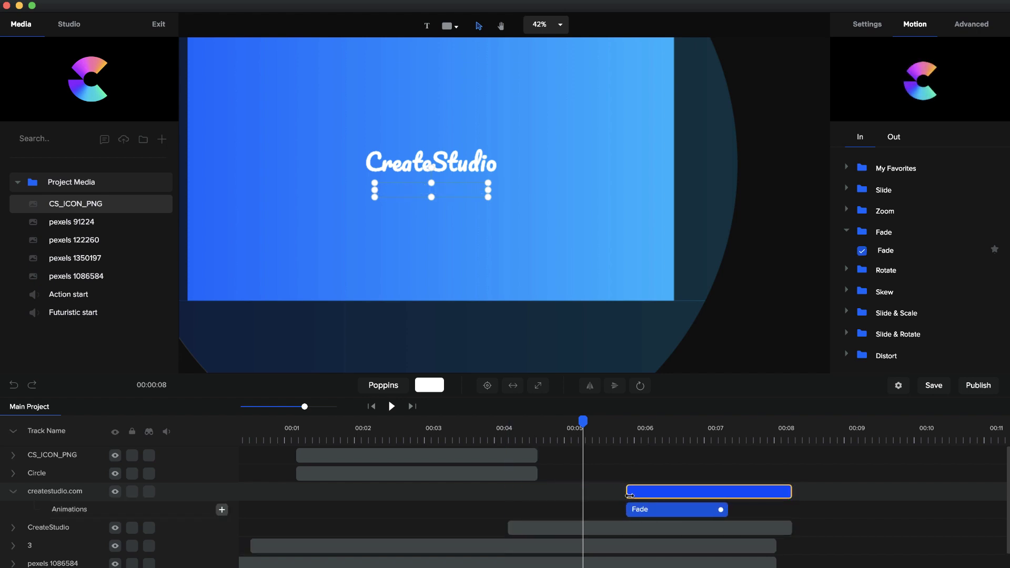
Play the intro from the beginning to check the logo slide-out and text reveal, and return to the start.
{"action": "left_click", "coordinate": [532, 414]}
{"action": "left_click", "coordinate": [369, 412]}
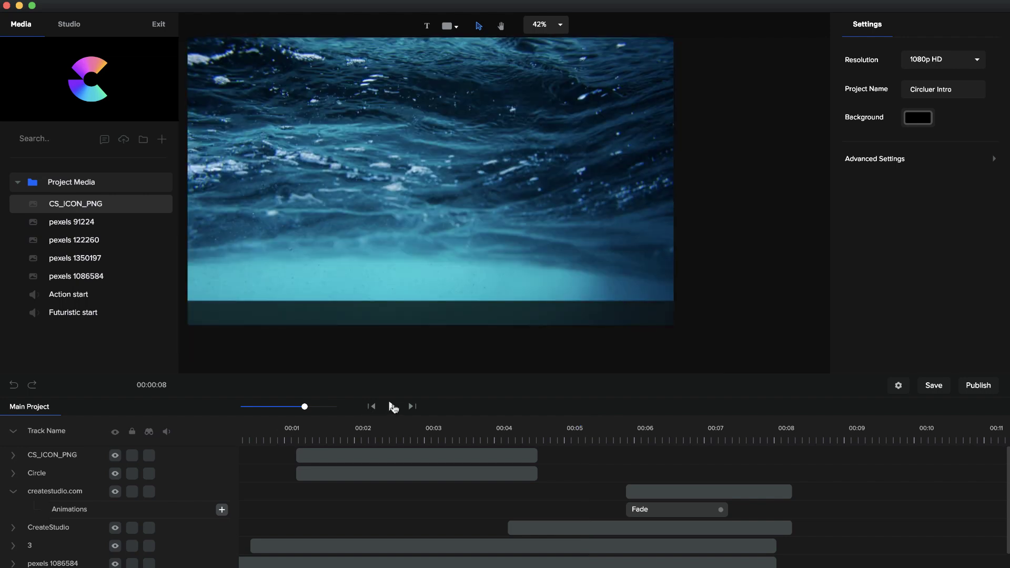
{"action": "left_click", "coordinate": [391, 406]}
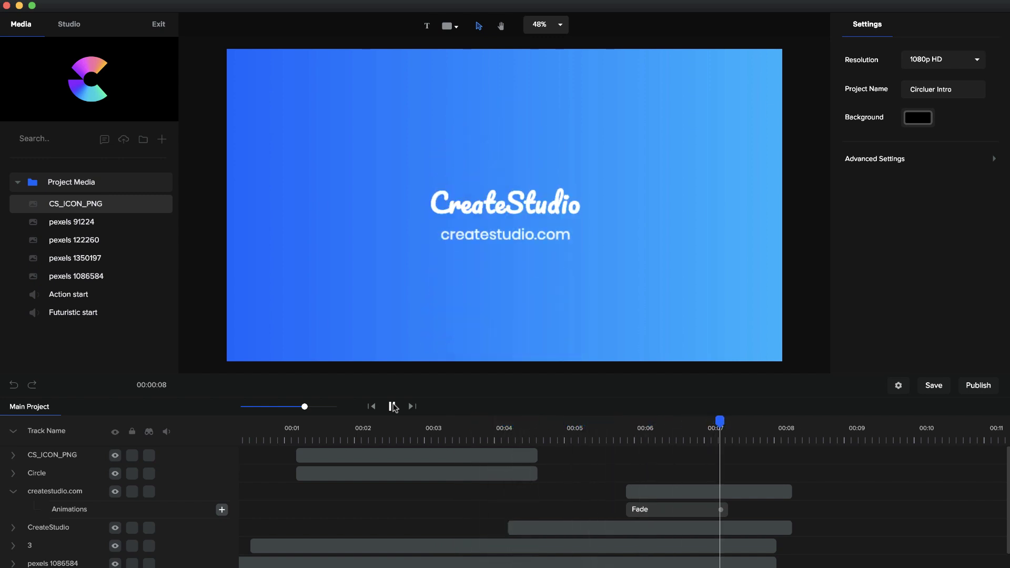
{"action": "left_click", "coordinate": [392, 406]}
{"action": "left_click", "coordinate": [412, 424]}
{"action": "left_click_drag", "start_coordinate": [412, 422], "coordinate": [321, 422]}
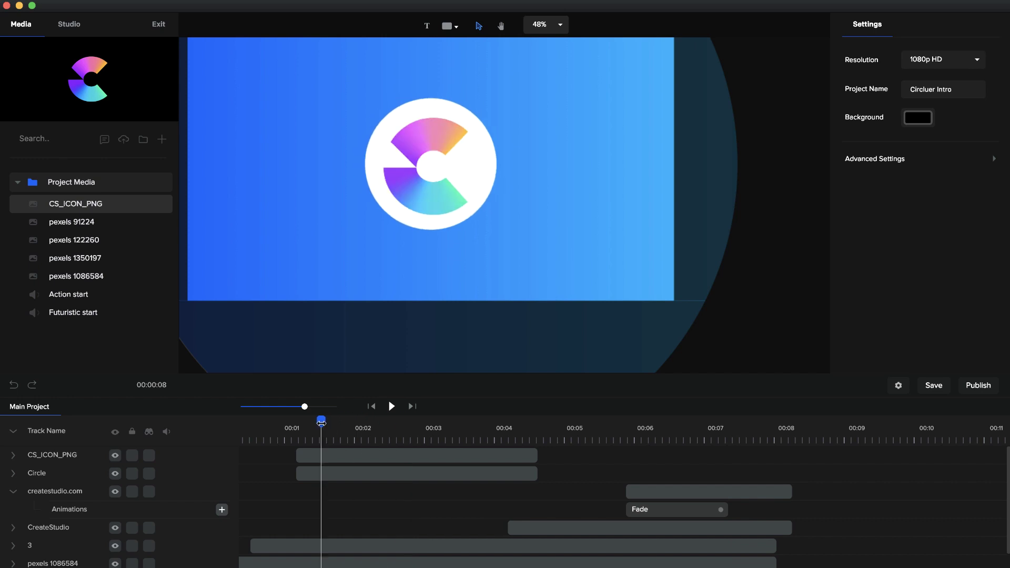
{"action": "left_click", "coordinate": [368, 407]}
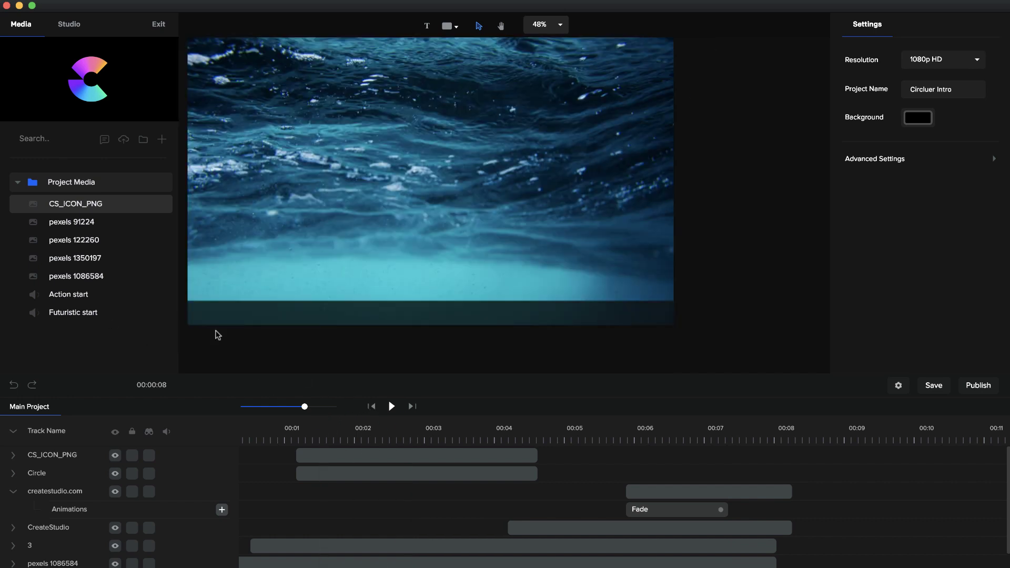
Add the Action start audio to the project as a track beginning at the start of the timeline.
{"action": "left_click", "coordinate": [58, 299]}
{"action": "left_click_drag", "start_coordinate": [58, 299], "coordinate": [347, 307]}
{"action": "scroll", "coordinate": [403, 261], "scroll_direction": "down", "scroll_amount": 3}
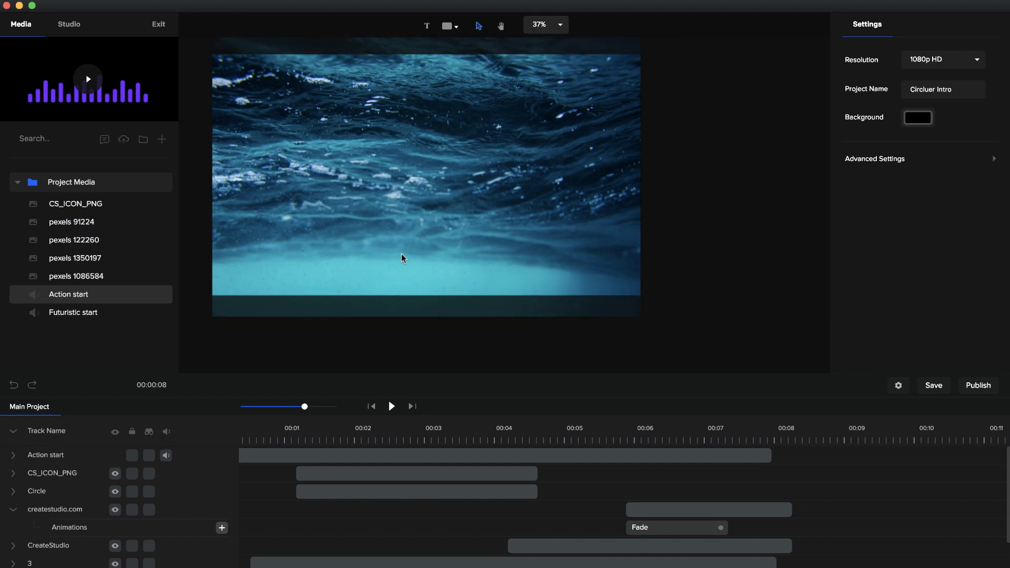
{"action": "key", "text": "space"}
{"action": "left_click_drag", "start_coordinate": [402, 253], "coordinate": [443, 308]}
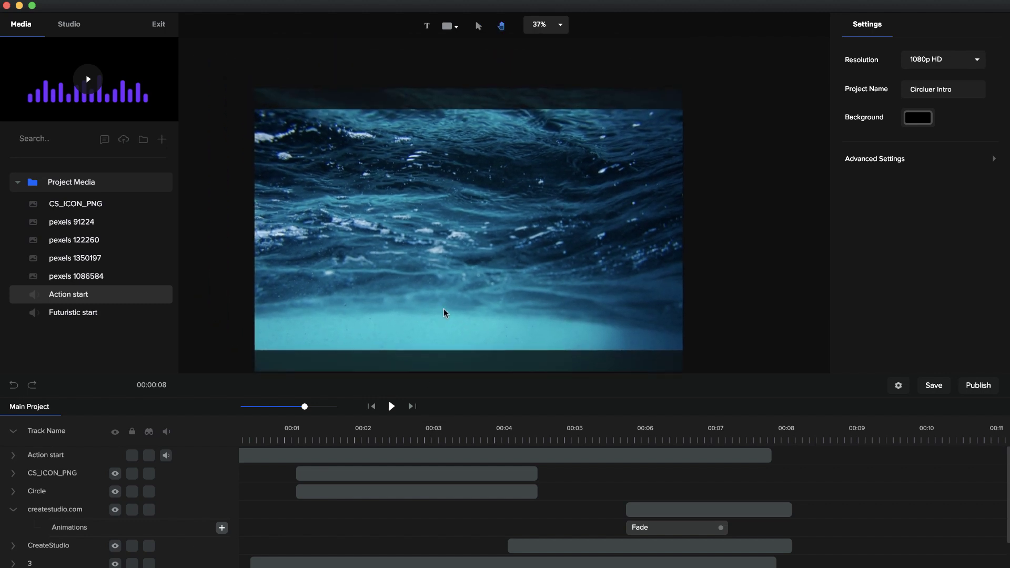
View the Logo idents category in the stock audio library, and play the intro with its music.
{"action": "left_click", "coordinate": [124, 140]}
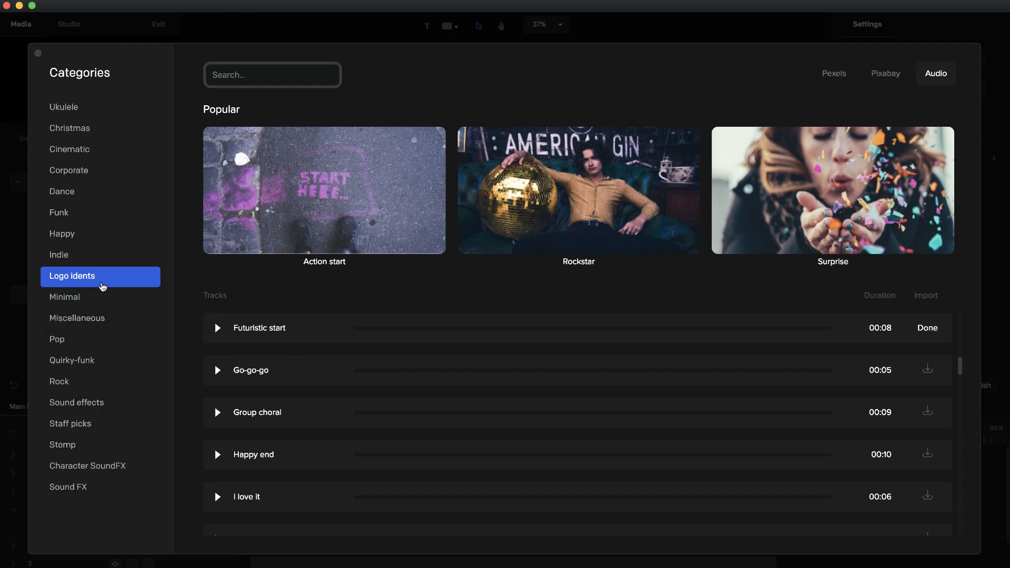
{"action": "left_click", "coordinate": [39, 54]}
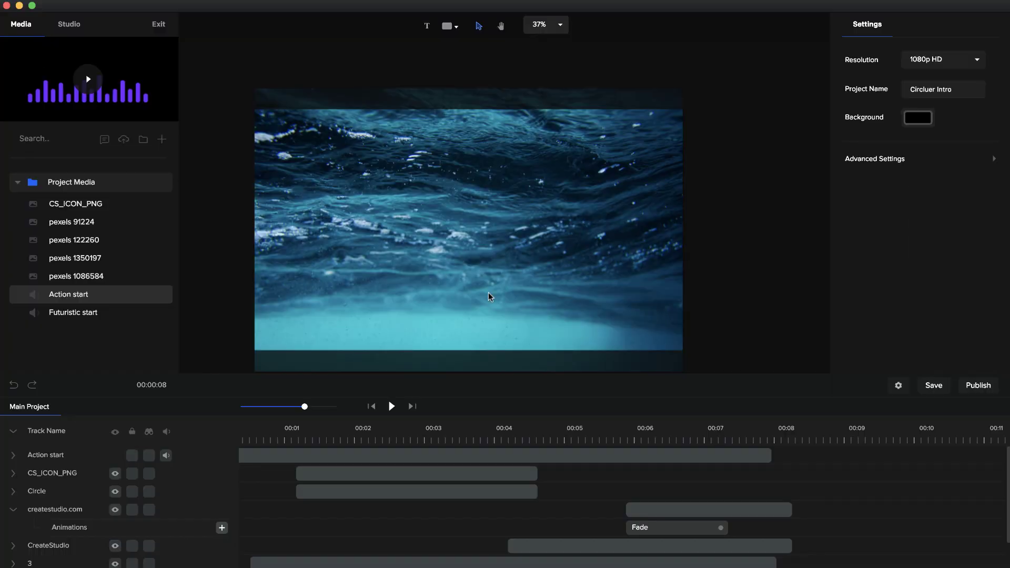
{"action": "left_click", "coordinate": [392, 406]}
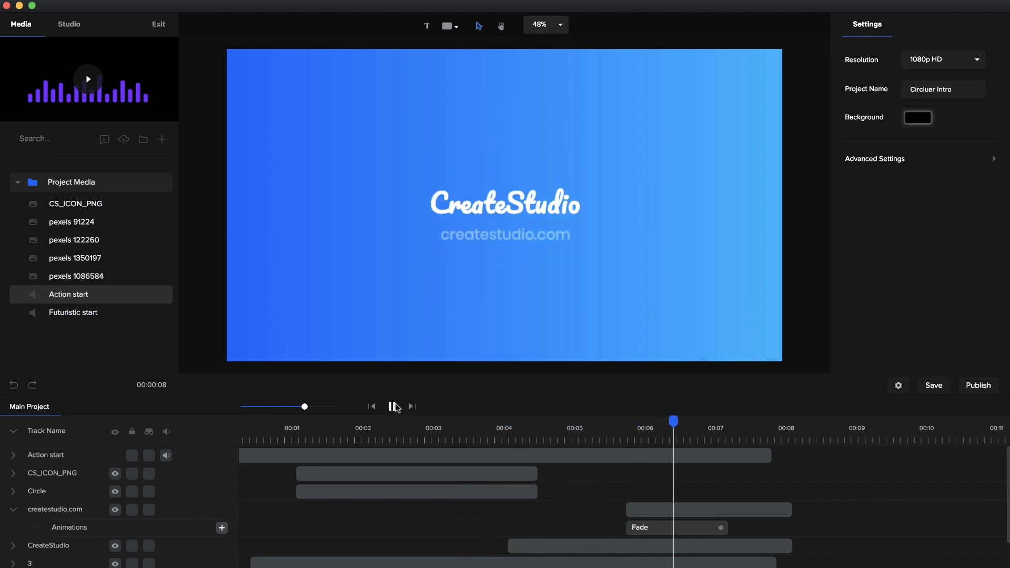
{"action": "left_click", "coordinate": [393, 406]}
Add the Cross 2 shape from the studio's Shapes library at about 1.1 s on the timeline.
{"action": "left_click", "coordinate": [462, 424]}
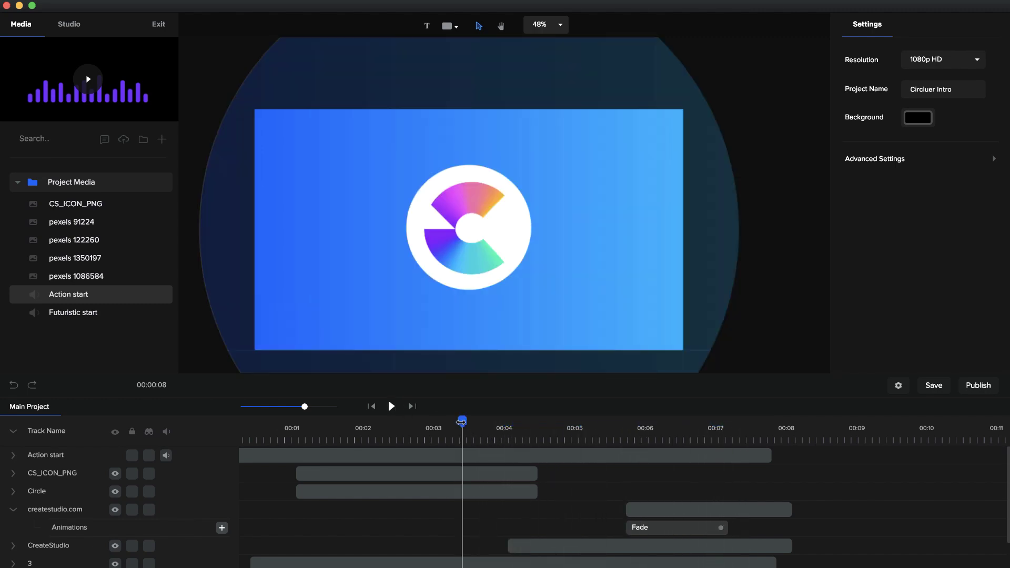
{"action": "left_click_drag", "start_coordinate": [455, 424], "coordinate": [295, 412]}
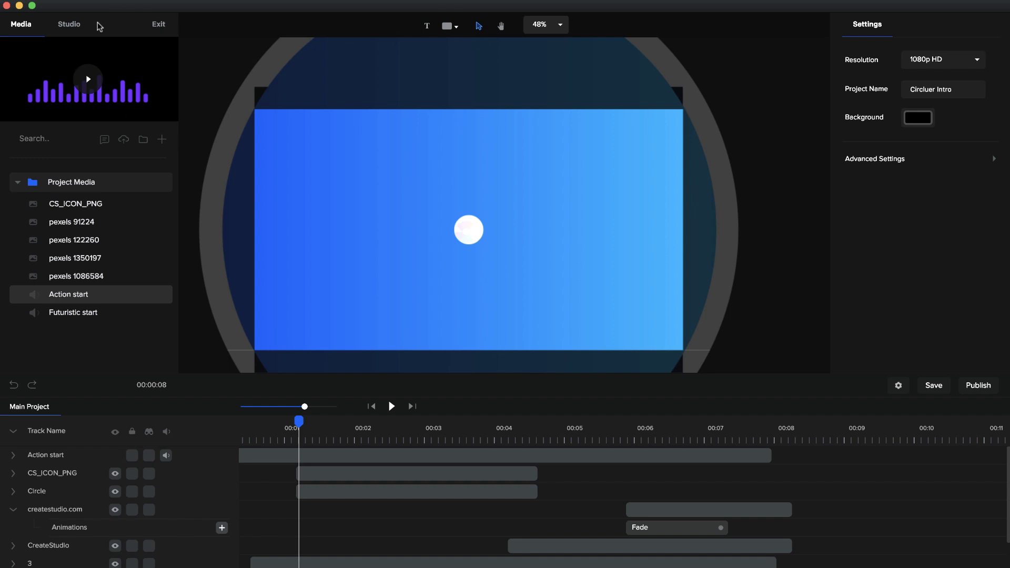
{"action": "left_click", "coordinate": [73, 29]}
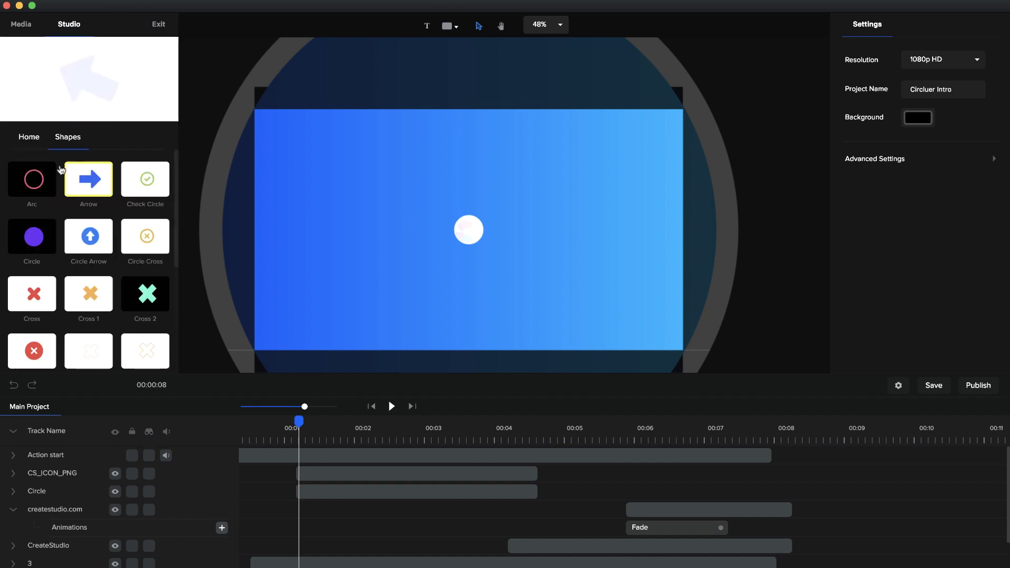
{"action": "left_click", "coordinate": [32, 142]}
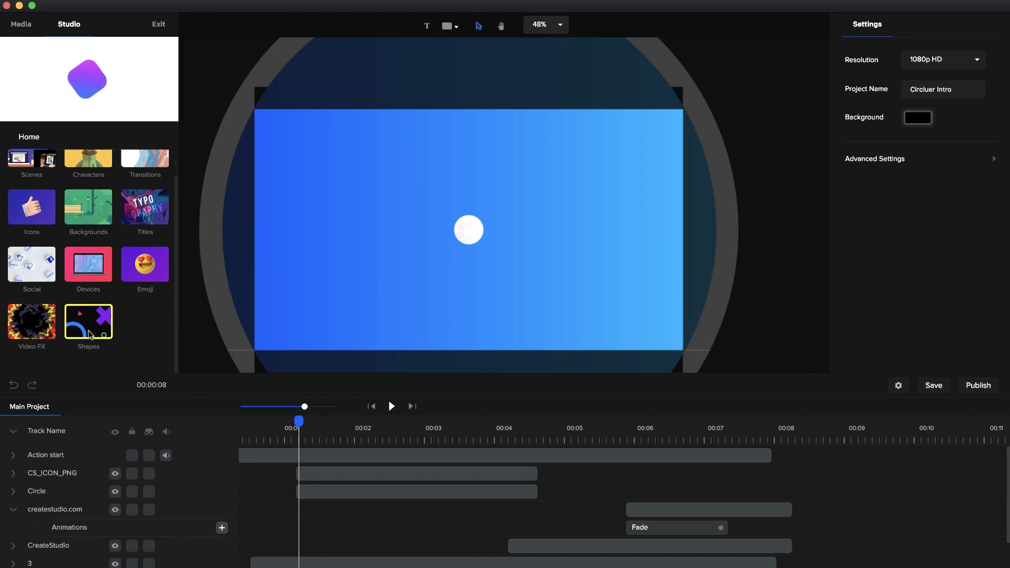
{"action": "left_click", "coordinate": [88, 347]}
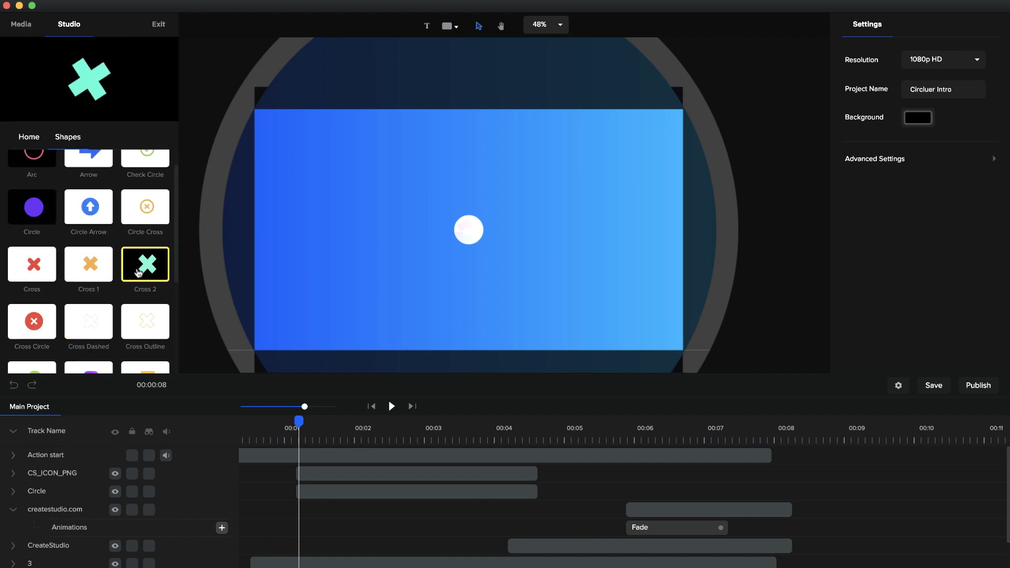
{"action": "left_click_drag", "start_coordinate": [145, 264], "coordinate": [341, 217]}
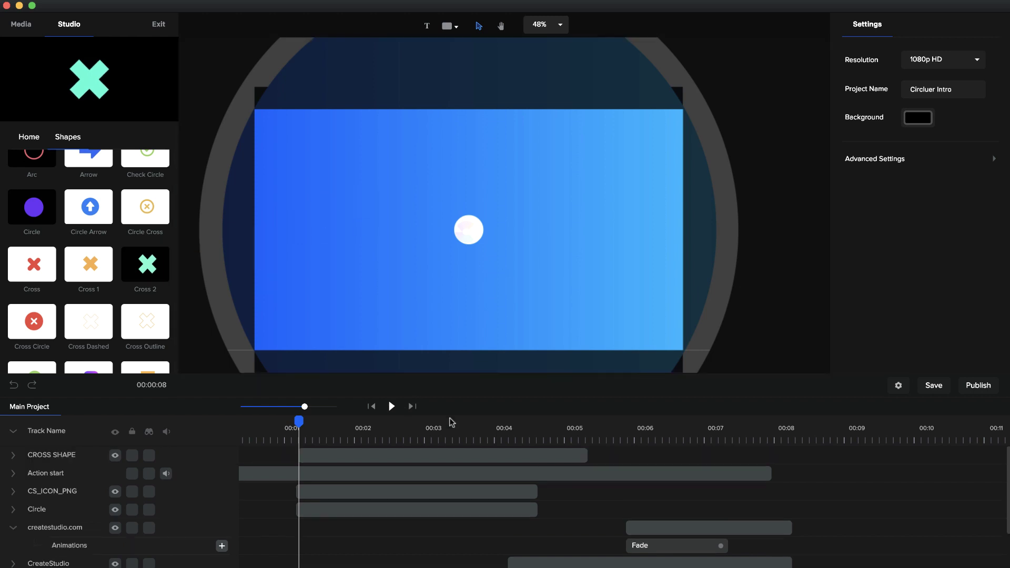
Position the cross at the canvas's upper left, at x 256, y 362, and trim its clip's start to about 1.2 s.
{"action": "left_click", "coordinate": [492, 424]}
{"action": "left_click_drag", "start_coordinate": [489, 235], "coordinate": [311, 189]}
{"action": "left_click", "coordinate": [303, 455]}
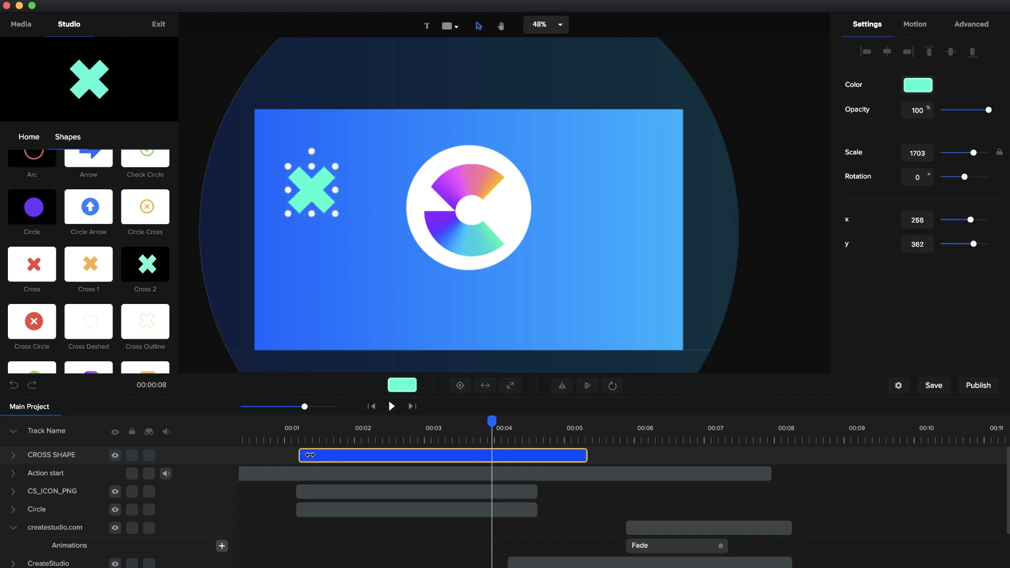
{"action": "left_click_drag", "start_coordinate": [310, 454], "coordinate": [320, 455]}
{"action": "left_click", "coordinate": [349, 281]}
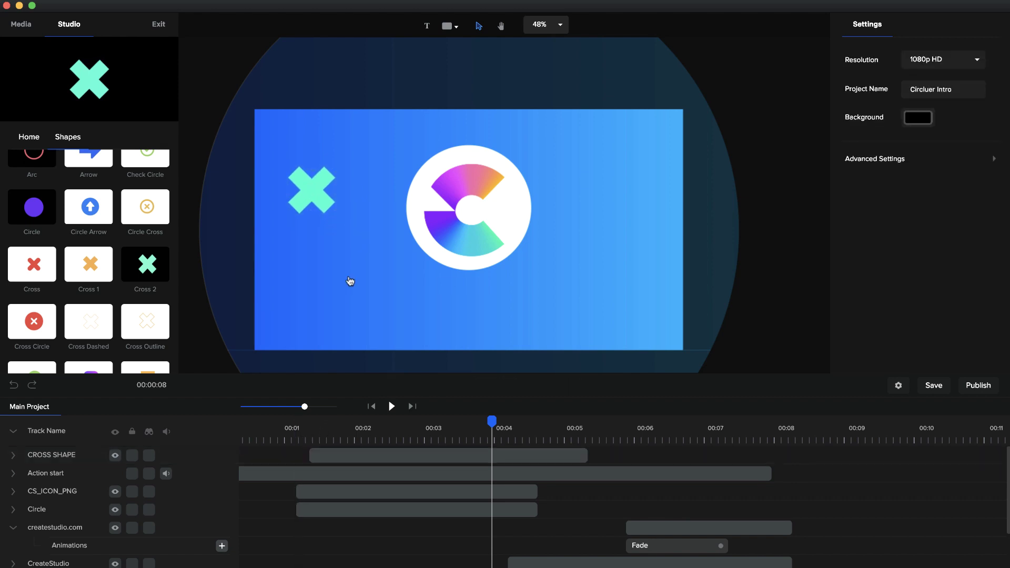
Duplicate the cross, place the copy at x 1583, y 796 with scale 1271, and colour it white.
{"action": "left_click", "coordinate": [347, 455]}
{"action": "key", "text": "ctrl+d"}
{"action": "left_click_drag", "start_coordinate": [311, 183], "coordinate": [589, 269]}
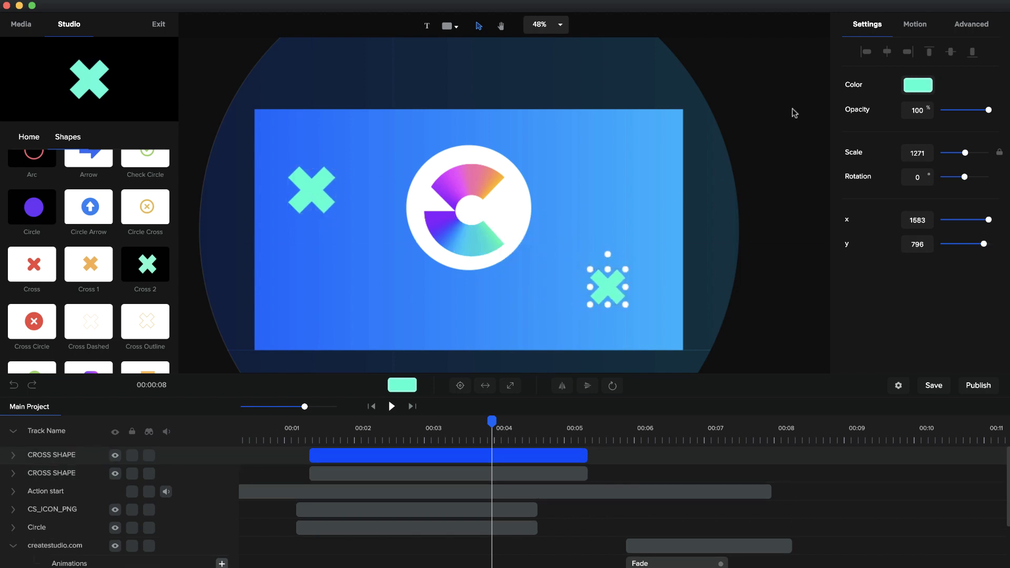
{"action": "left_click", "coordinate": [919, 89]}
{"action": "left_click_drag", "start_coordinate": [920, 90], "coordinate": [844, 76]}
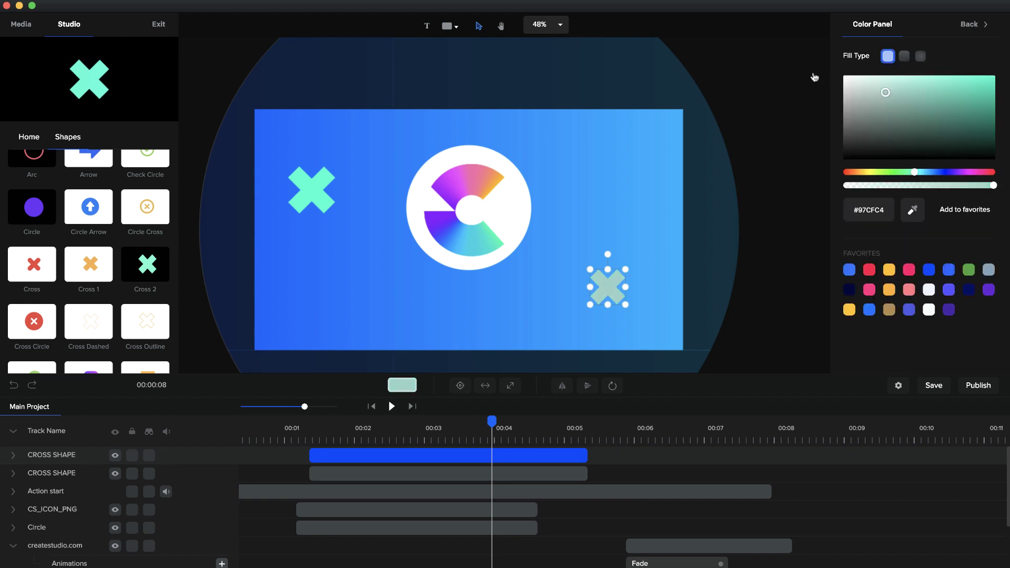
Give the turquoise cross on the canvas a border with a width of 4.
{"action": "left_click", "coordinate": [318, 196]}
{"action": "left_click", "coordinate": [961, 33]}
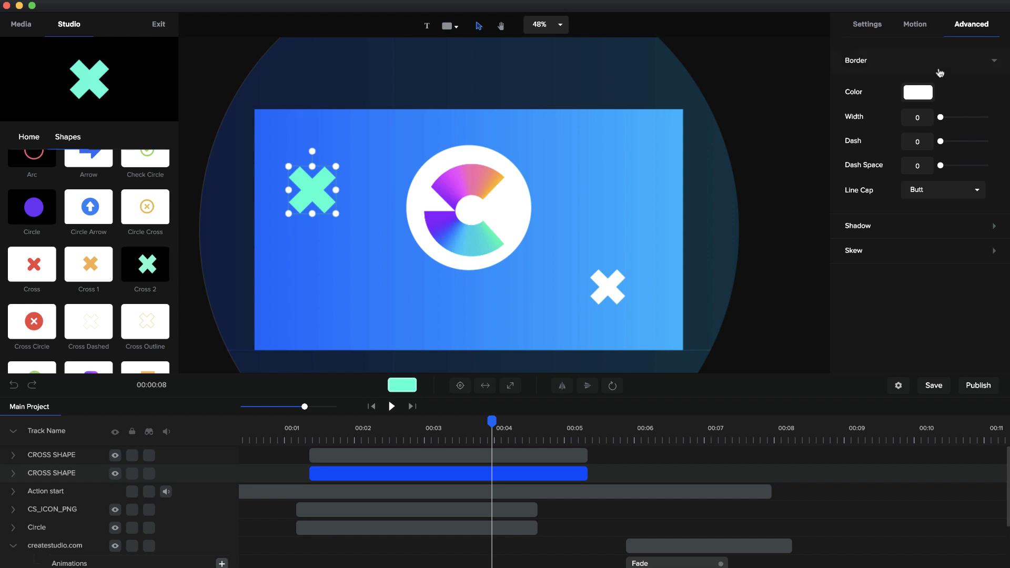
{"action": "left_click", "coordinate": [923, 114]}
{"action": "type", "text": "4"}
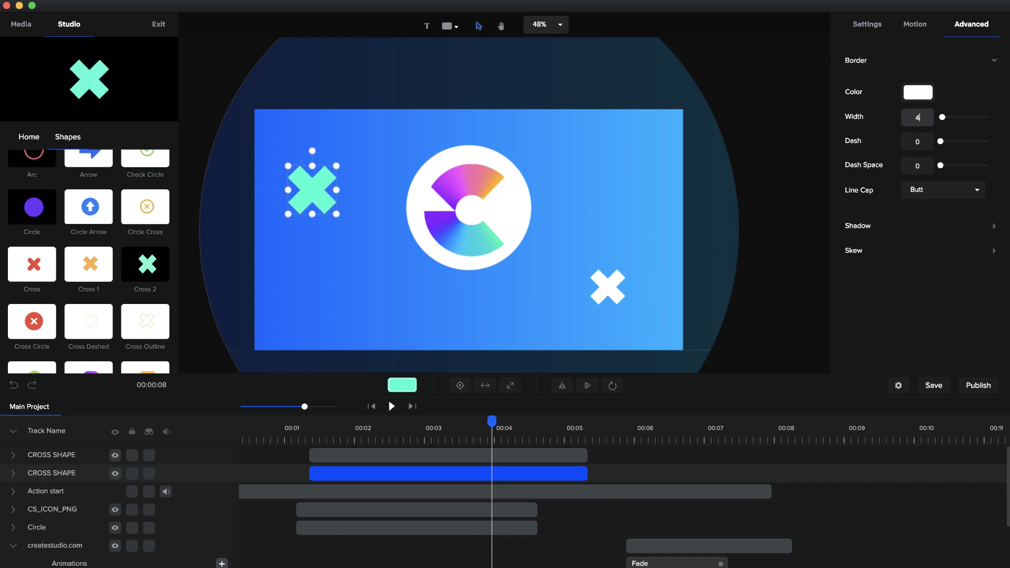
Make the turquoise cross's fill fully transparent (#00FFCE00) so it is drawn as an outline.
{"action": "left_click", "coordinate": [882, 30]}
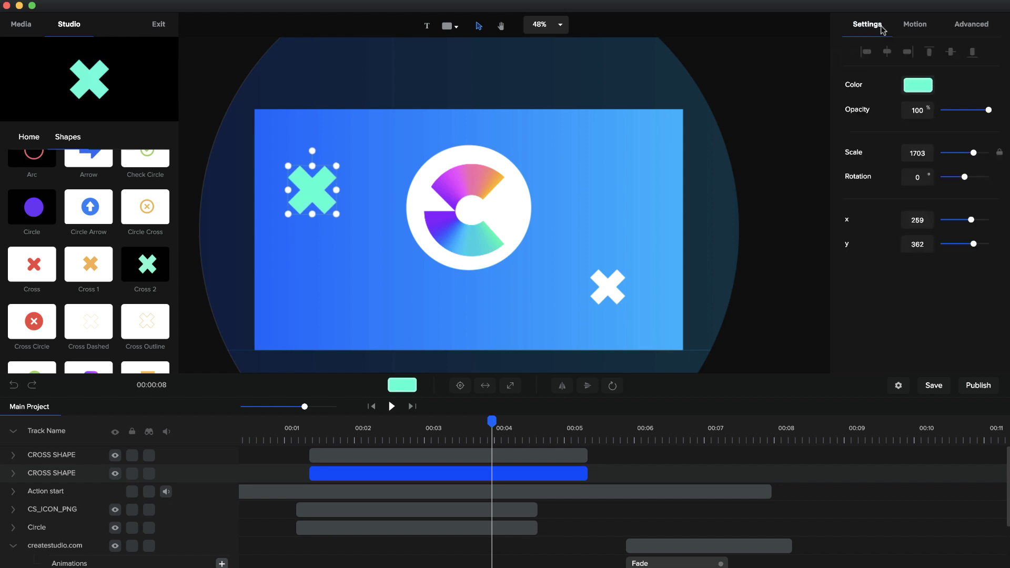
{"action": "left_click", "coordinate": [925, 86]}
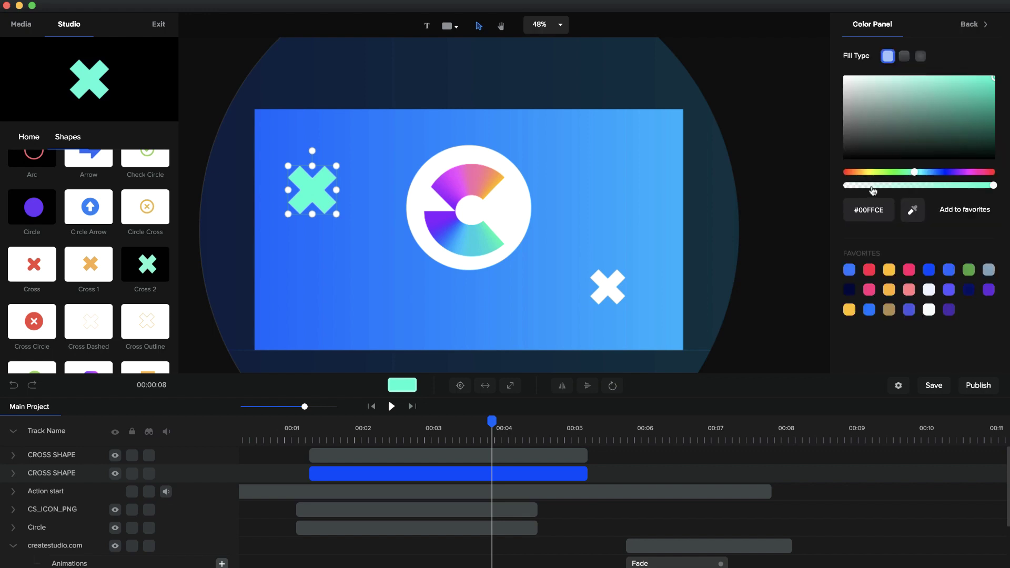
{"action": "left_click_drag", "start_coordinate": [871, 191], "coordinate": [851, 191]}
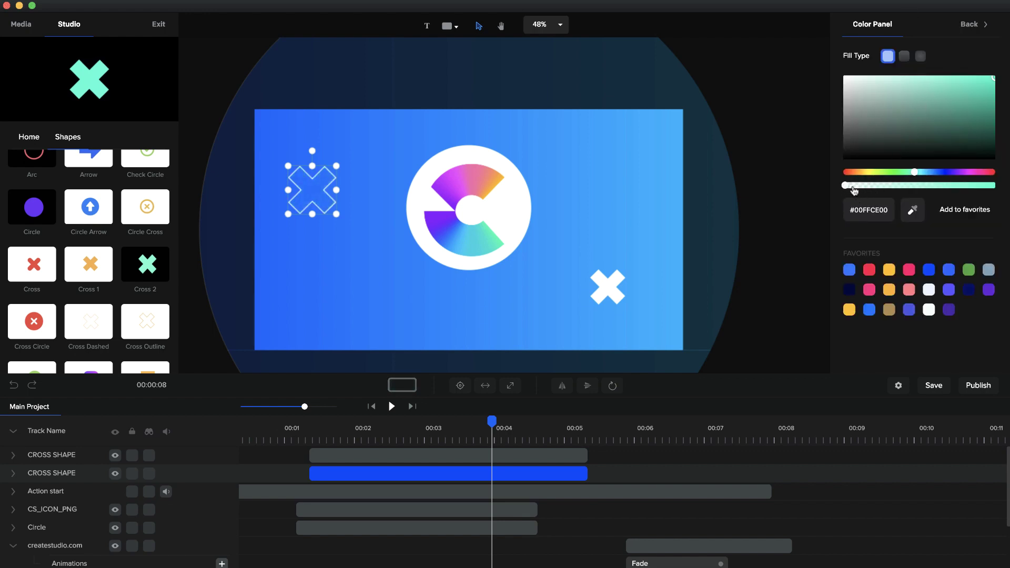
{"action": "left_click", "coordinate": [985, 25]}
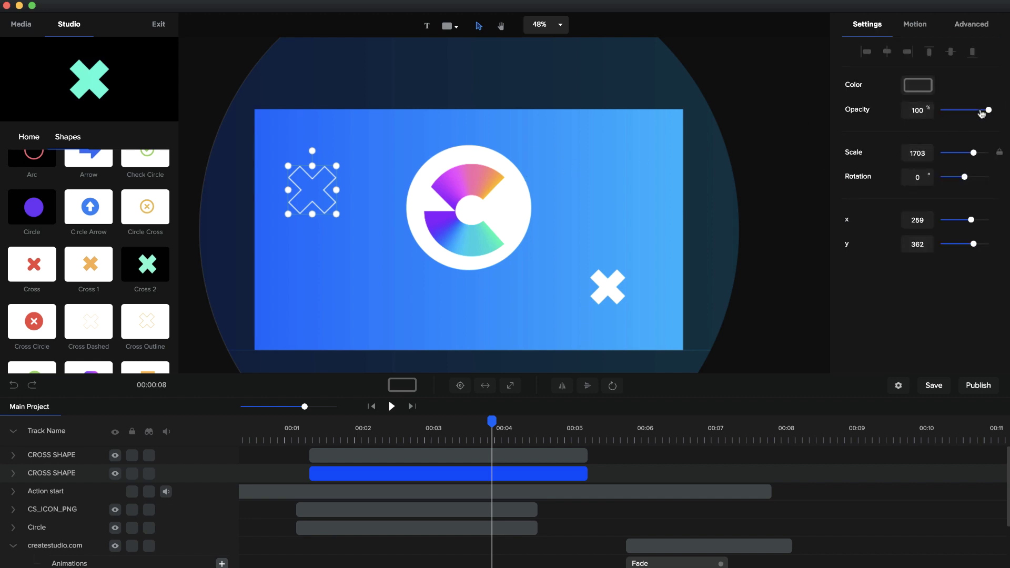
{"action": "left_click_drag", "start_coordinate": [988, 110], "coordinate": [1008, 132]}
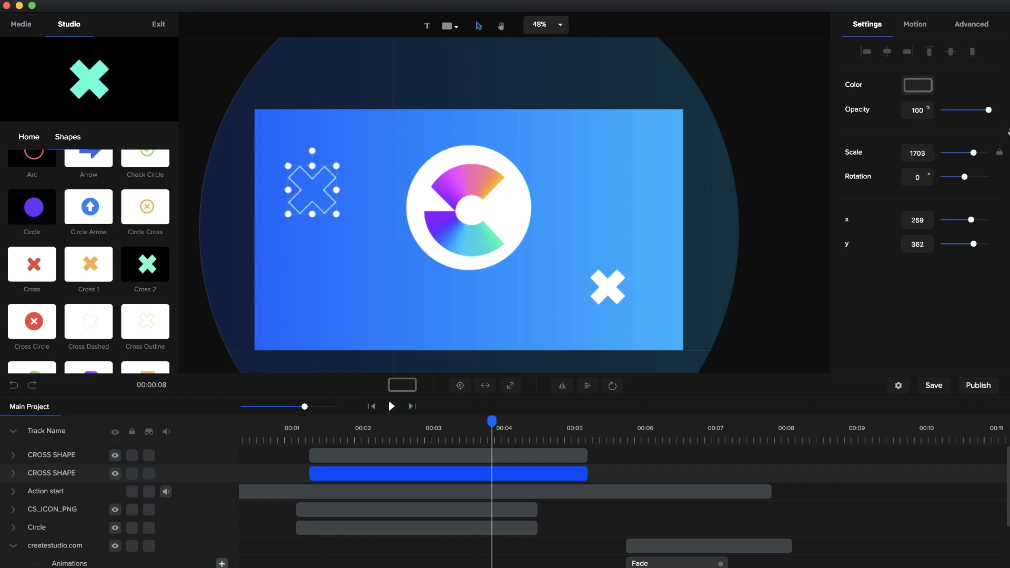
{"action": "left_click", "coordinate": [922, 90]}
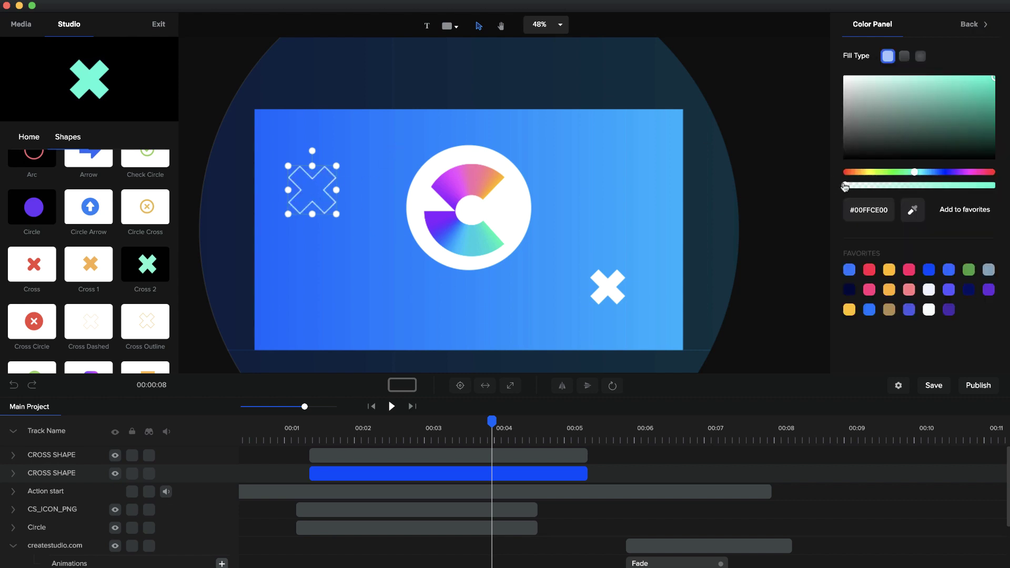
{"action": "left_click", "coordinate": [971, 24]}
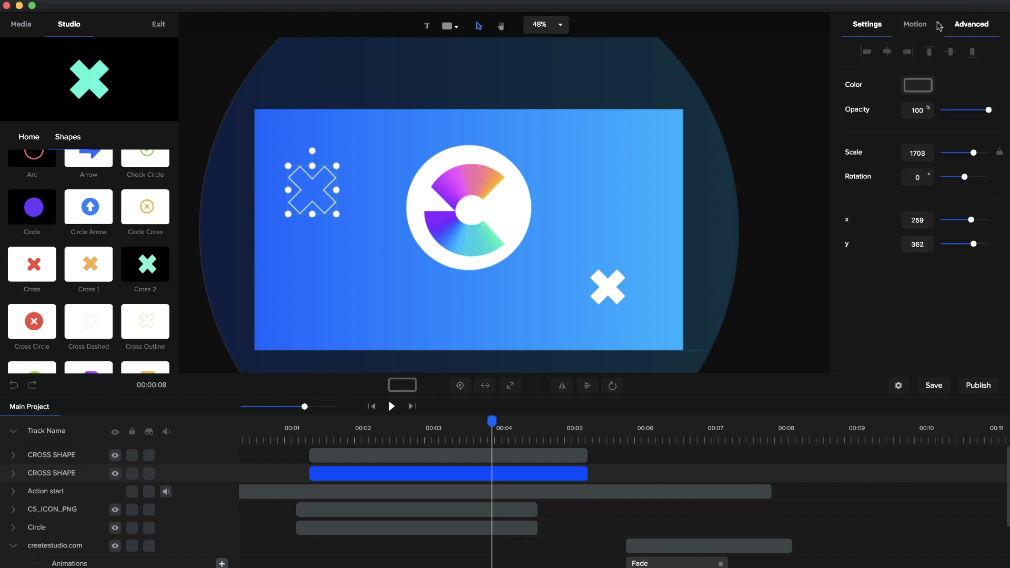
Add the Circle shape and place it in the canvas's lower-left area at x 320, y 877 with scale 17.
{"action": "mouse_move", "coordinate": [25, 218]}
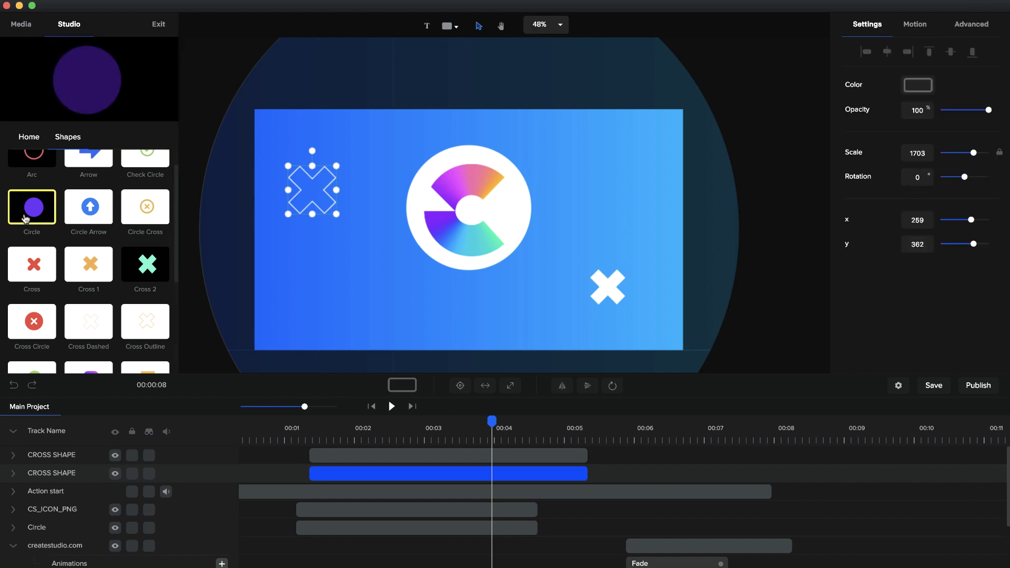
{"action": "left_click_drag", "start_coordinate": [25, 218], "coordinate": [320, 295]}
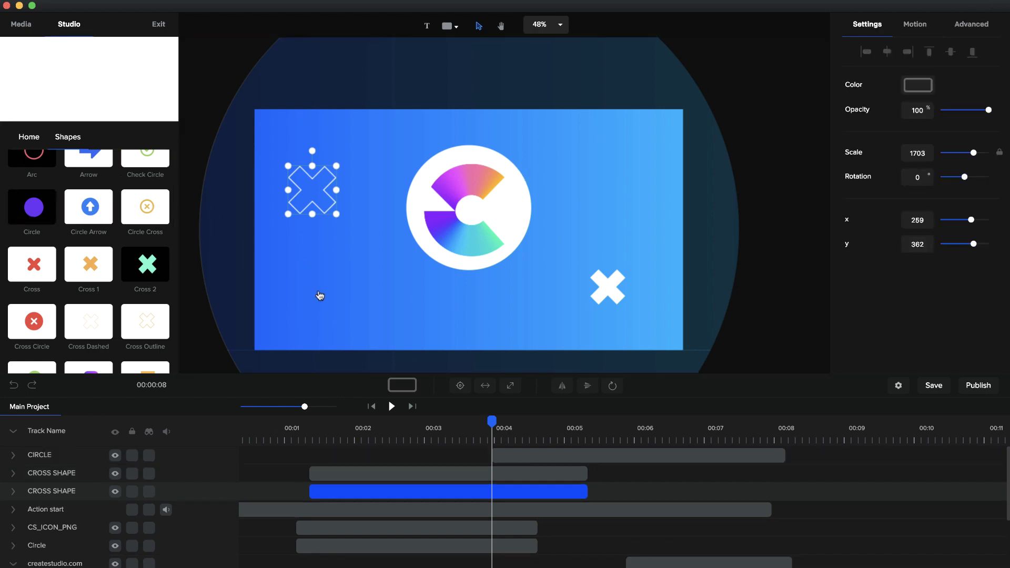
{"action": "left_click_drag", "start_coordinate": [528, 453], "coordinate": [366, 453]}
{"action": "left_click_drag", "start_coordinate": [476, 285], "coordinate": [371, 284]}
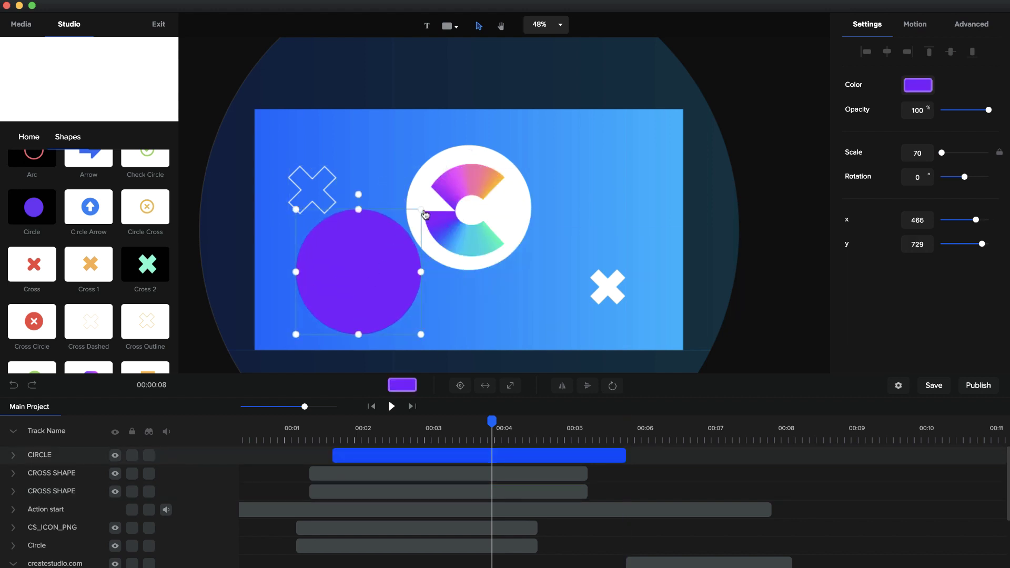
{"action": "left_click_drag", "start_coordinate": [424, 211], "coordinate": [331, 308]}
Align the new circle's clip start and end with the cross clips, and colour the circle white (#FFFFFF).
{"action": "left_click_drag", "start_coordinate": [553, 445], "coordinate": [457, 462]}
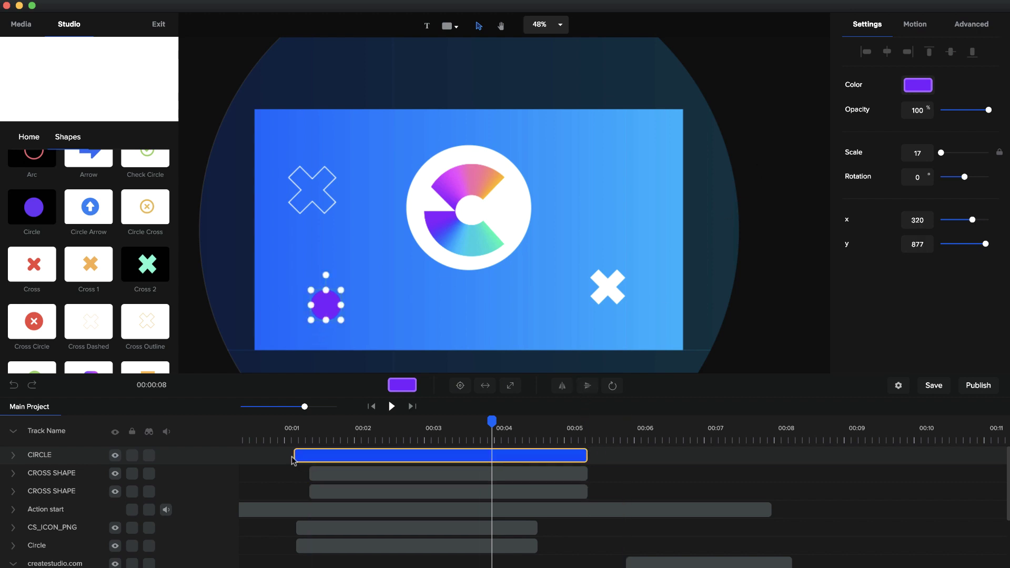
{"action": "left_click_drag", "start_coordinate": [294, 455], "coordinate": [309, 453]}
{"action": "left_click", "coordinate": [327, 291]}
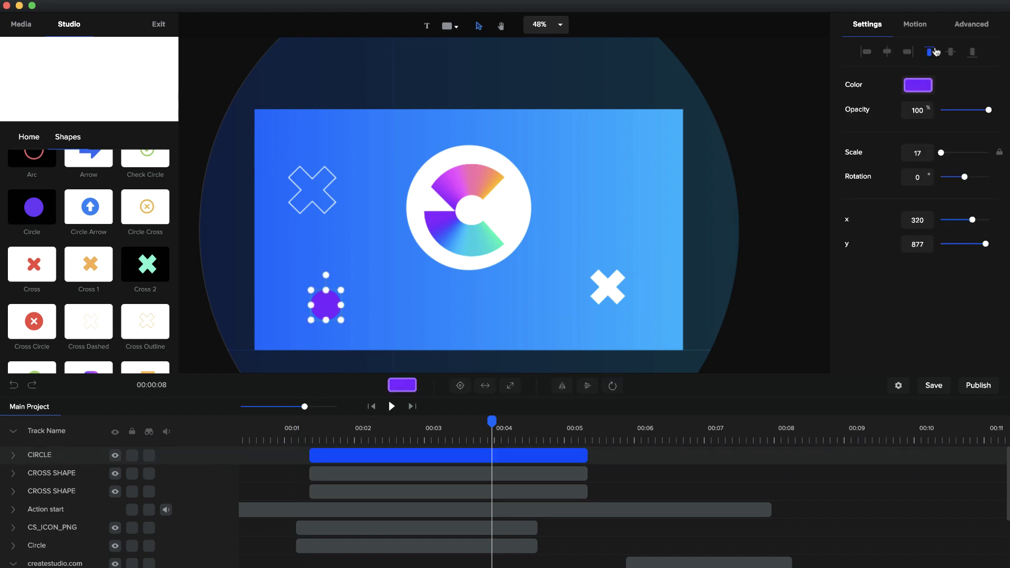
{"action": "left_click", "coordinate": [910, 87]}
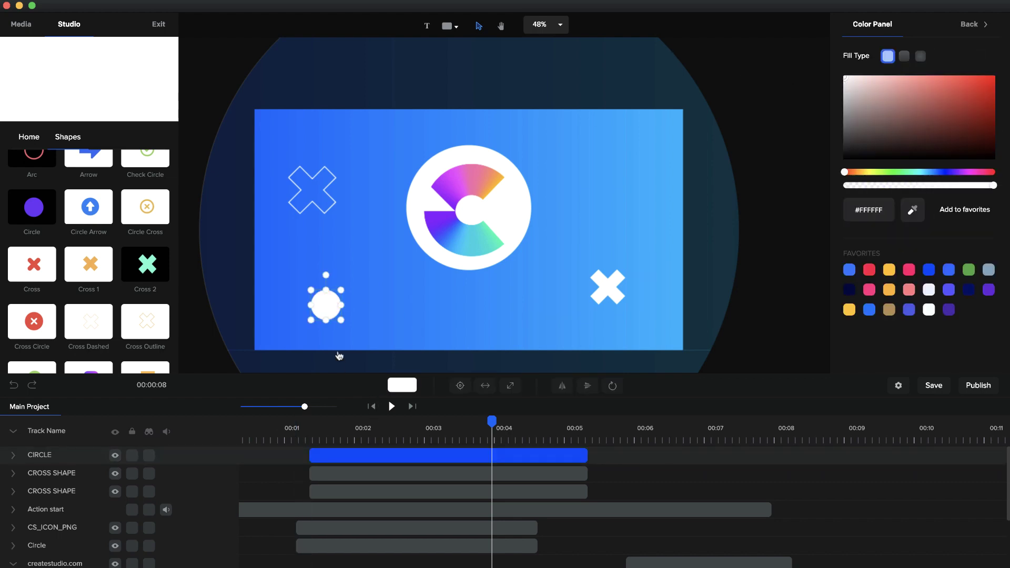
Duplicate the small white circle, place the copy above the white cross, and make its fill fully transparent.
{"action": "key", "text": "super+d"}
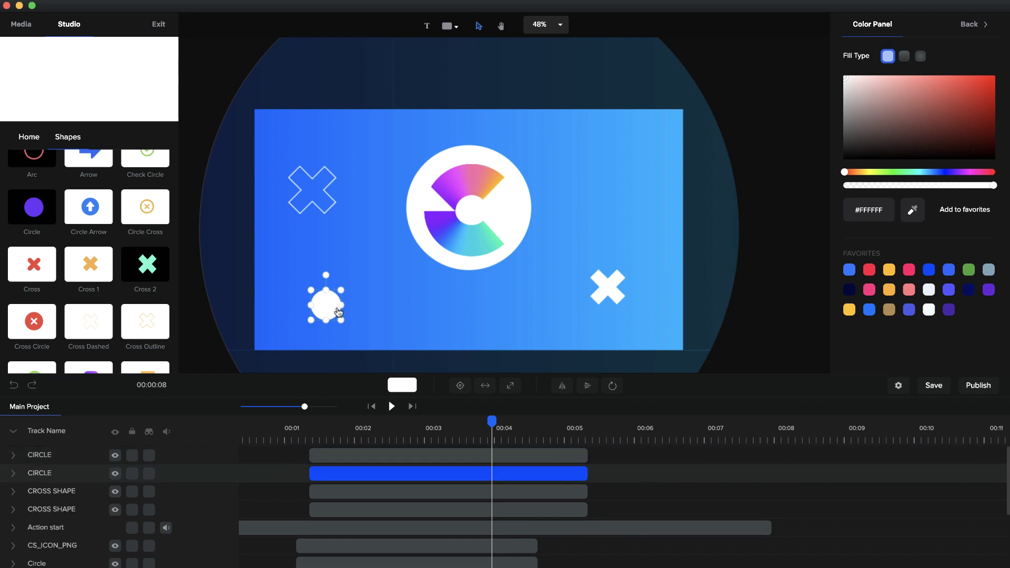
{"action": "left_click_drag", "start_coordinate": [318, 320], "coordinate": [598, 163]}
{"action": "left_click", "coordinate": [917, 85]}
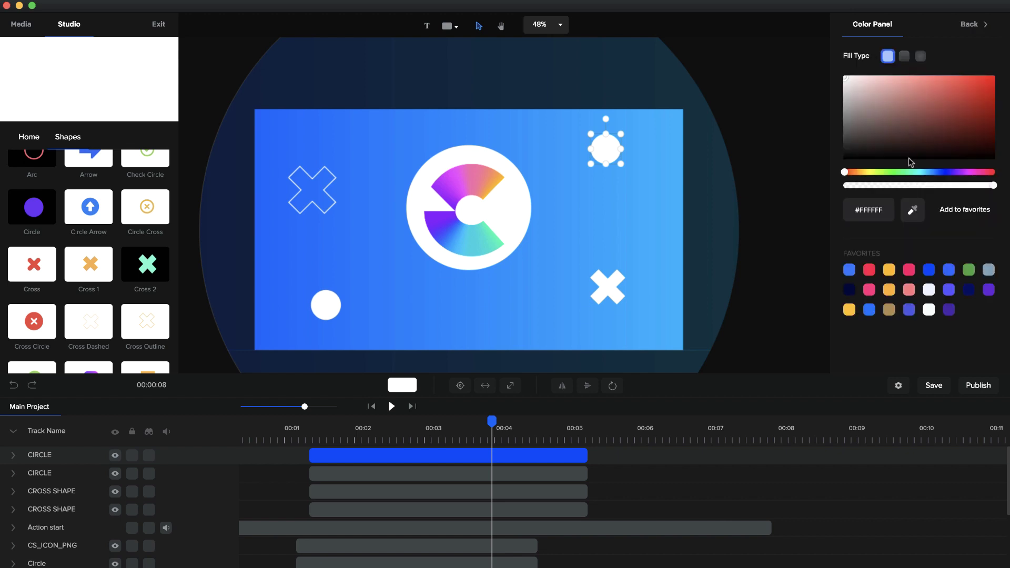
{"action": "left_click_drag", "start_coordinate": [888, 192], "coordinate": [791, 195]}
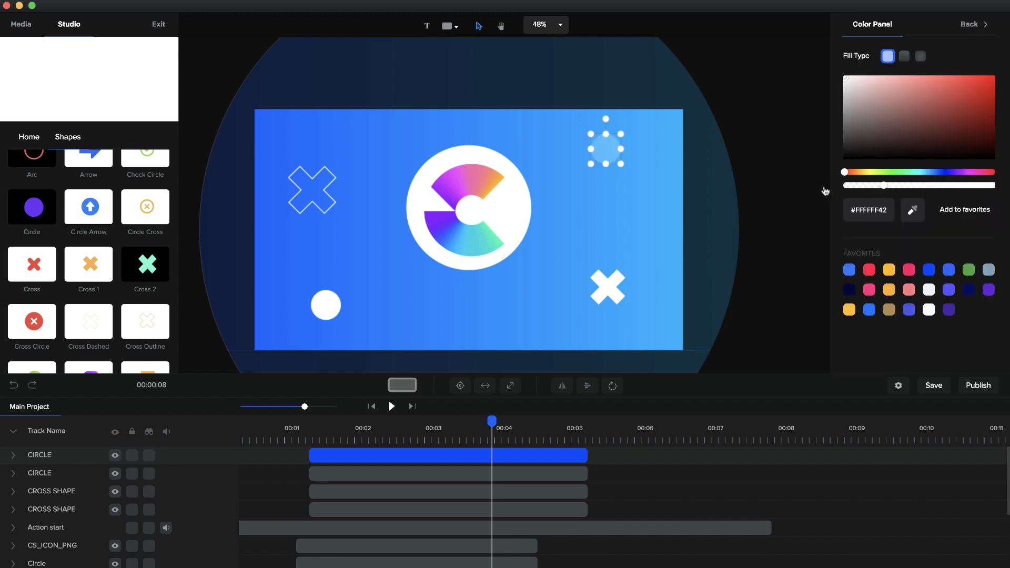
{"action": "left_click", "coordinate": [969, 24]}
Give the duplicated circle a border width of 6 and shrink it to about three quarters of its size.
{"action": "left_click", "coordinate": [966, 32]}
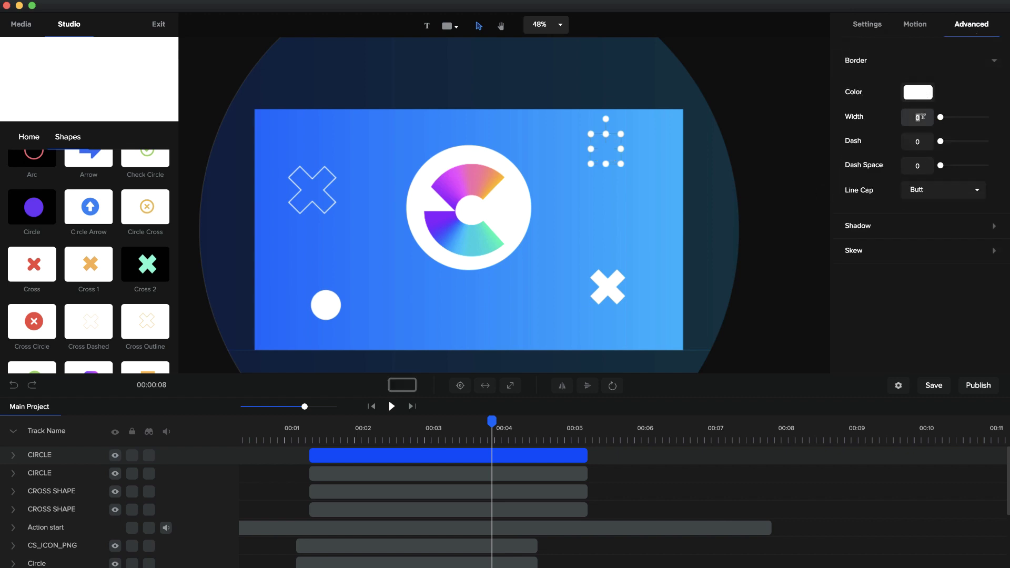
{"action": "key", "text": "Return"}
{"action": "key", "text": "Return"}
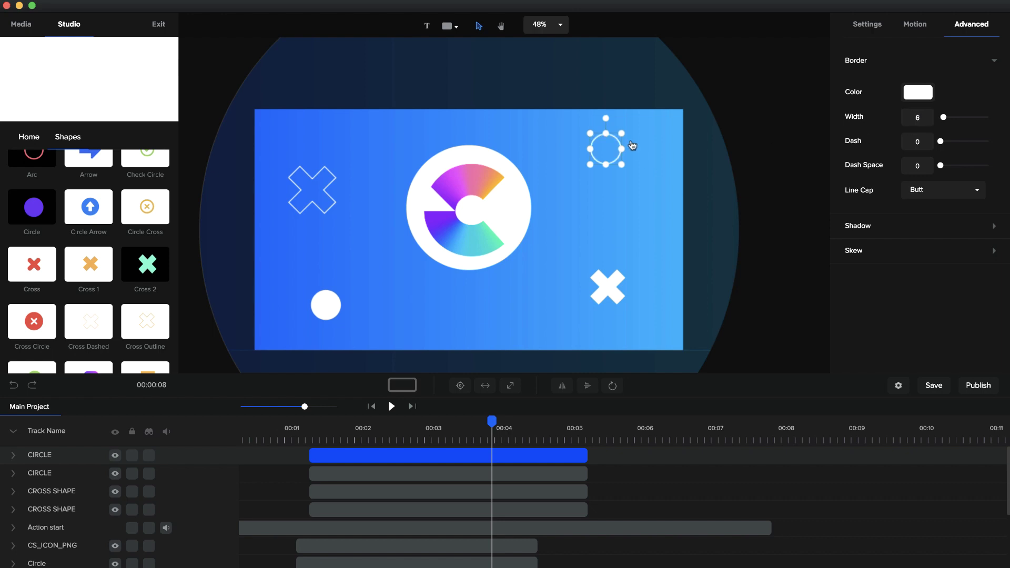
{"action": "left_click_drag", "start_coordinate": [621, 133], "coordinate": [612, 144]}
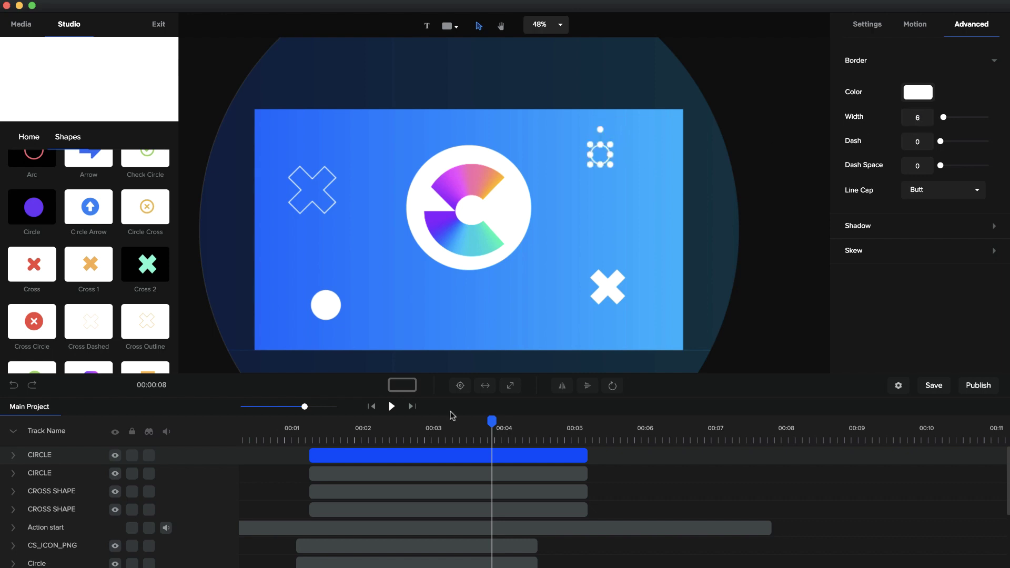
Stagger the decorative shapes' clip starts: outlined cross first, white cross second, outlined circle third, solid circle last.
{"action": "left_click", "coordinate": [304, 434]}
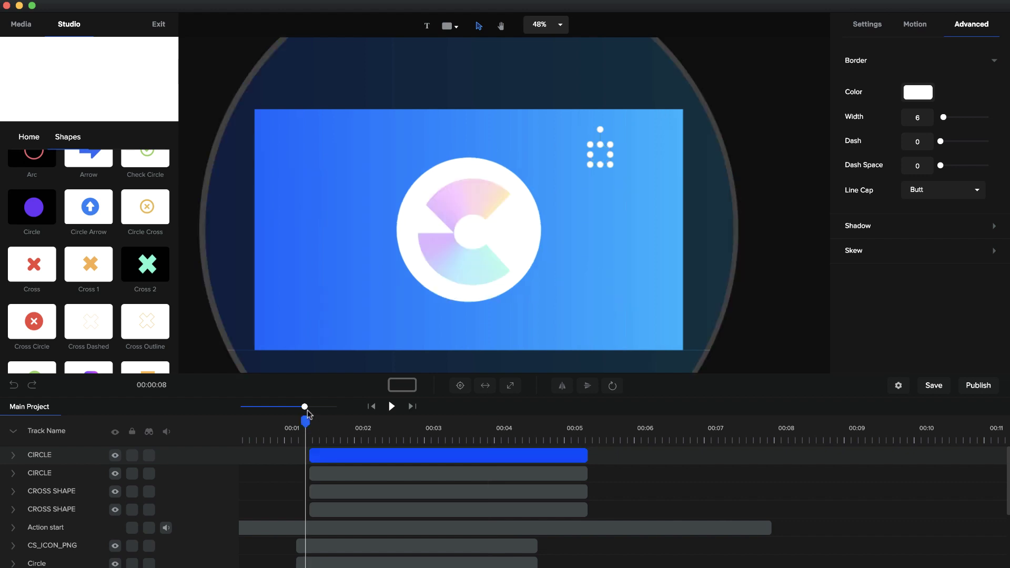
{"action": "left_click_drag", "start_coordinate": [305, 407], "coordinate": [337, 407]}
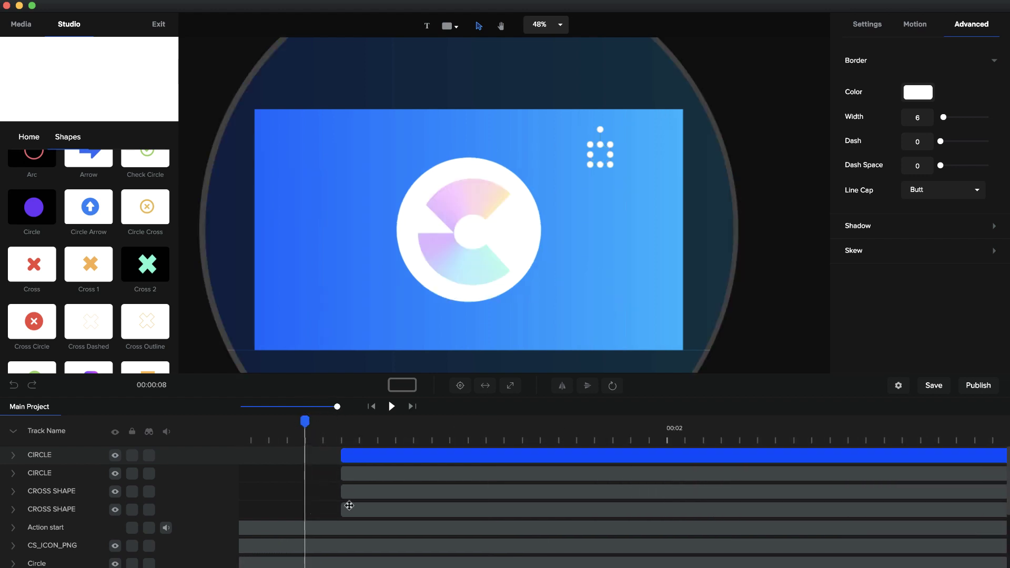
{"action": "left_click_drag", "start_coordinate": [342, 508], "coordinate": [305, 510]}
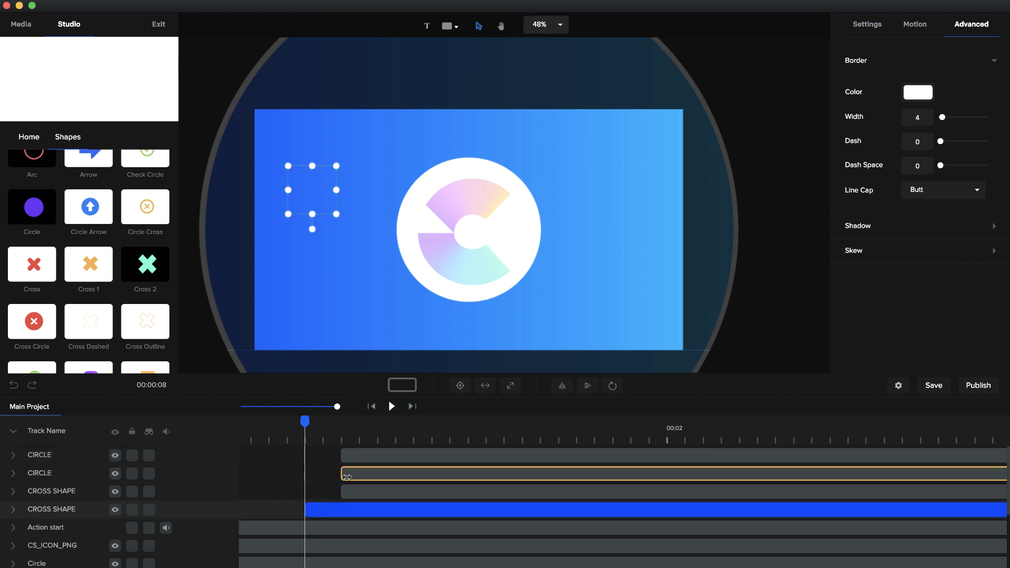
{"action": "left_click_drag", "start_coordinate": [342, 473], "coordinate": [450, 474]}
{"action": "left_click_drag", "start_coordinate": [341, 455], "coordinate": [395, 455]}
{"action": "left_click_drag", "start_coordinate": [453, 470], "coordinate": [469, 473]}
Play the intro to review the staggered shapes, and look over all the tracks in the timeline.
{"action": "left_click", "coordinate": [392, 406]}
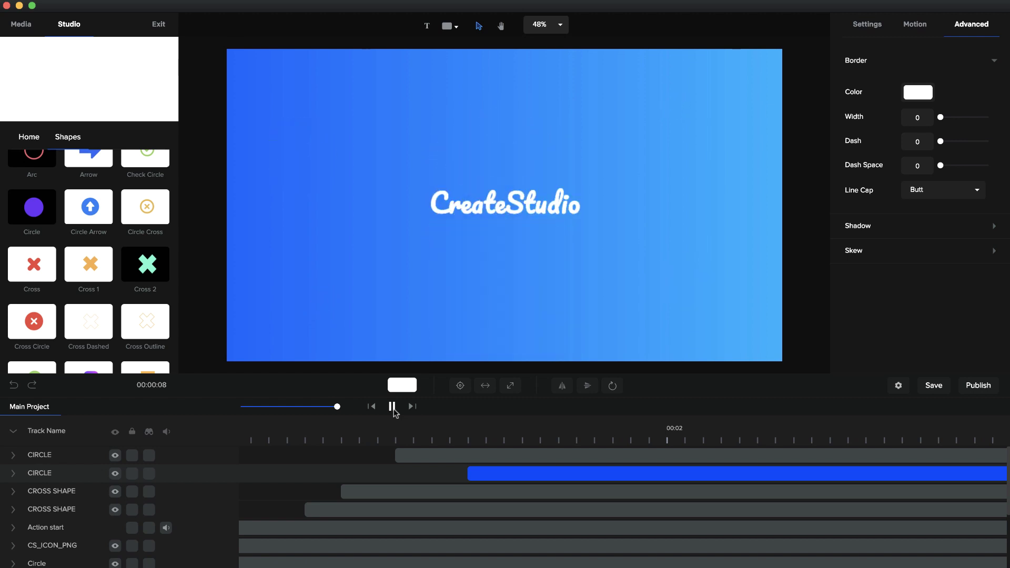
{"action": "left_click", "coordinate": [391, 407]}
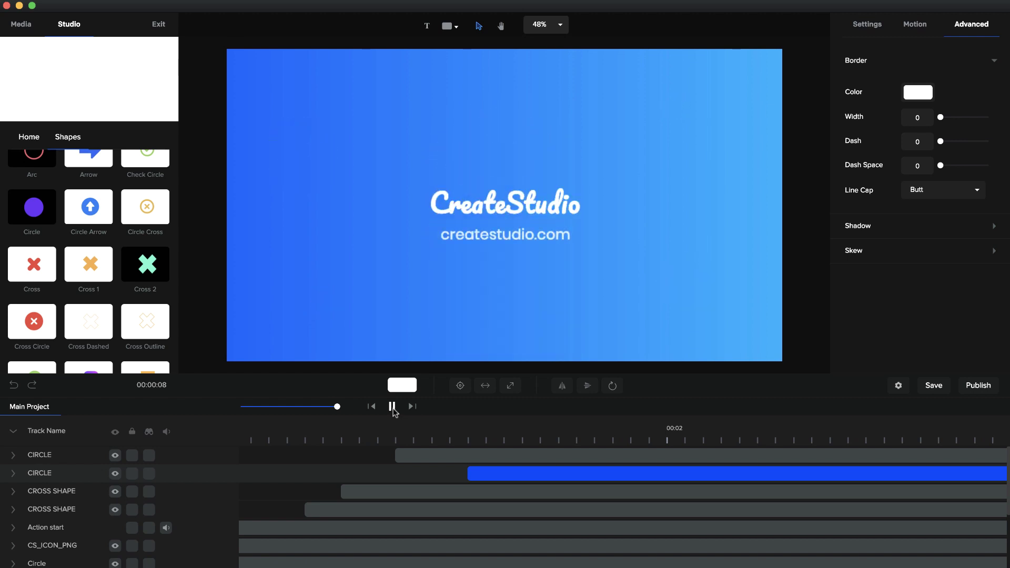
{"action": "left_click_drag", "start_coordinate": [338, 406], "coordinate": [306, 406]}
{"action": "scroll", "coordinate": [480, 491], "scroll_direction": "down", "scroll_amount": 4}
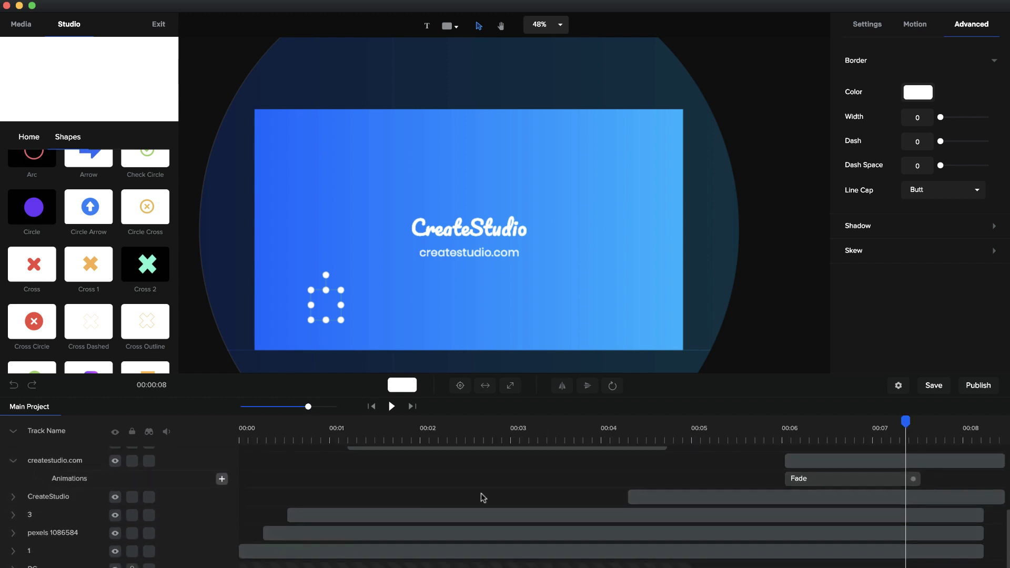
{"action": "scroll", "coordinate": [483, 497], "scroll_direction": "up", "scroll_amount": 3}
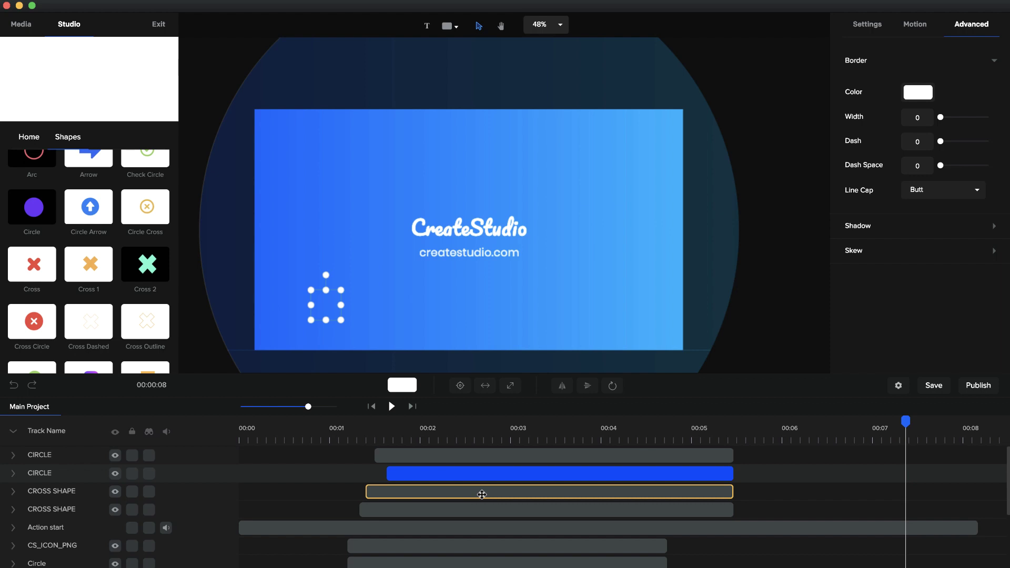
Examine the opening circle reveal and the pexels 1086584 photo clip, scrubbing from the start to the moment the logo clip ends.
{"action": "left_click", "coordinate": [334, 426]}
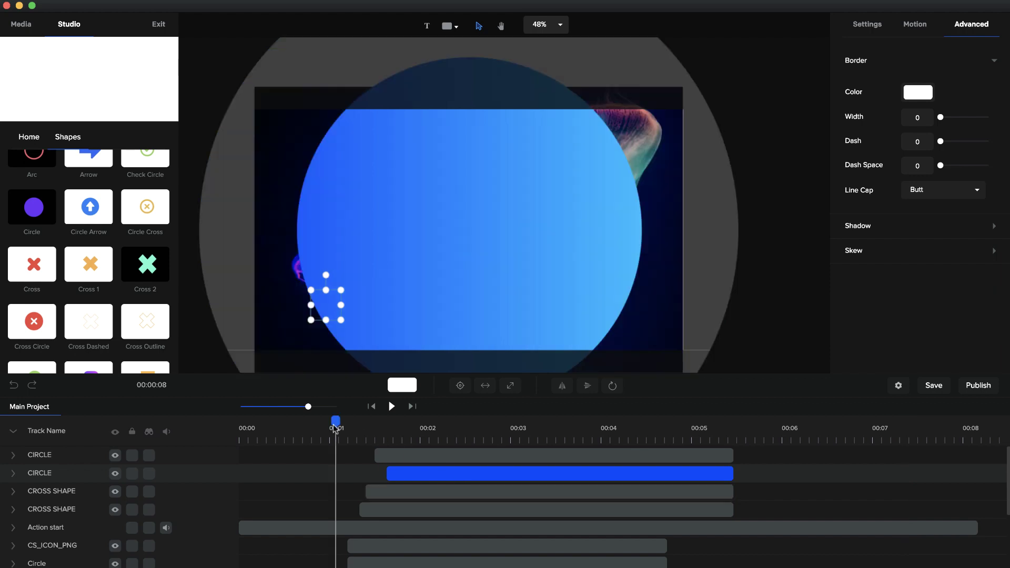
{"action": "left_click", "coordinate": [291, 427]}
{"action": "left_click", "coordinate": [244, 430]}
{"action": "left_click_drag", "start_coordinate": [243, 436], "coordinate": [318, 447]}
{"action": "scroll", "coordinate": [270, 510], "scroll_direction": "down", "scroll_amount": 5}
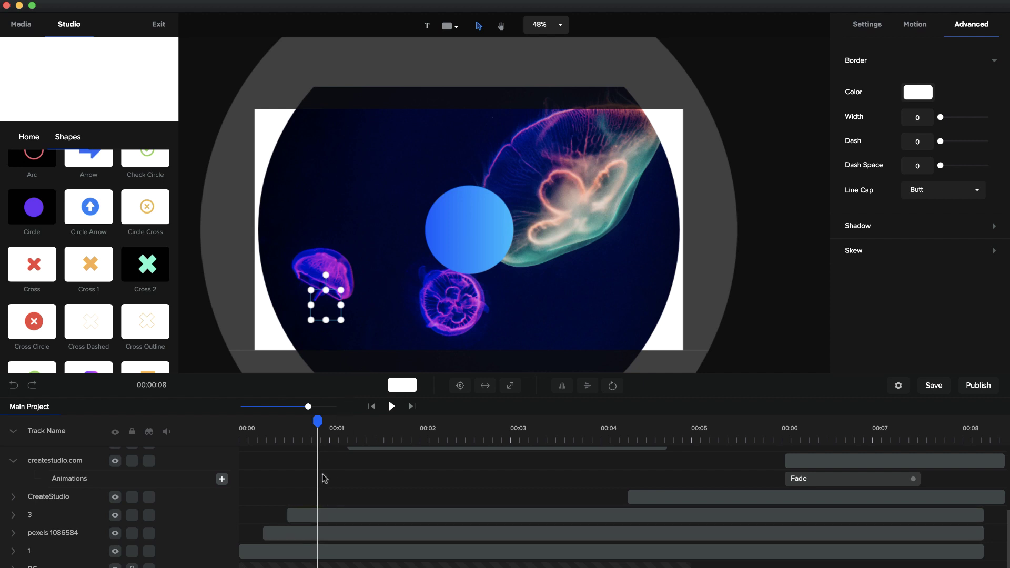
{"action": "left_click", "coordinate": [295, 532]}
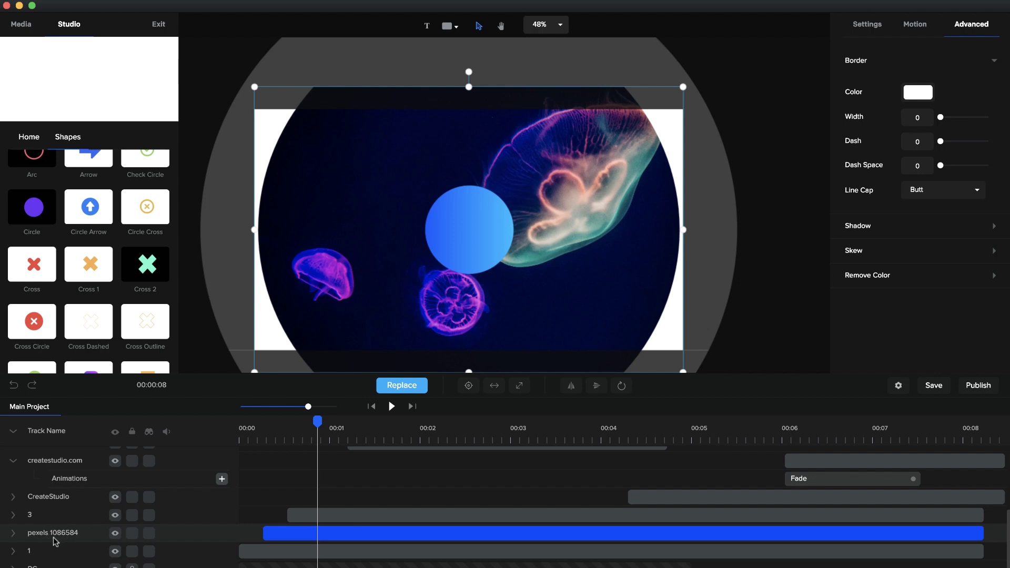
{"action": "scroll", "coordinate": [282, 536], "scroll_direction": "up", "scroll_amount": 3}
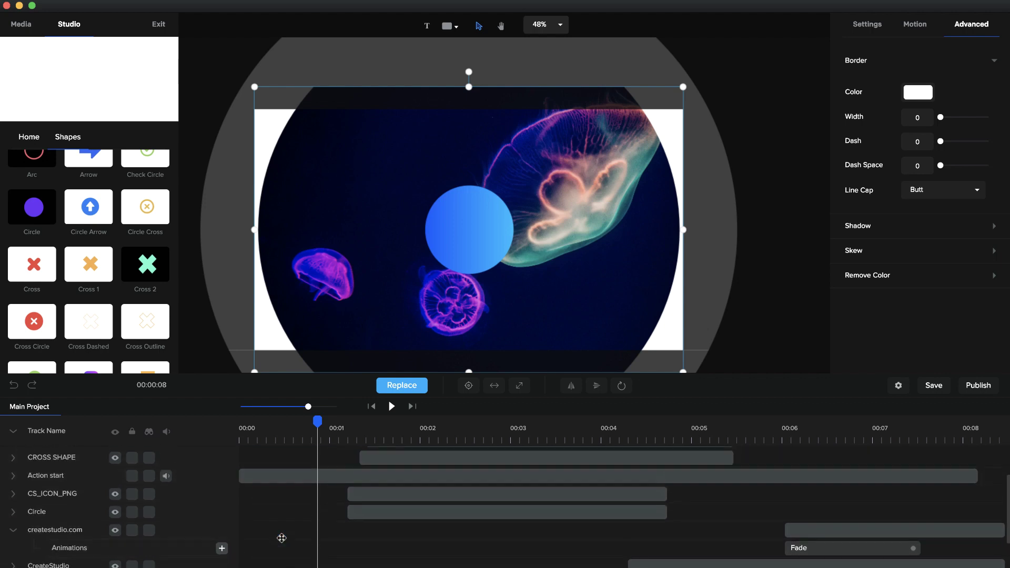
{"action": "left_click_drag", "start_coordinate": [315, 420], "coordinate": [666, 435]}
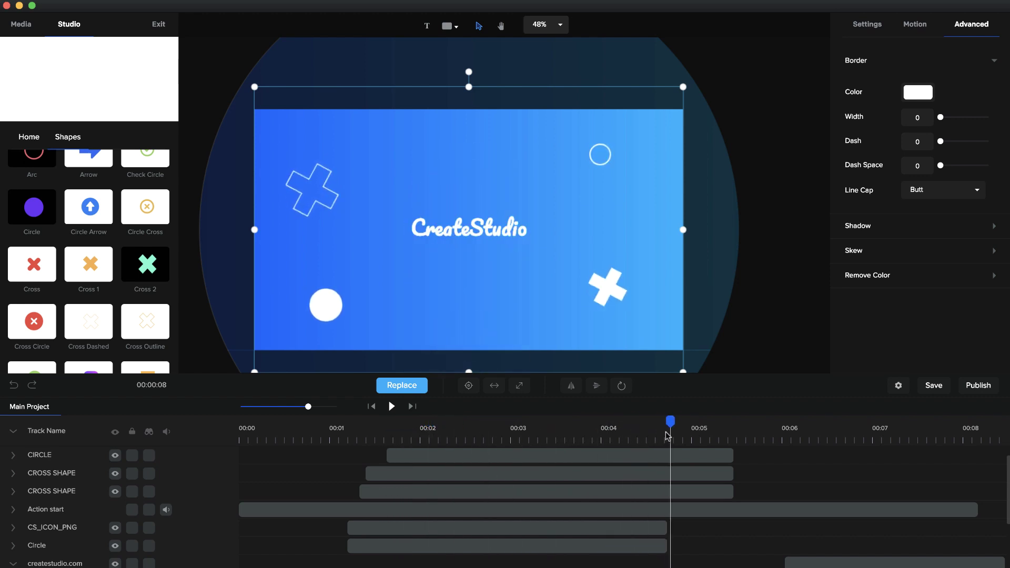